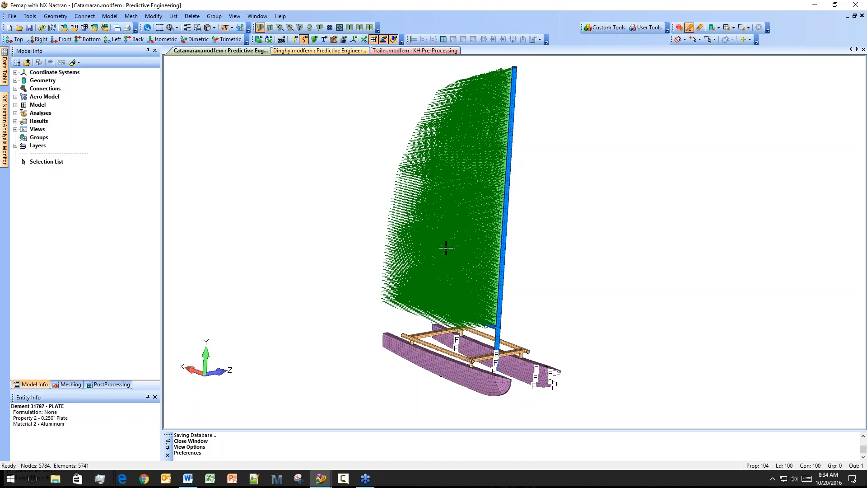
Check the user interface preferences for dynamic zoom and rotation around the cursor location, and accept them.
left_click(176, 28)
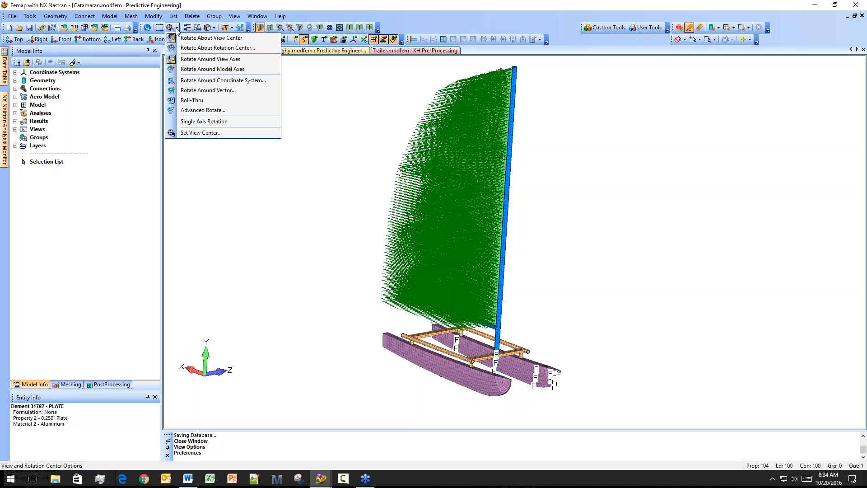
left_click(228, 133)
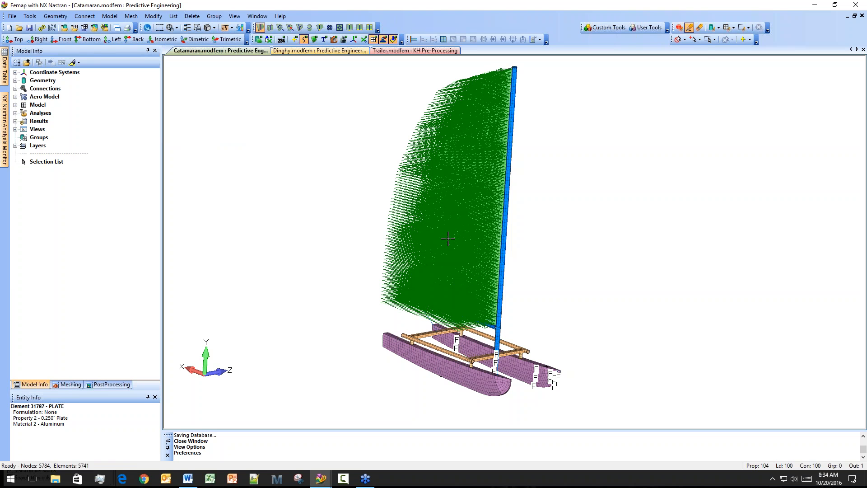
left_click(13, 16)
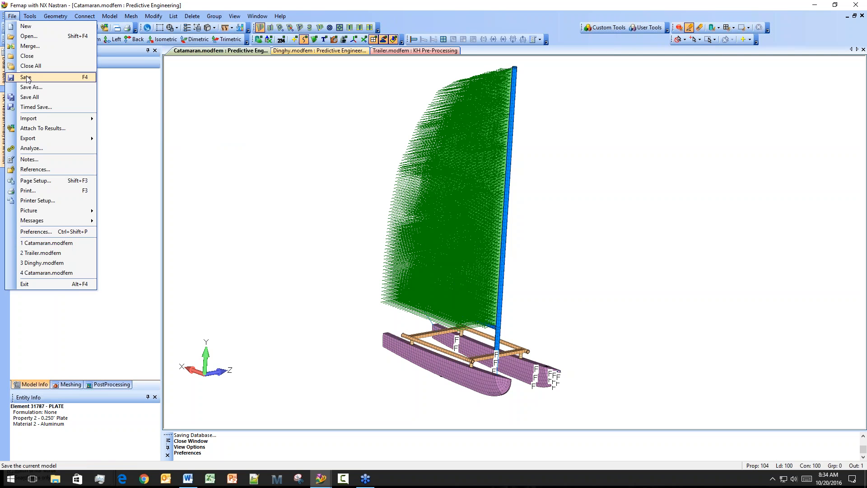
left_click(59, 232)
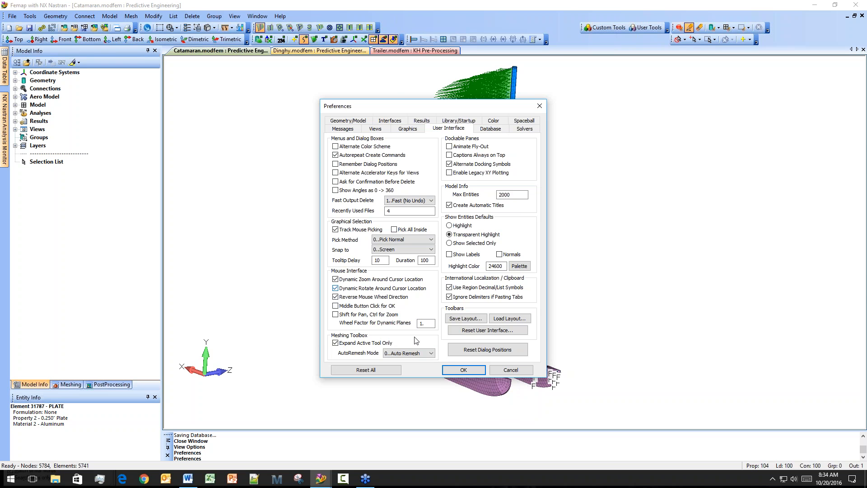
left_click(463, 369)
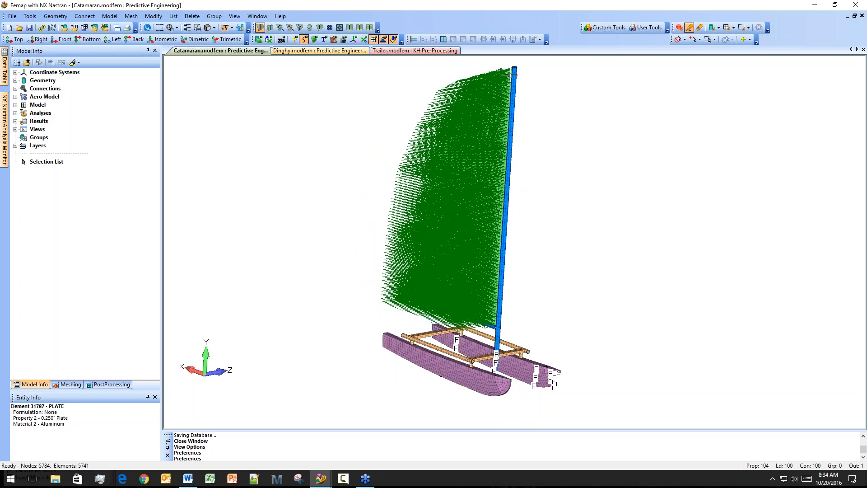
Examine the catamaran's boom, sail and load arrows from several angles, using zoom and rotation centred on the cursor.
middle_click_drag(469, 236, 418, 312)
scroll(402, 319, "up", 5)
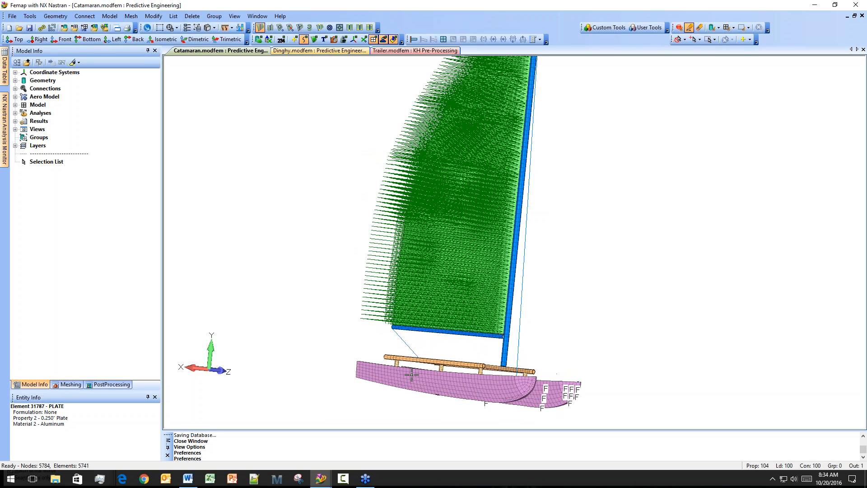
scroll(407, 326, "up", 3)
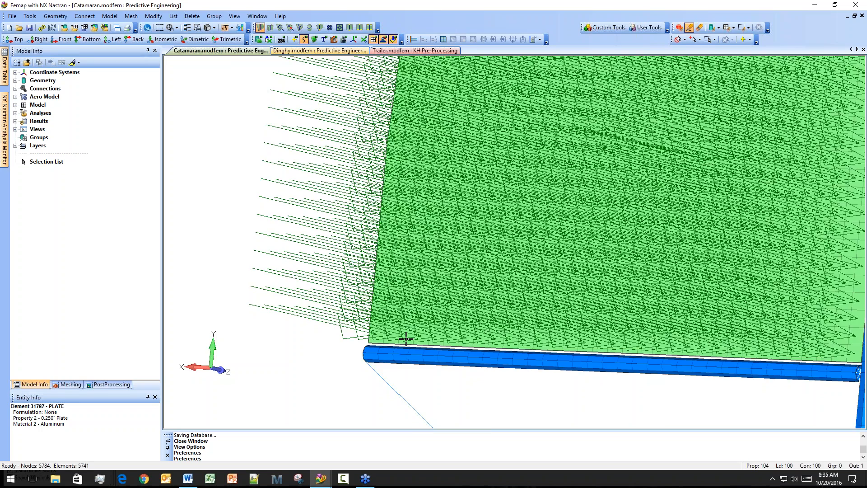
middle_click_drag(406, 338, 443, 316)
scroll(443, 316, "up", 1)
middle_click_drag(376, 451, 365, 369)
scroll(380, 373, "down", 4)
middle_click_drag(396, 108, 508, 269, "ctrl")
middle_click_drag(462, 318, 600, 313)
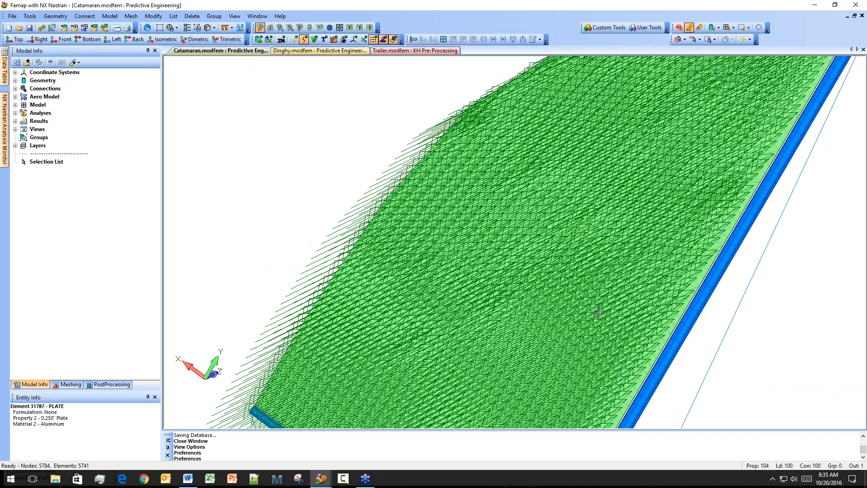
scroll(600, 313, "down", 5)
middle_click_drag(624, 201, 526, 188)
scroll(559, 252, "up", 2)
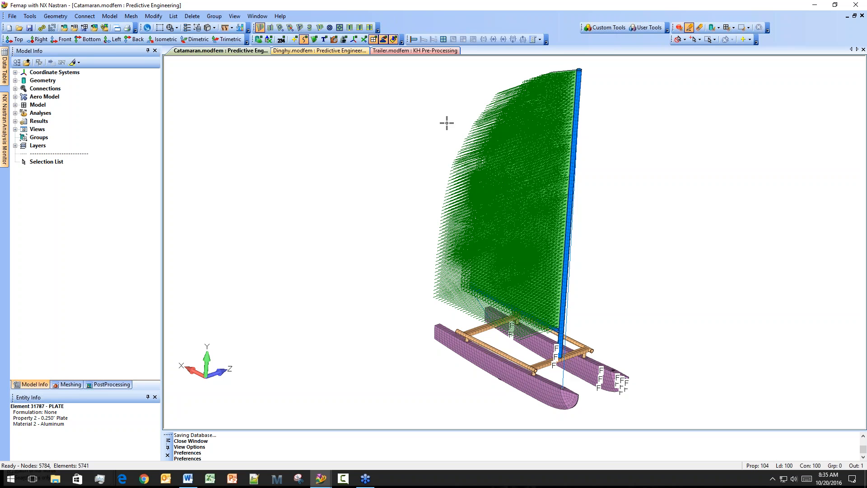
middle_click_drag(487, 273, 492, 266)
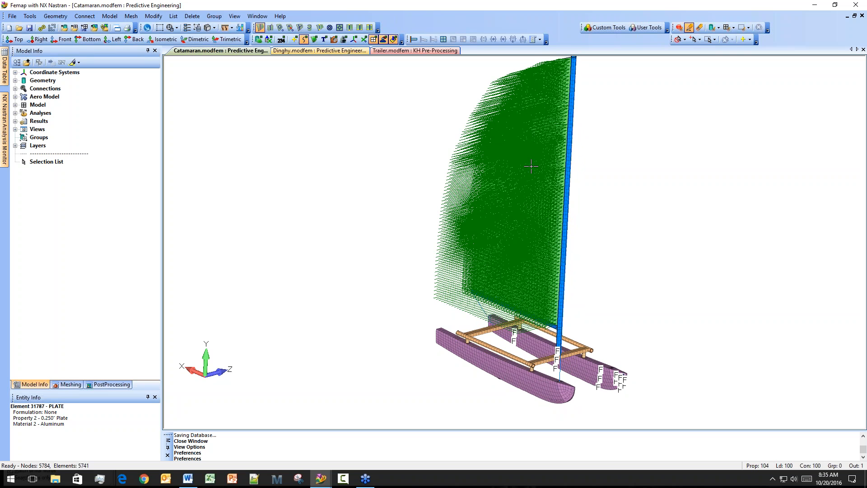
Hide the load arrows on the sail and inspect the hulls, frame and mast of the catamaran.
left_click(394, 40)
middle_click_drag(496, 230, 475, 234, "ctrl")
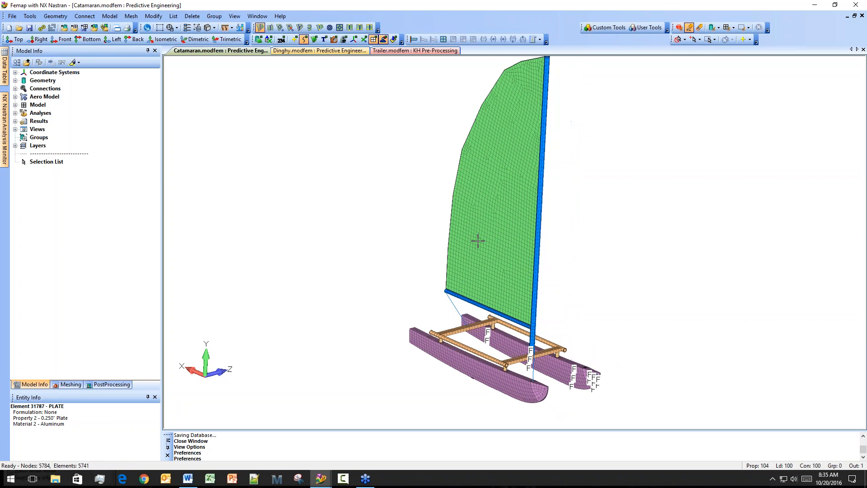
middle_click_drag(541, 378, 453, 352)
middle_click_drag(679, 411, 548, 349, "ctrl")
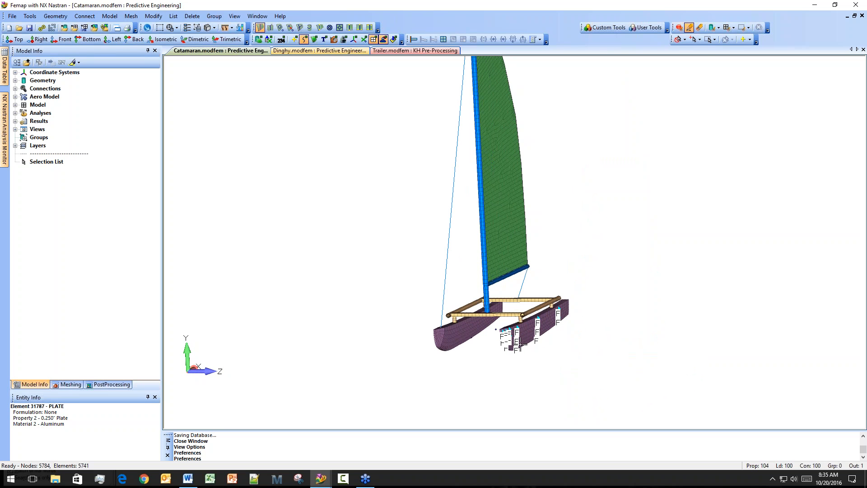
middle_click_drag(479, 332, 534, 361)
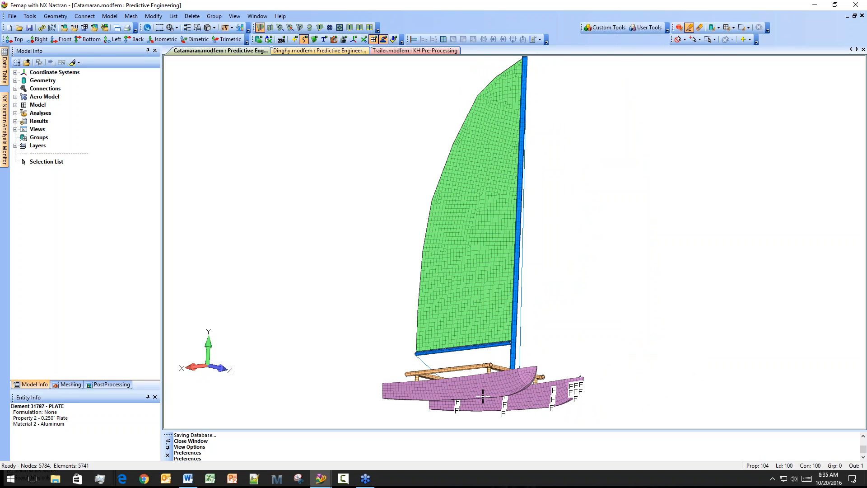
middle_click_drag(493, 379, 500, 371)
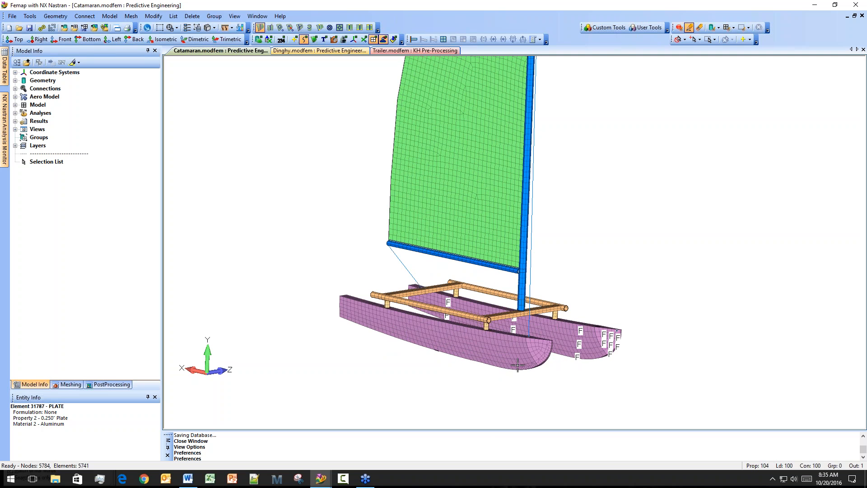
Undock the Draw/Erase tools over the graphics area and switch them to erase mode.
mouse_move(672, 28)
left_mouse_down()
mouse_move(667, 72)
mouse_move(656, 81)
left_mouse_up()
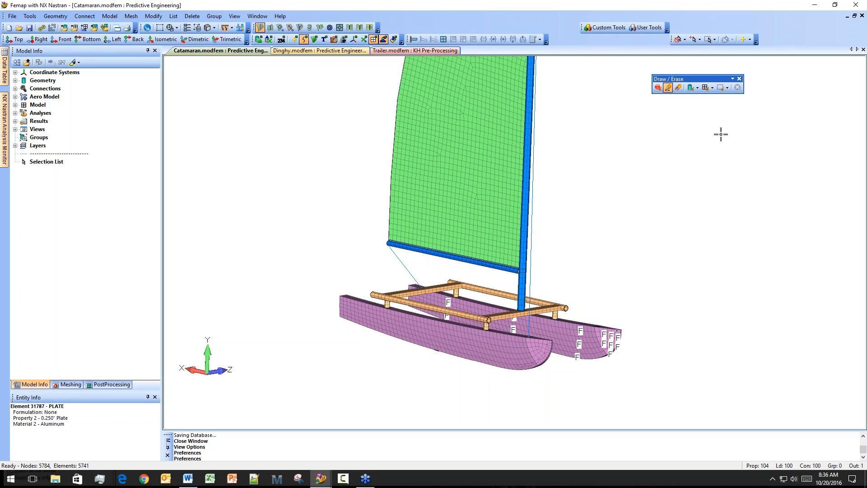
left_click(667, 88)
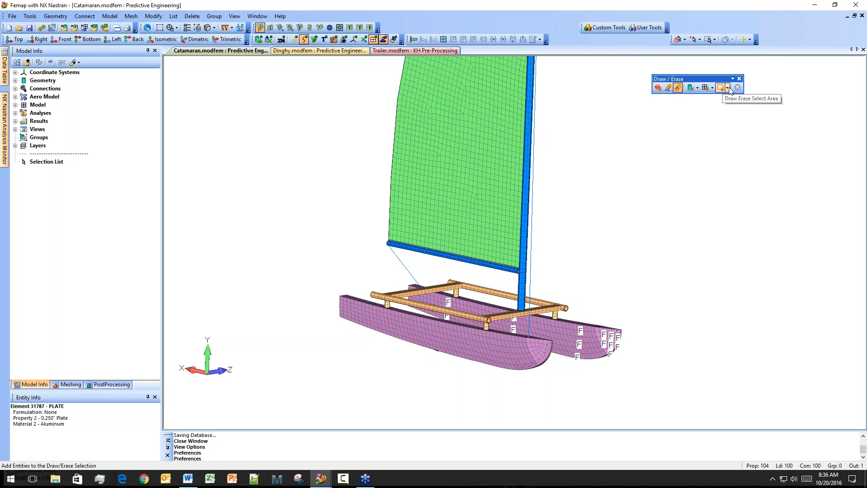
left_click(697, 88)
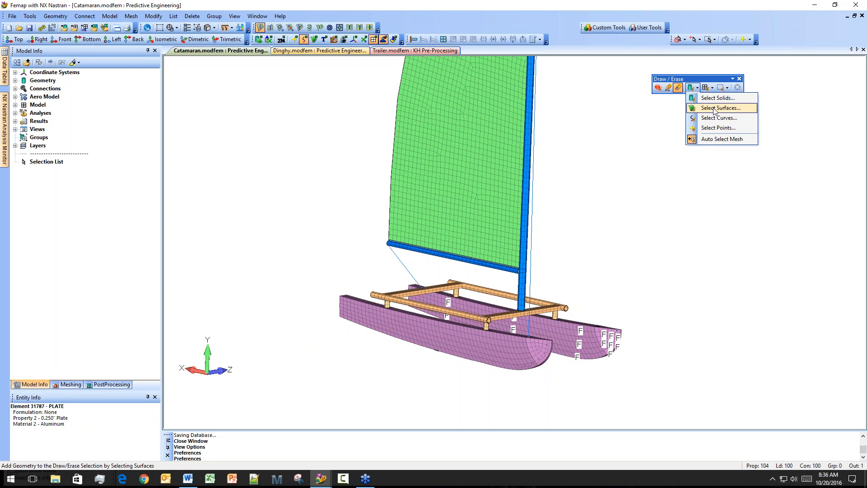
left_click(709, 90)
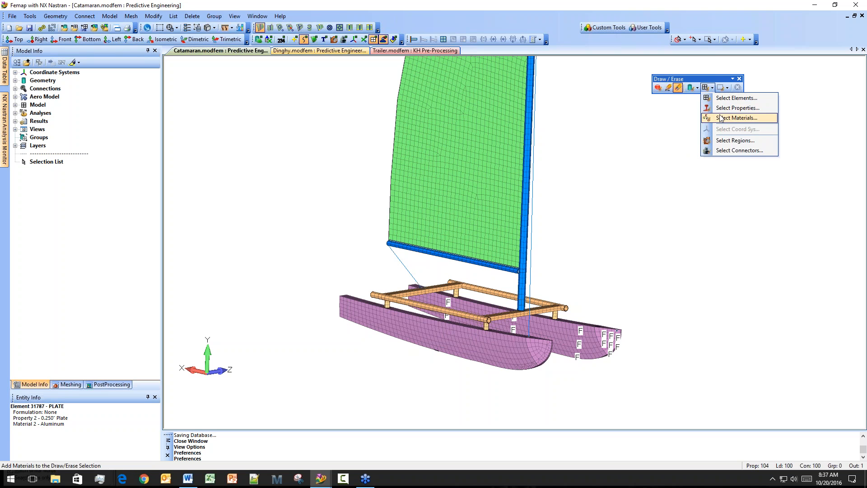
left_click(707, 85)
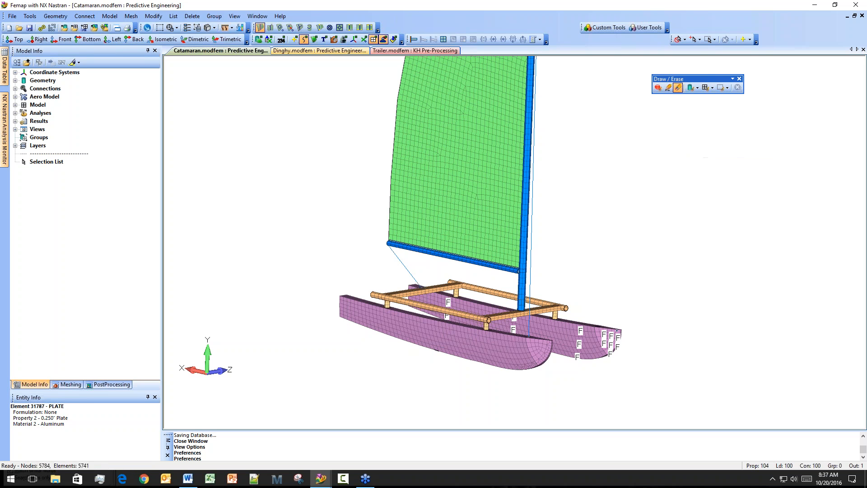
Select the manifold sheet solid of the hulls and frame for erasing, and activate Draw/Erase to hide it.
left_click(691, 87)
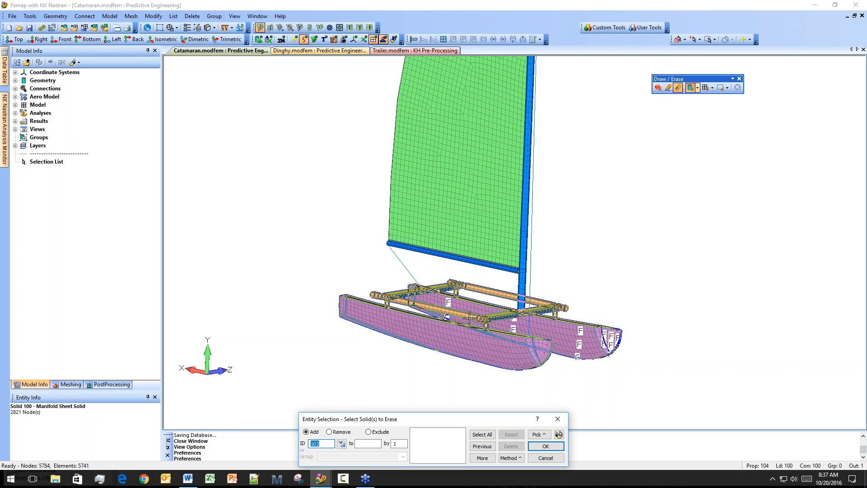
left_click(494, 325)
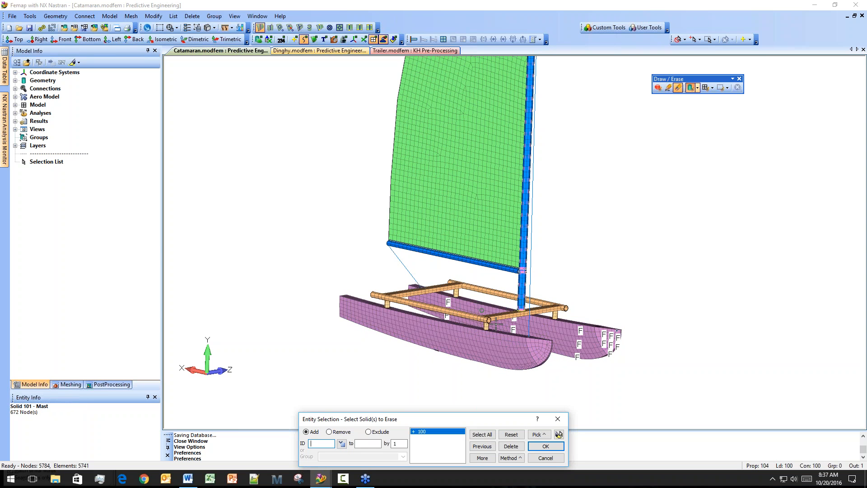
left_click(546, 445)
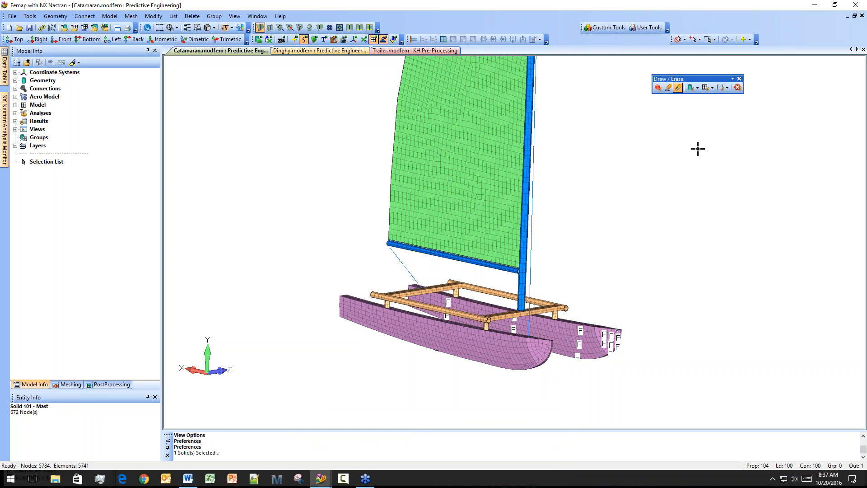
left_click(661, 91)
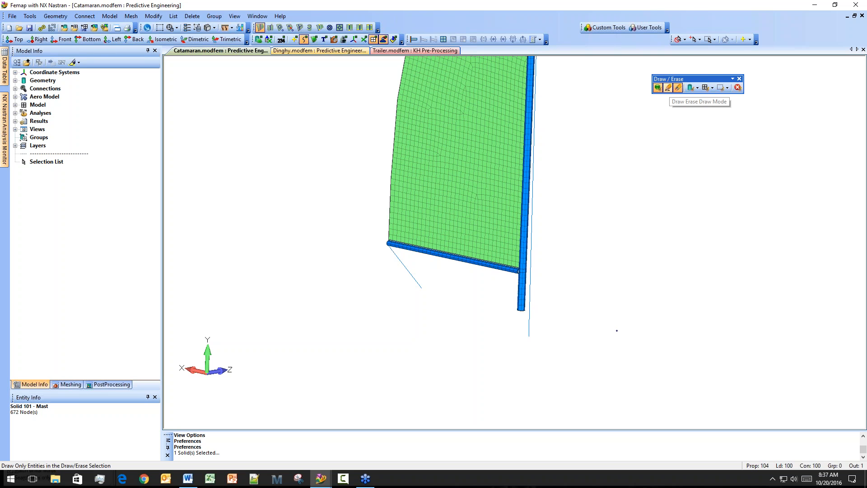
Show only the selected solid in draw mode, return to erase mode, and clear the Draw/Erase selection.
left_click(668, 88)
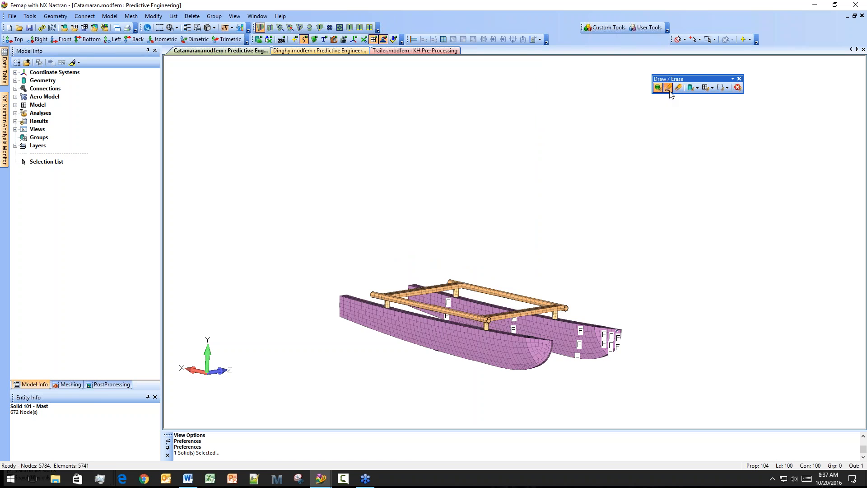
left_click(677, 89)
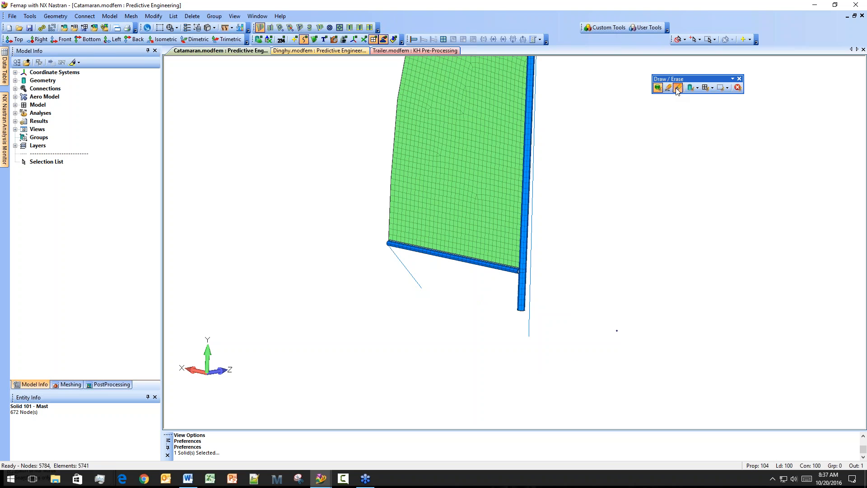
left_click(738, 87)
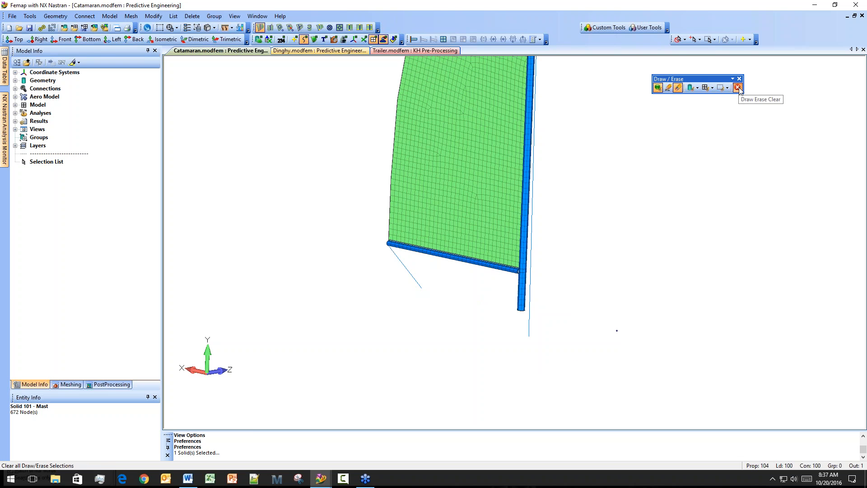
Erase the hulls from the display by selecting the Laminate Hull property.
left_click(712, 89)
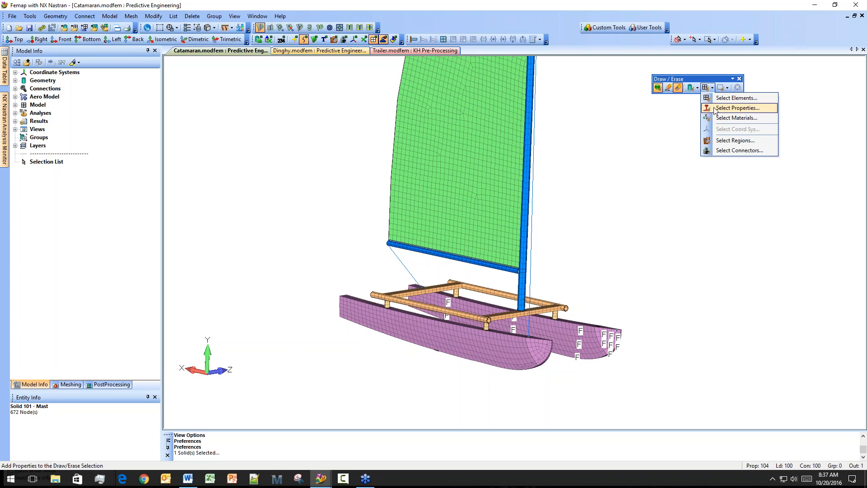
left_click(736, 108)
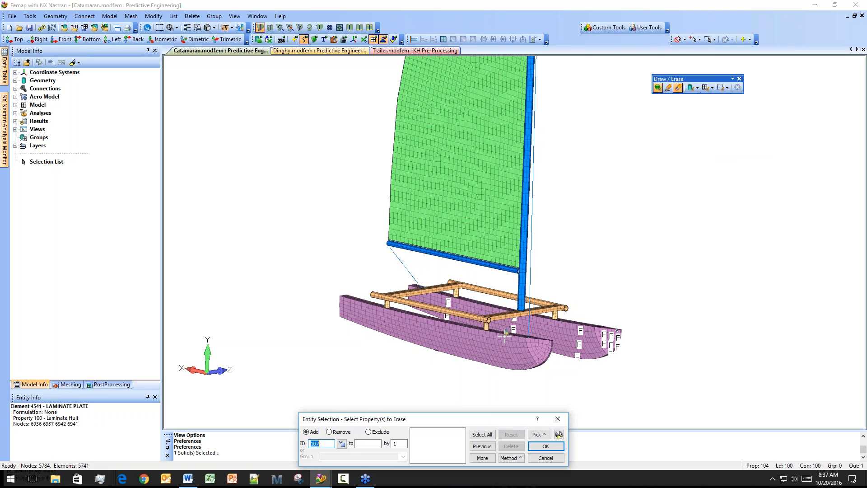
left_click(458, 347)
key("Return")
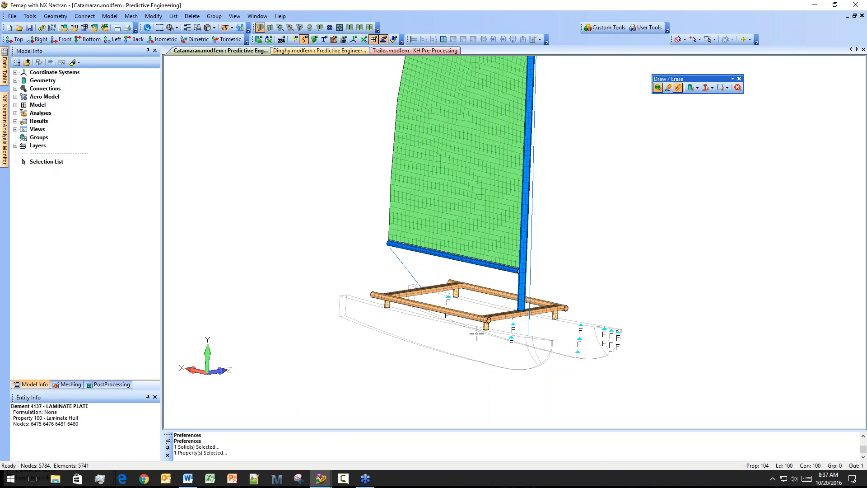
mouse_move(483, 306)
middle_mouse_down()
mouse_move(487, 348)
mouse_move(503, 312)
middle_mouse_up()
Clear the Draw/Erase selection to bring the laminate hulls back into the display.
left_click(677, 88)
left_click(677, 87)
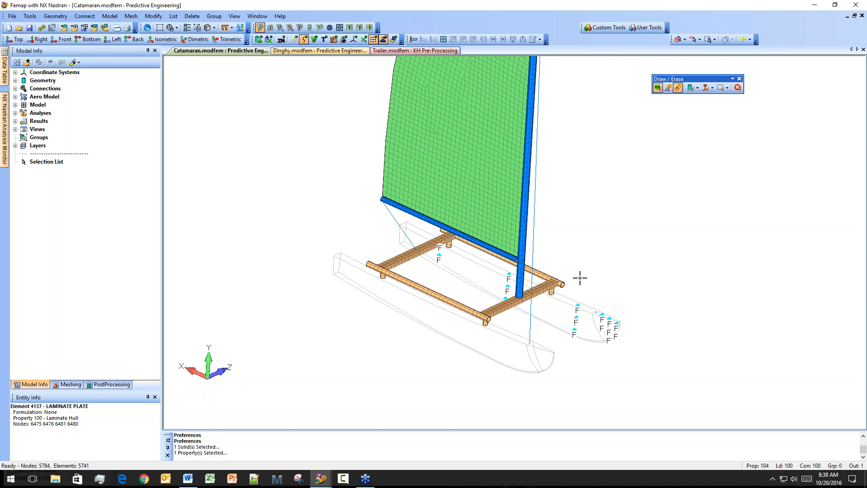
left_click(738, 89)
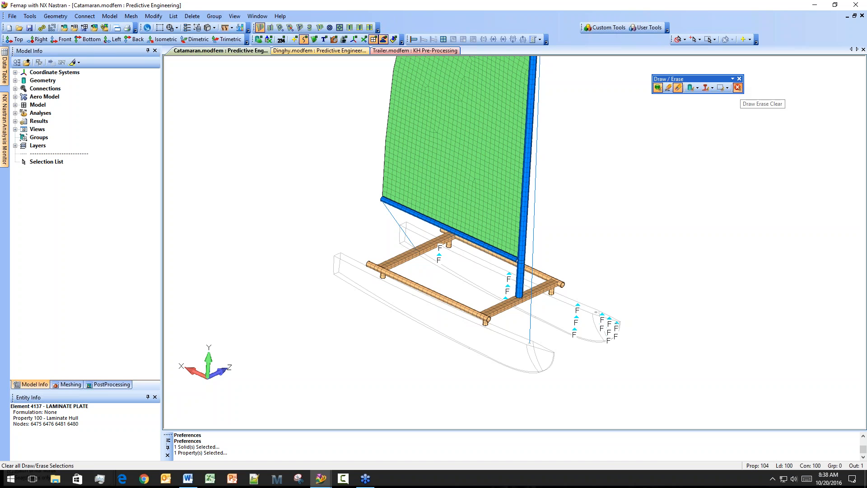
Start a Draw/Erase element selection for erasing, and set the selection method to elements on surfaces.
left_click(712, 88)
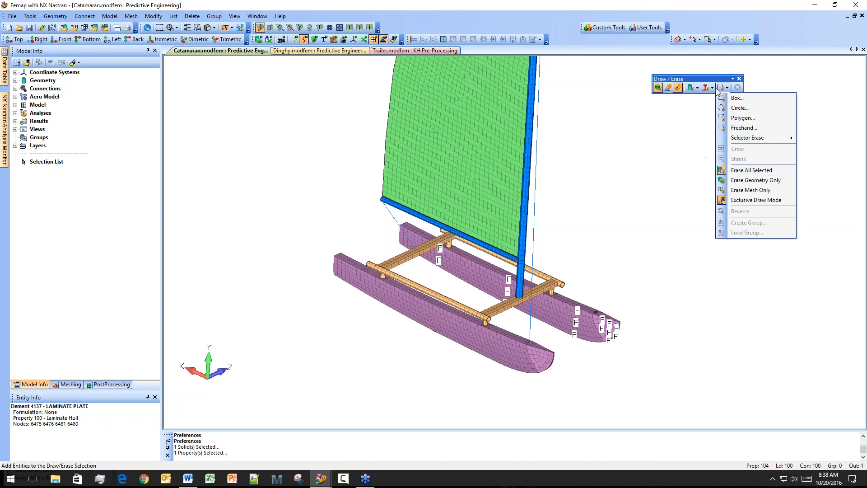
left_click(712, 88)
left_click(713, 88)
left_click(717, 98)
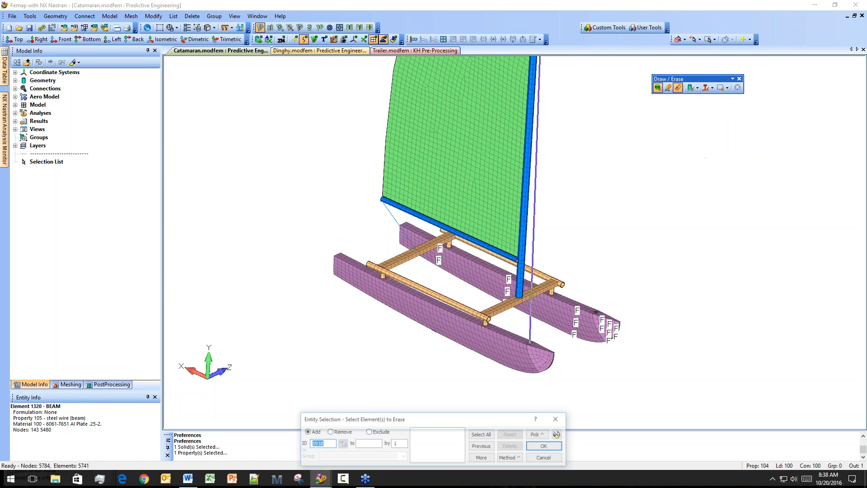
mouse_move(606, 303)
middle_mouse_down()
mouse_move(500, 287)
mouse_move(482, 296)
mouse_move(525, 302)
middle_mouse_up()
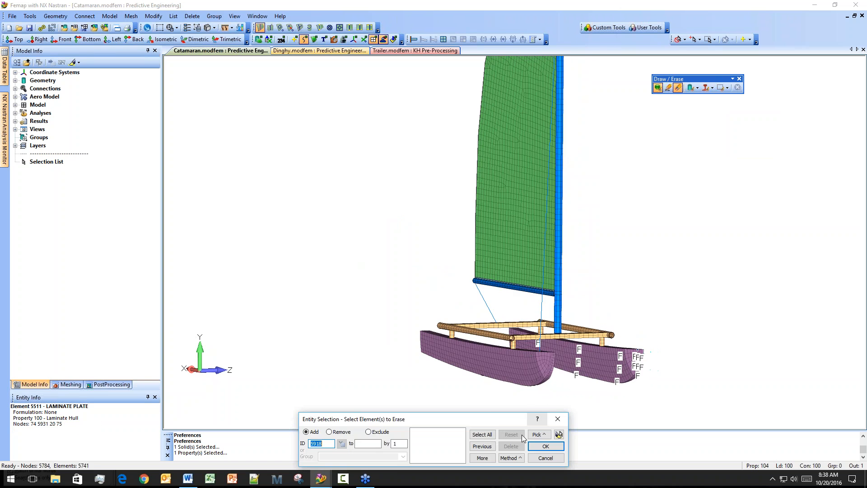
left_click(511, 457)
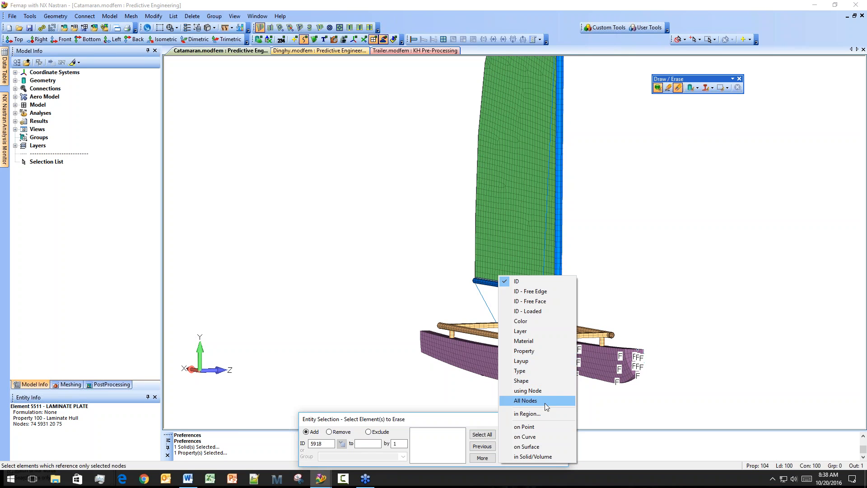
left_click(534, 447)
Pick all the surfaces of the near hull and erase the elements attached to them.
left_click(493, 364)
left_click(493, 365)
left_click(544, 366)
left_click(549, 364)
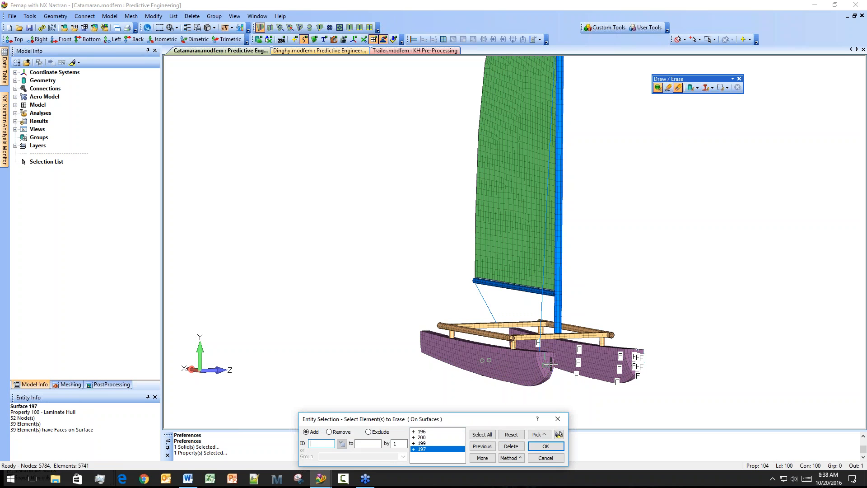
left_click(535, 386)
left_click(437, 369)
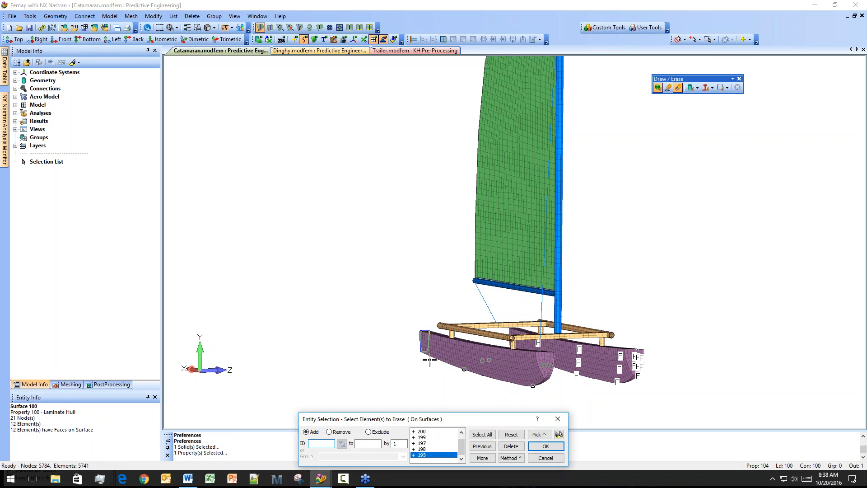
left_click(479, 342)
left_click(489, 346)
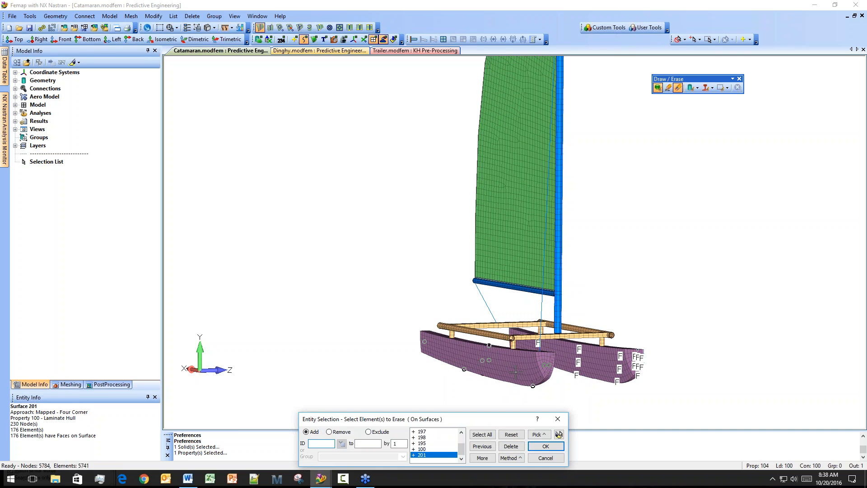
left_click(558, 434)
mouse_move(519, 372)
middle_mouse_down()
mouse_move(441, 375)
mouse_move(529, 374)
middle_mouse_up()
left_click(545, 446)
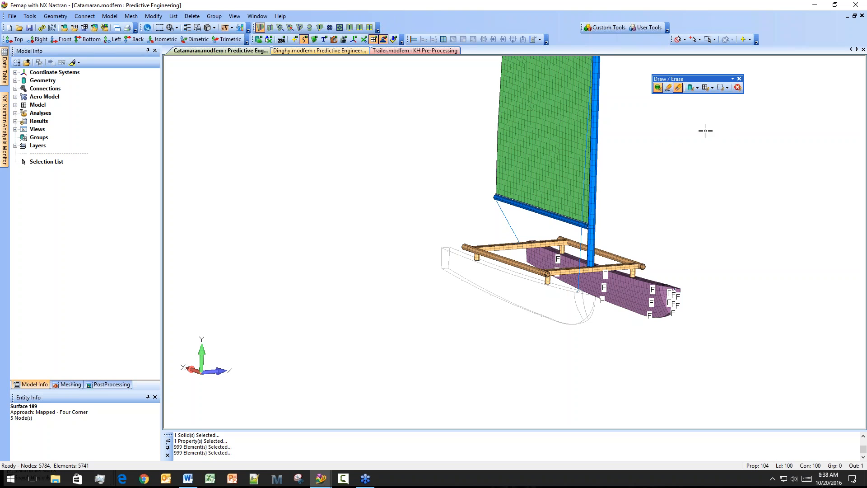
Isolate the near hull in draw mode and repeatedly grow the selection up through the legs into the connected frame.
left_click(668, 88)
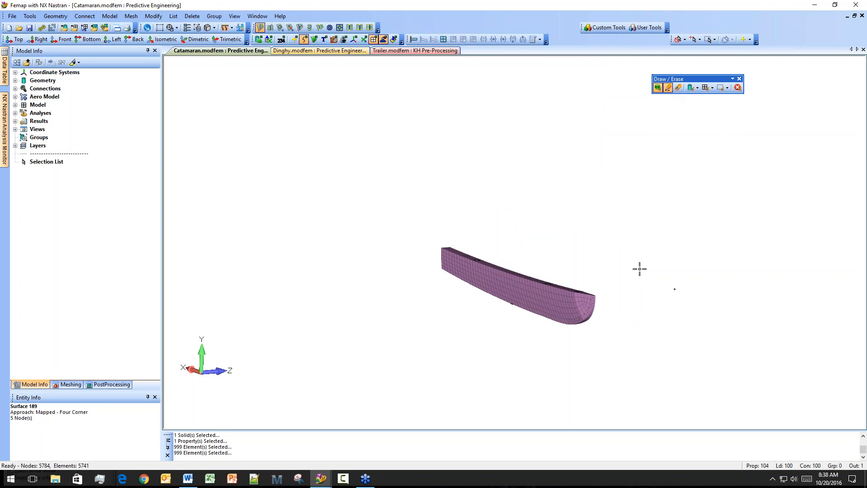
left_click(727, 89)
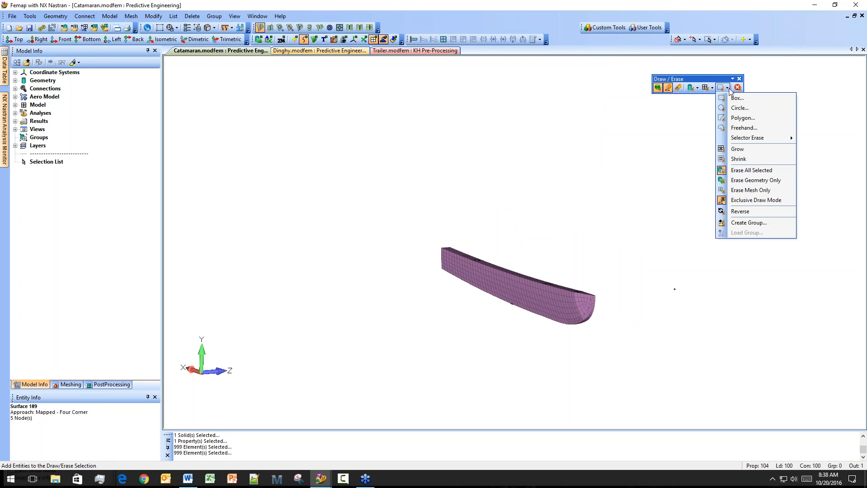
left_click(777, 153)
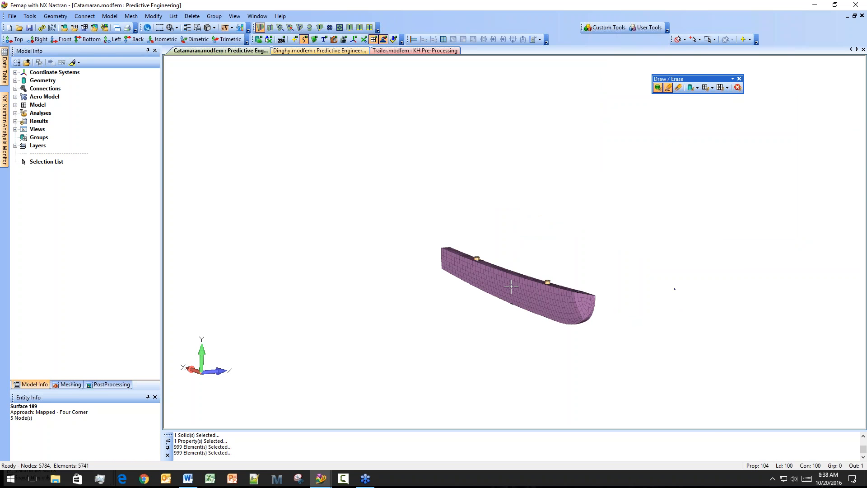
scroll(548, 413, "up", 5)
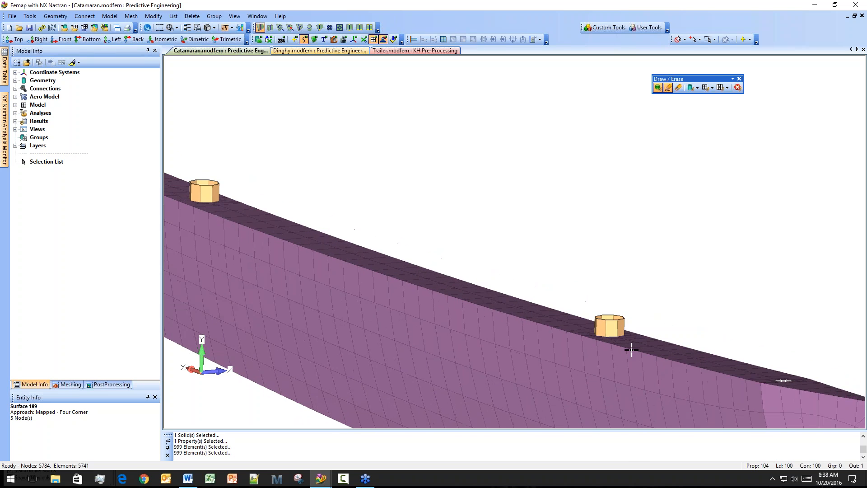
left_click(720, 87)
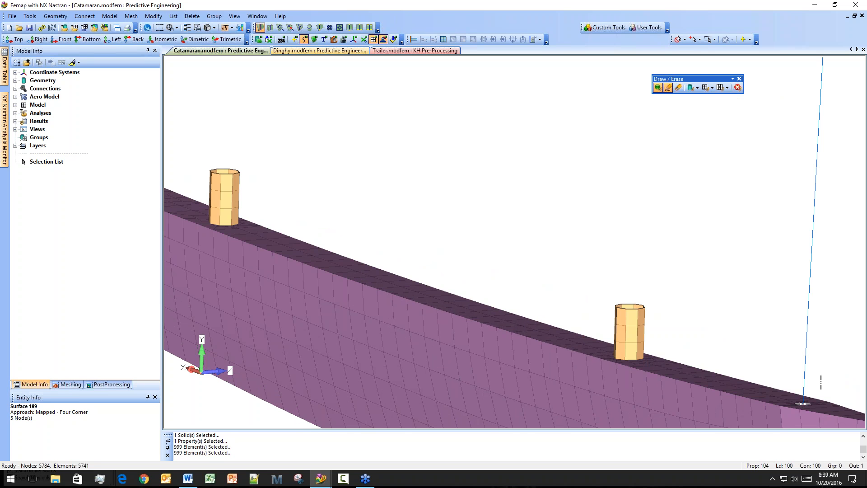
scroll(800, 406, "up", 5)
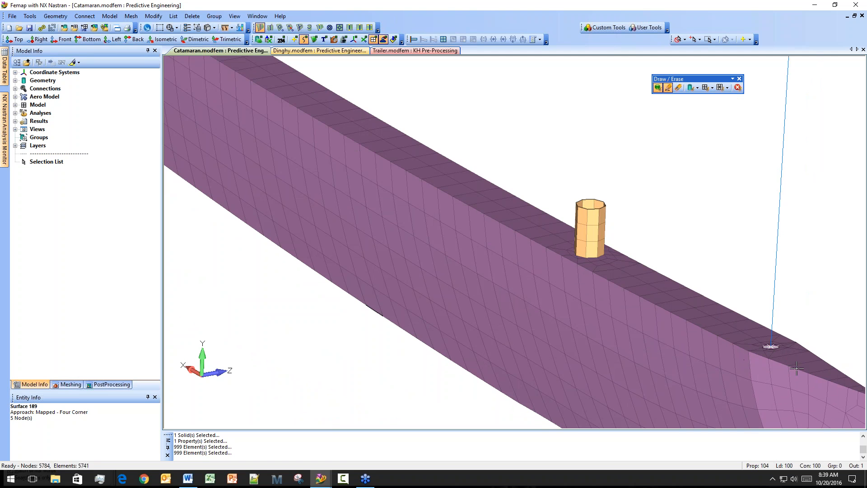
scroll(767, 345, "up", 2)
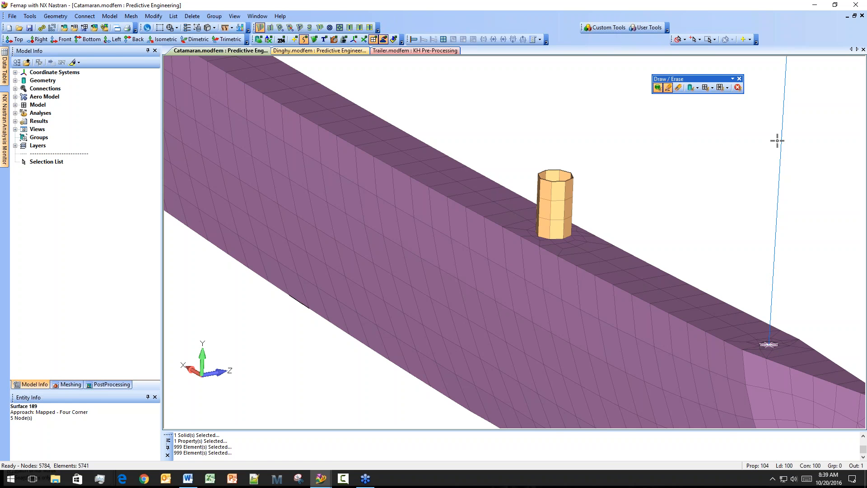
left_click(720, 87)
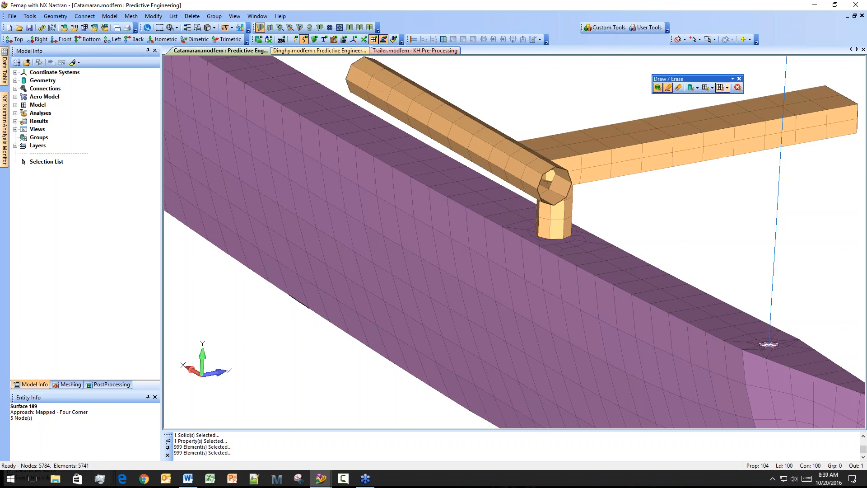
Shrink the drawn selection repeatedly to strip element layers back from the frame into the near hull.
scroll(725, 199, "down", 3)
middle_click_drag(702, 122, 702, 156, "ctrl")
left_click(725, 88)
left_click(735, 158)
left_click(720, 87)
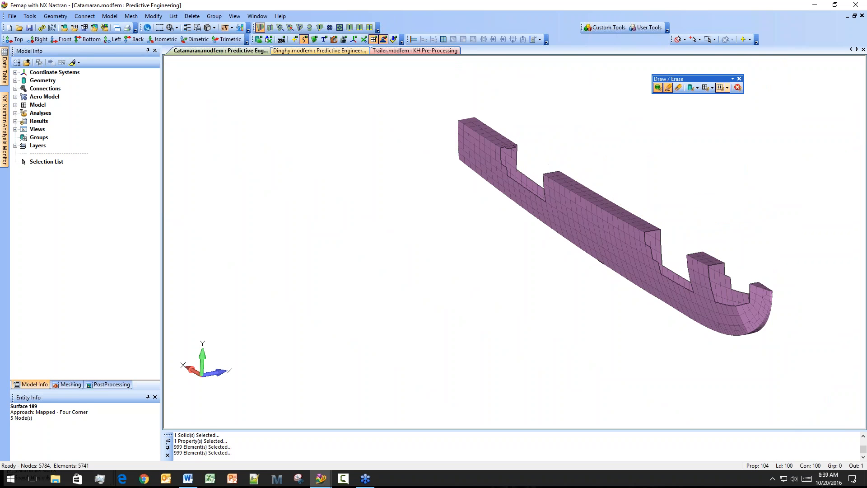
Clear the Draw/Erase selection to restore the full catamaran, and bring both hulls into view.
left_click(736, 89)
middle_click_drag(712, 244, 618, 276, "ctrl")
middle_click_drag(632, 319, 611, 325)
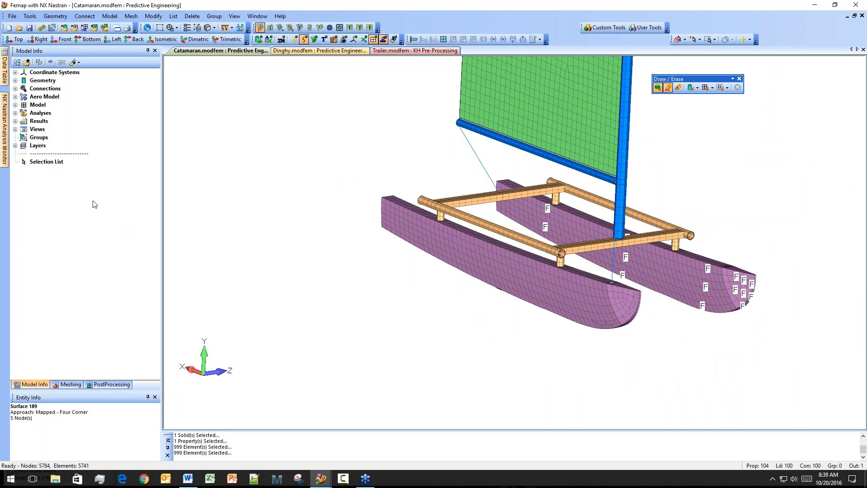
Make the Laminate Hull property active in the model's property list, and collapse the list.
left_click(16, 104)
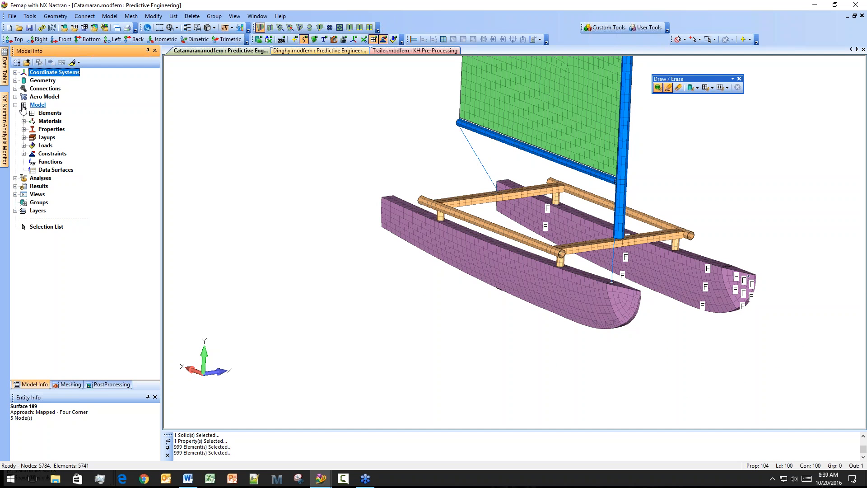
left_click(24, 129)
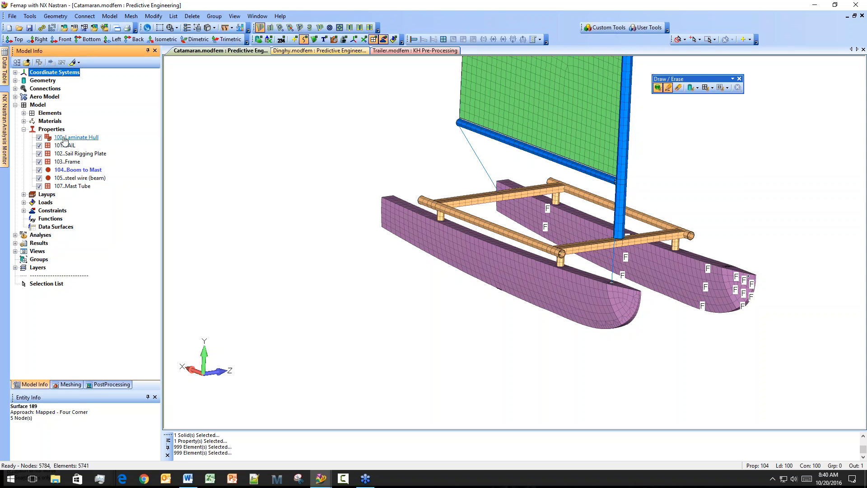
double_click(52, 138)
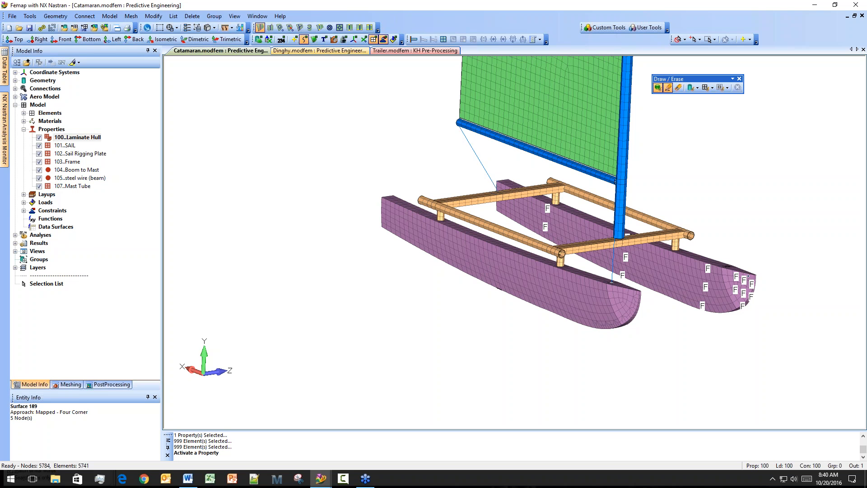
left_click(24, 129)
Examine the sail mesh up close along the mast and curved edge for irregular element patterns.
scroll(502, 267, "down", 3)
middle_click_drag(514, 181, 462, 212)
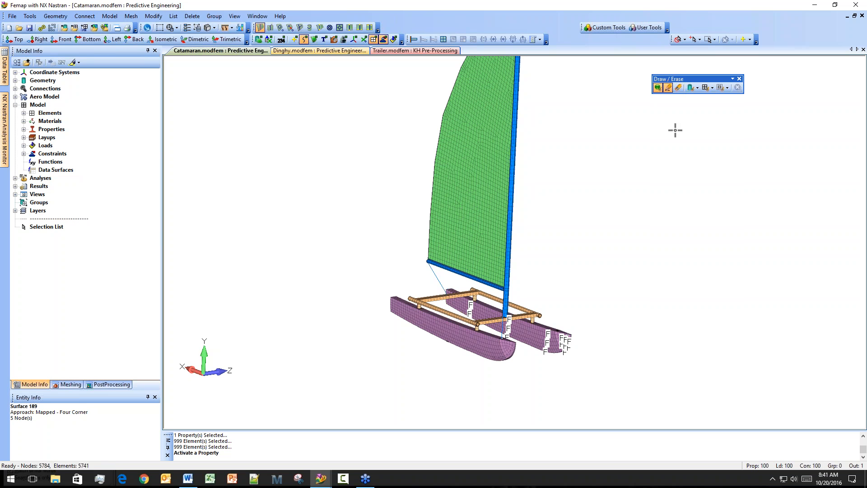
middle_click_drag(474, 209, 540, 269)
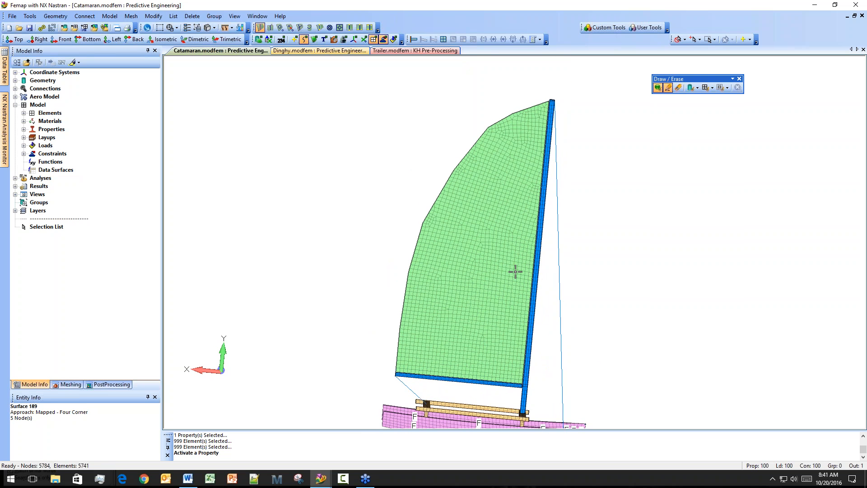
scroll(479, 289, "up", 3)
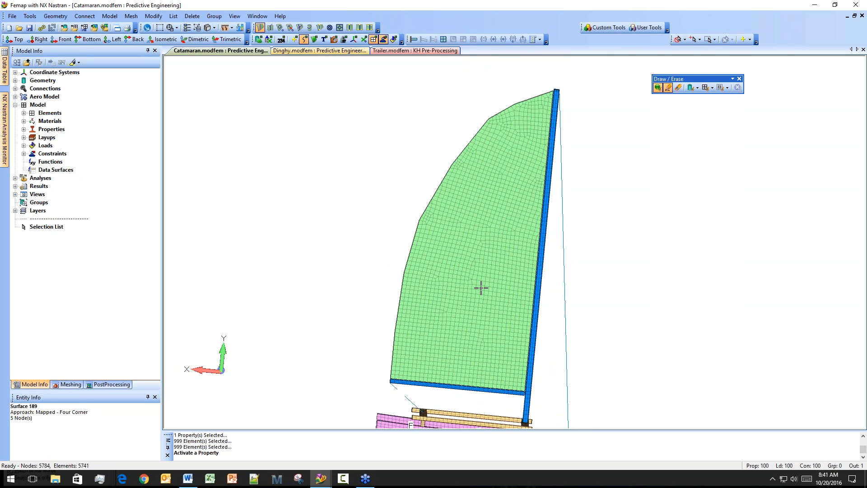
scroll(526, 296, "up", 5)
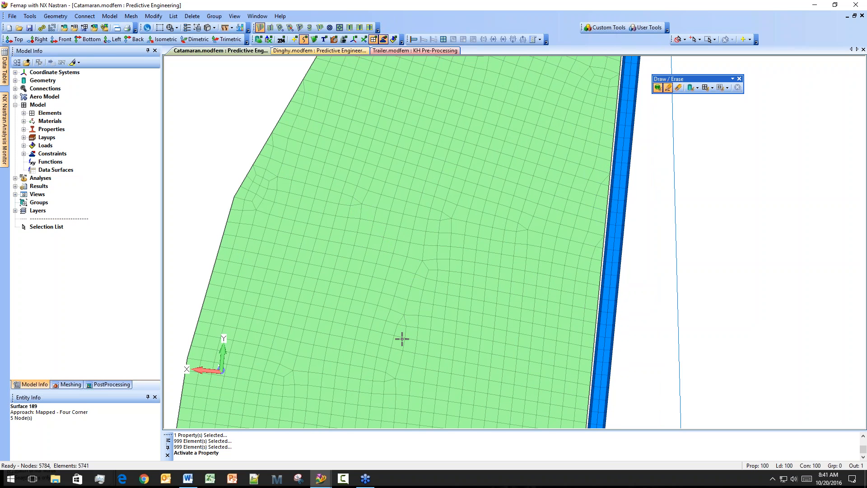
middle_click_drag(532, 187, 509, 293, "ctrl")
middle_click_drag(571, 369, 565, 292, "ctrl")
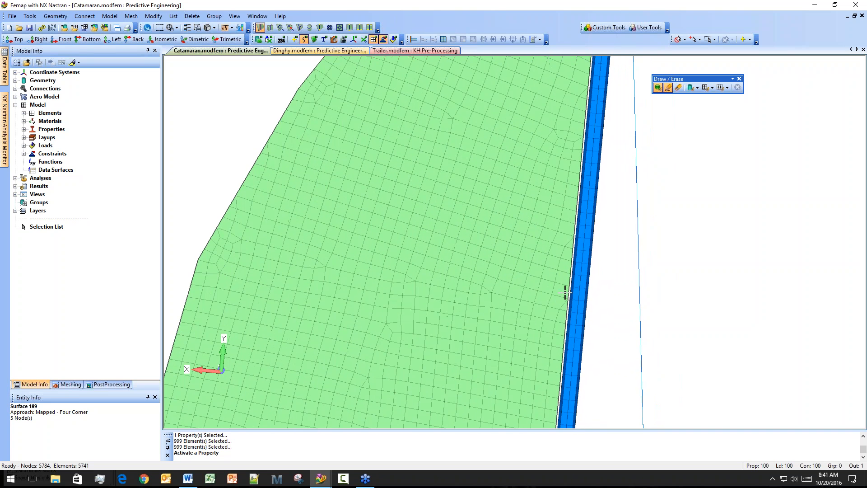
middle_click_drag(569, 197, 575, 296, "ctrl")
middle_click_drag(589, 148, 578, 279, "ctrl")
scroll(559, 280, "down", 4)
middle_click_drag(537, 243, 531, 153, "ctrl")
right_click(550, 175)
middle_click_drag(562, 322, 532, 119, "ctrl")
middle_click_drag(560, 253, 517, 317, "ctrl")
middle_click_drag(527, 274, 514, 309, "ctrl")
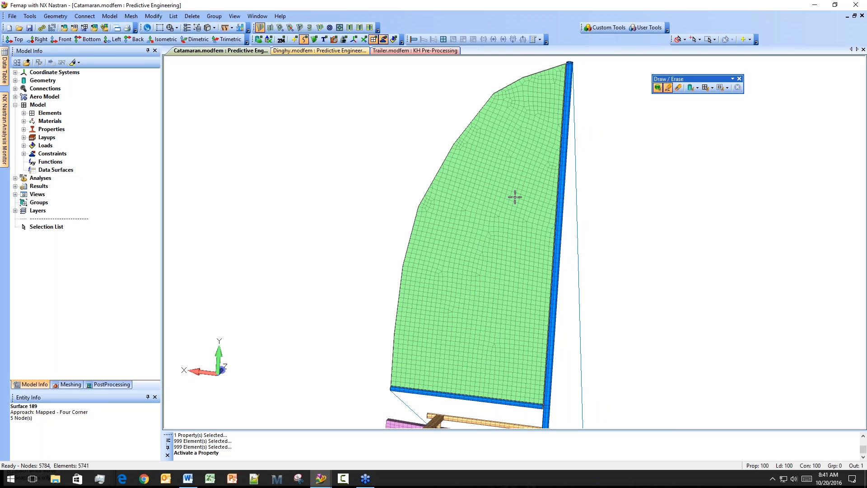
Highlight the 3-noded triangular elements by shape to locate them in the sail mesh, and turn highlighting off.
left_click(24, 113)
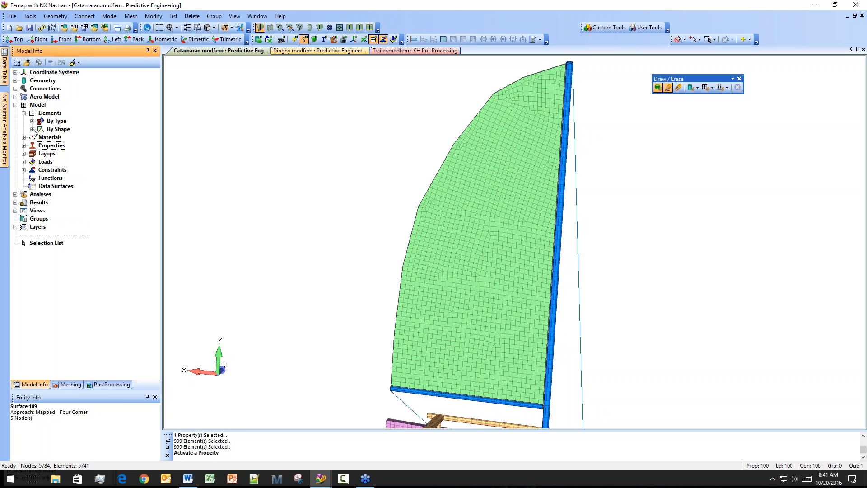
left_click(33, 130)
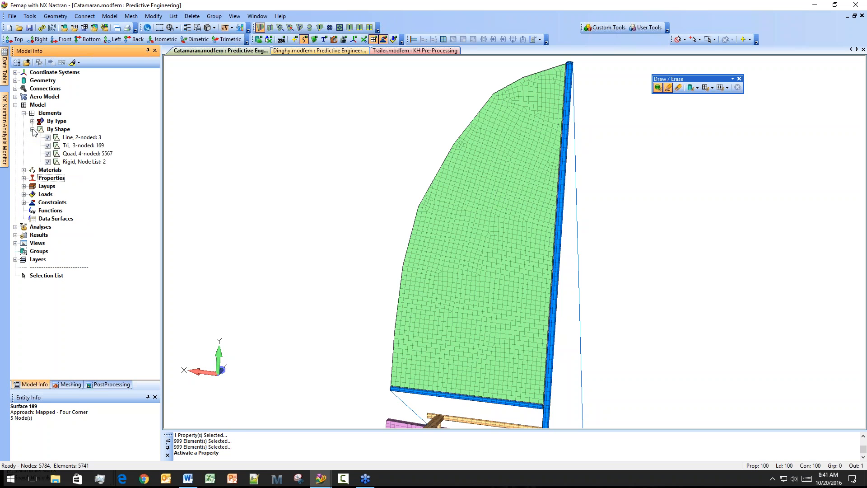
left_click(88, 146)
left_click(72, 62)
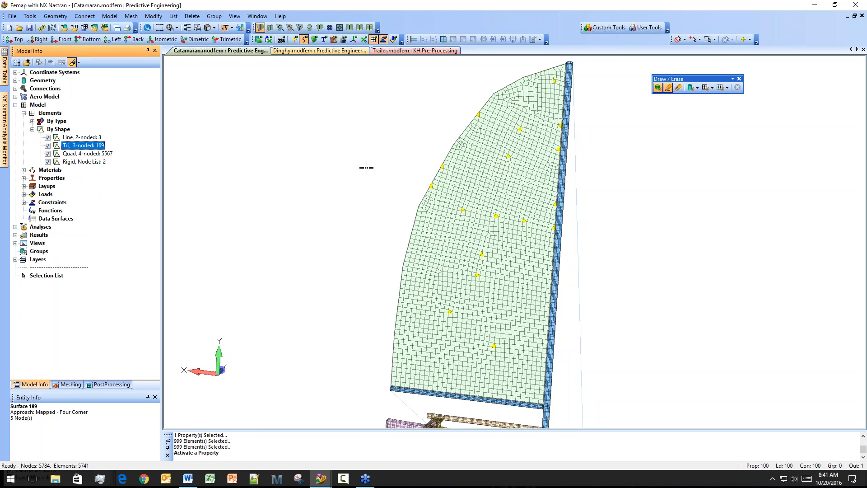
middle_click_drag(366, 167, 358, 173, "ctrl")
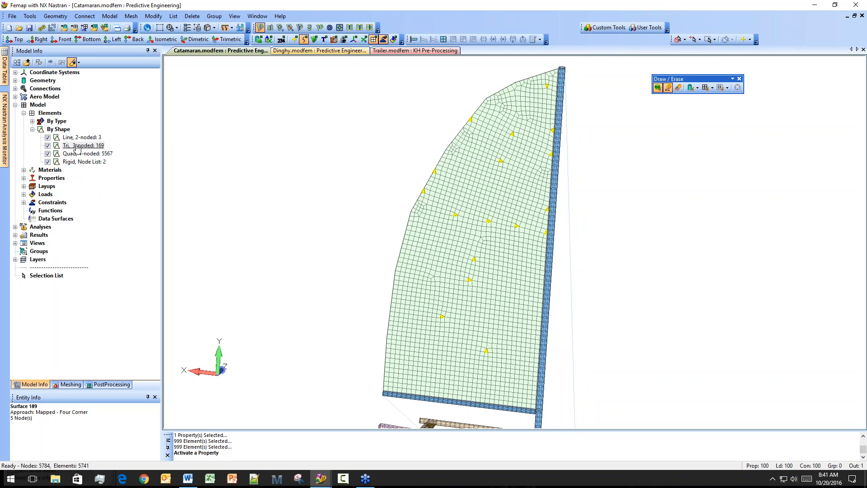
scroll(549, 165, "up", 2)
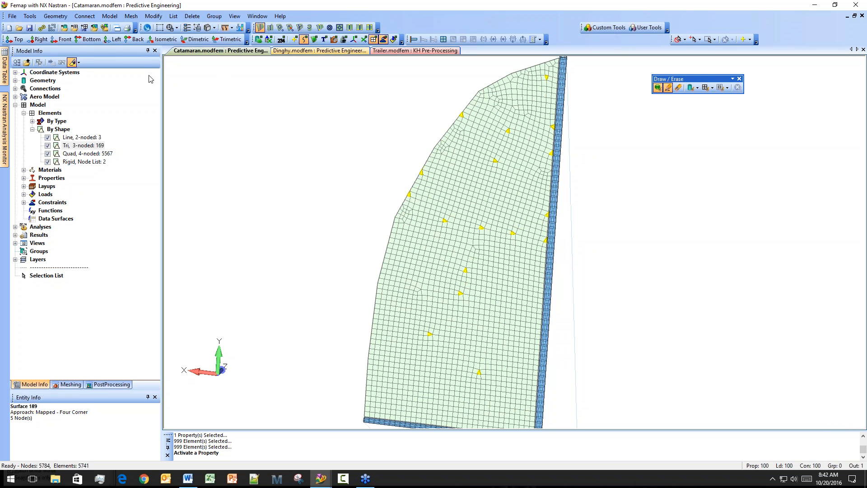
left_click(72, 62)
Delete the mesh on the sail surface, selecting its elements by surface and keeping the unused properties, materials and meshing attributes.
left_click(192, 16)
mouse_move(214, 67)
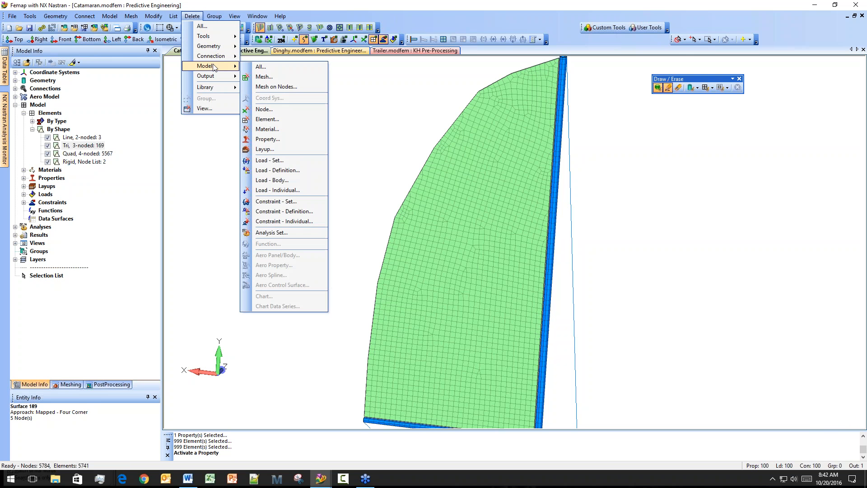
left_click(282, 77)
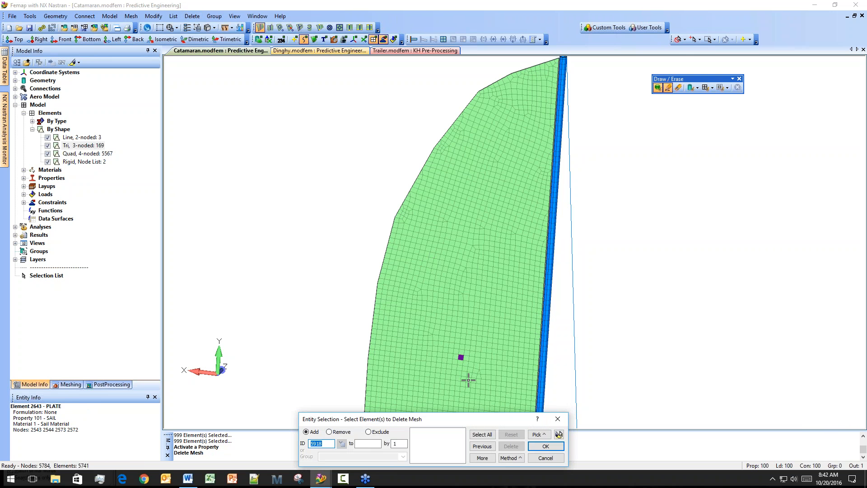
left_click(511, 457)
left_click(516, 452)
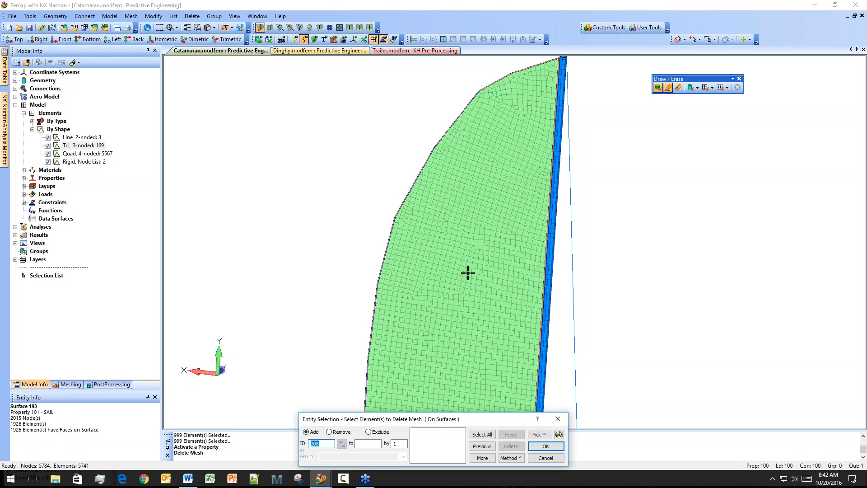
left_click(458, 305)
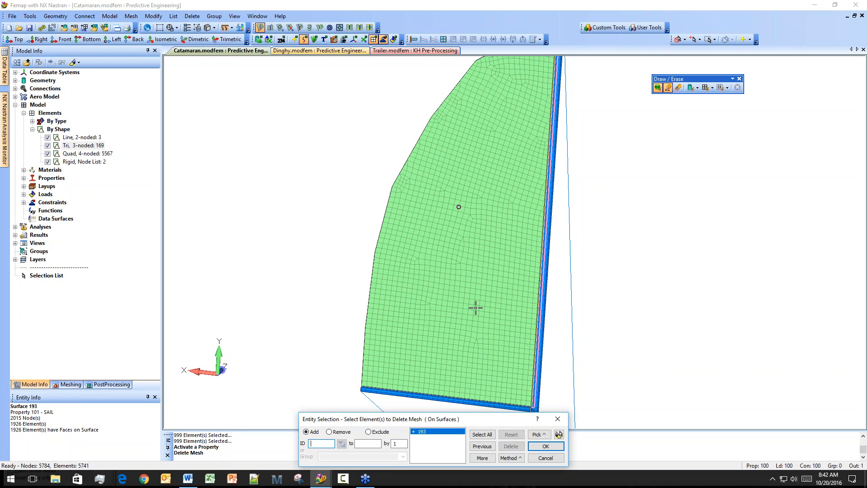
key("Return")
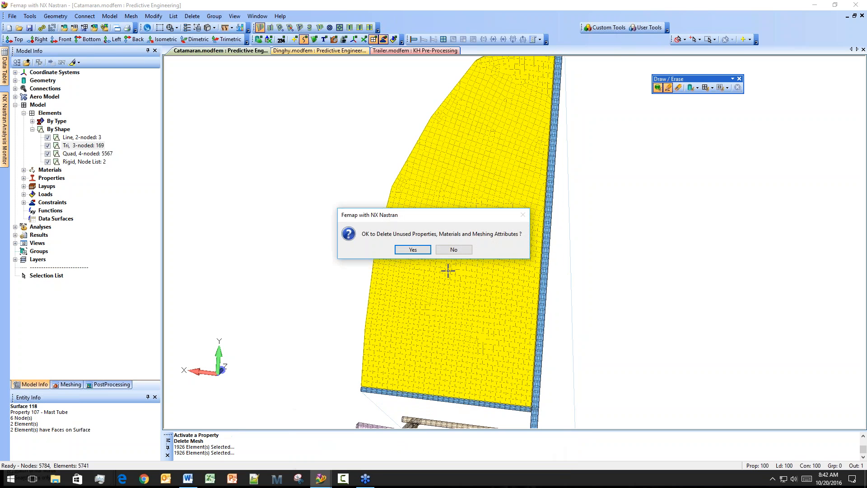
left_click(454, 251)
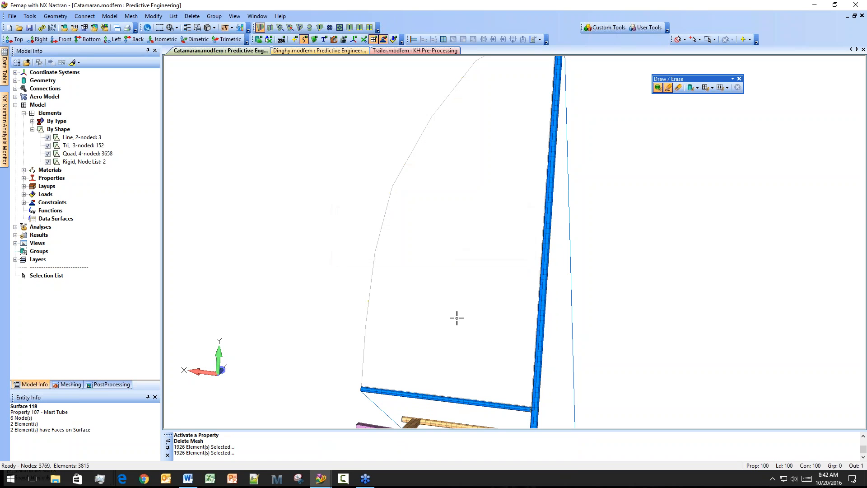
Turn on the display of geometry surfaces and choose the bare sail surface for surface meshing.
left_click(314, 40)
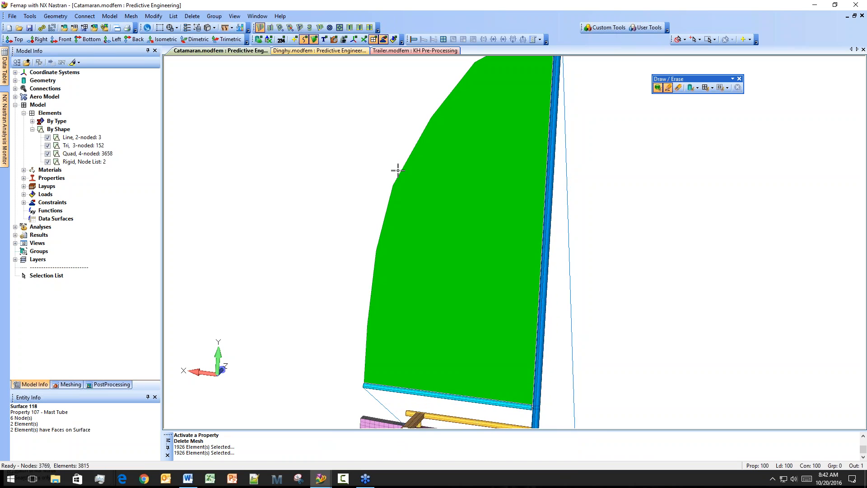
scroll(395, 168, "down", 5)
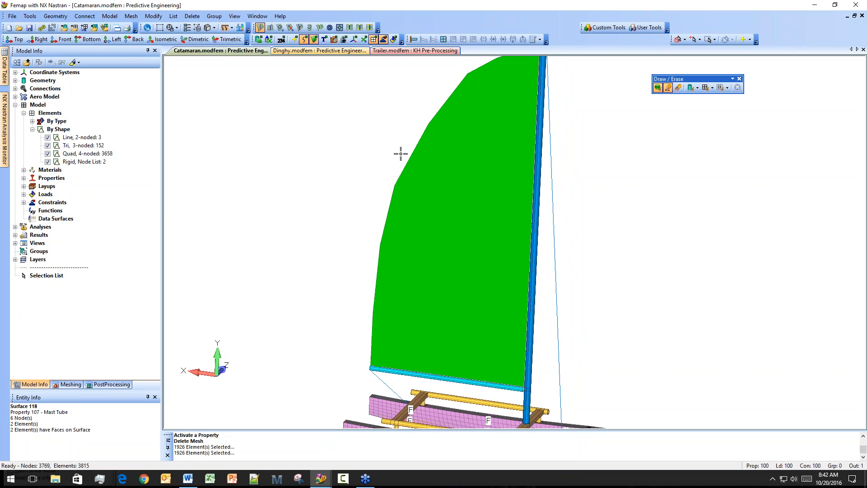
left_click(131, 16)
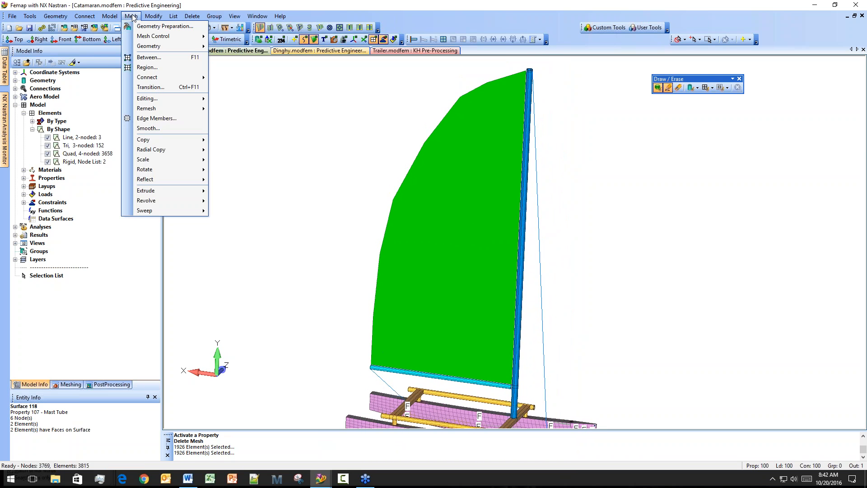
mouse_move(162, 46)
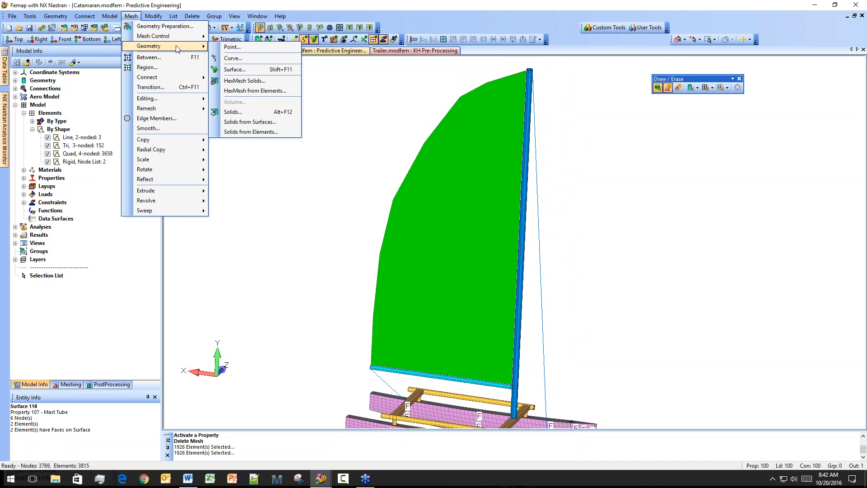
left_click(259, 69)
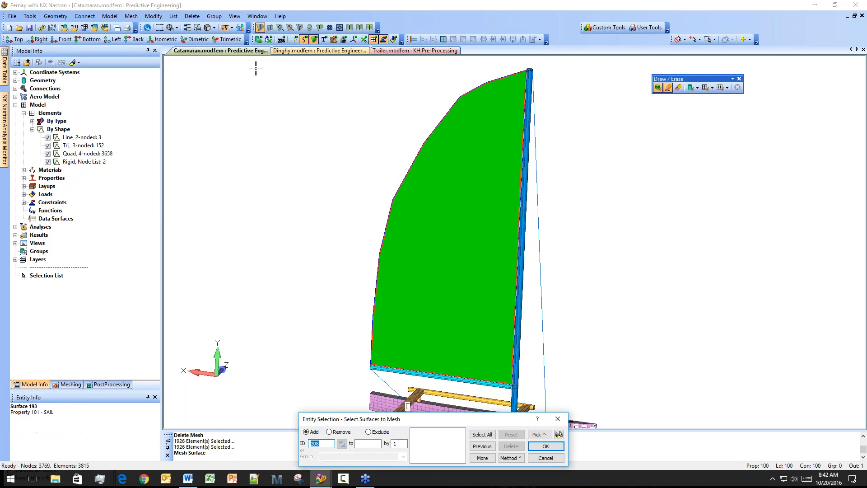
left_click(447, 251)
left_click(546, 446)
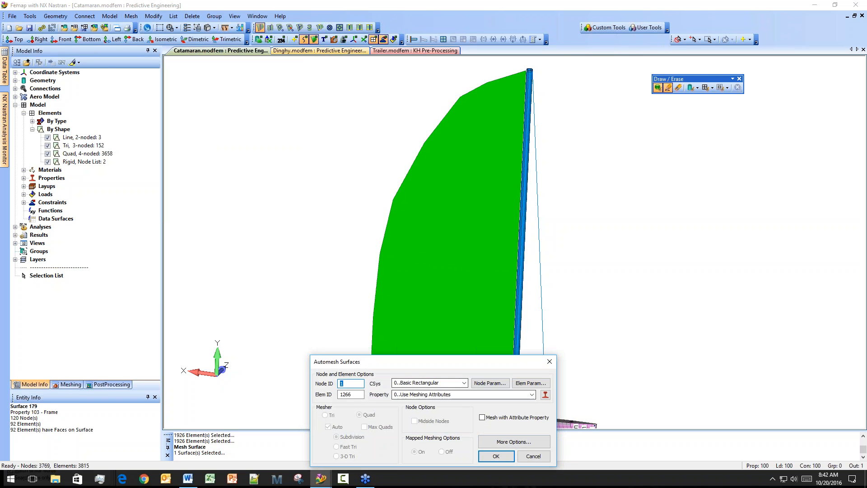
Mesh the sail surface with property 101..SAIL, using the Quad mesher with Max Quads enabled.
left_click(532, 394)
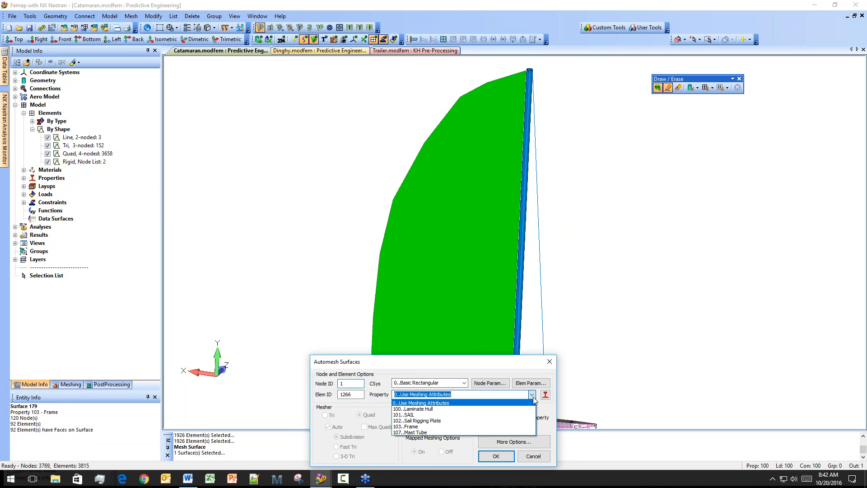
left_click(512, 414)
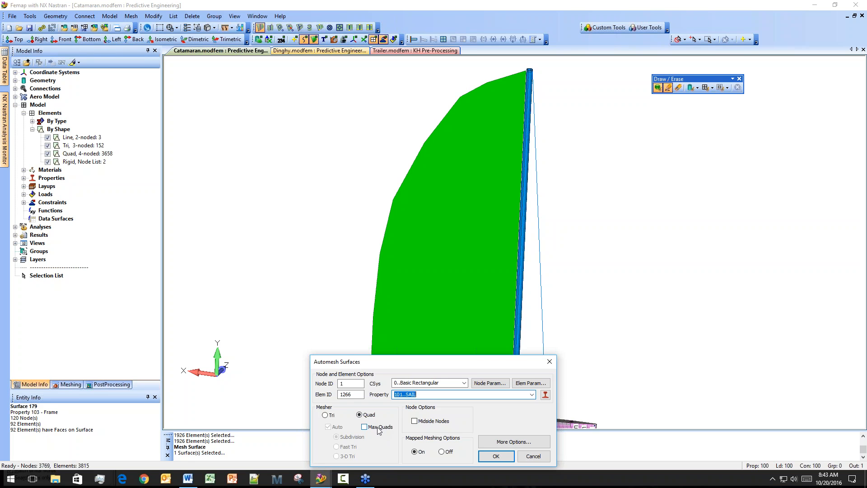
left_click(379, 427)
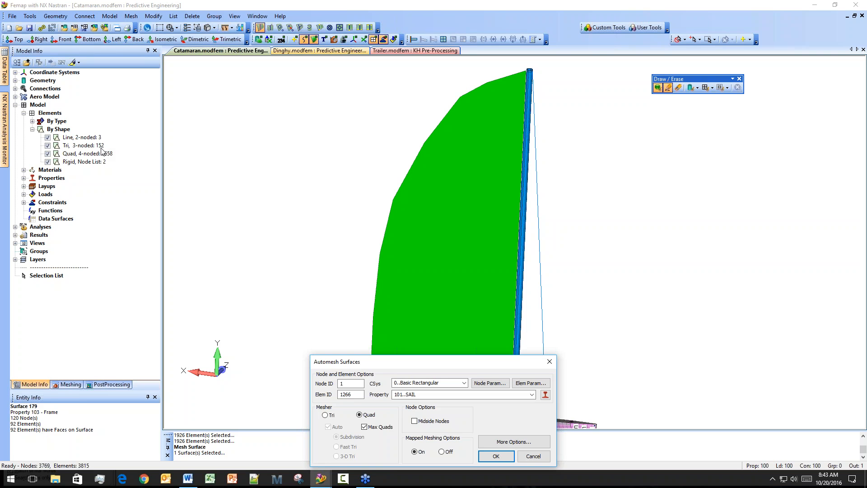
left_click(496, 456)
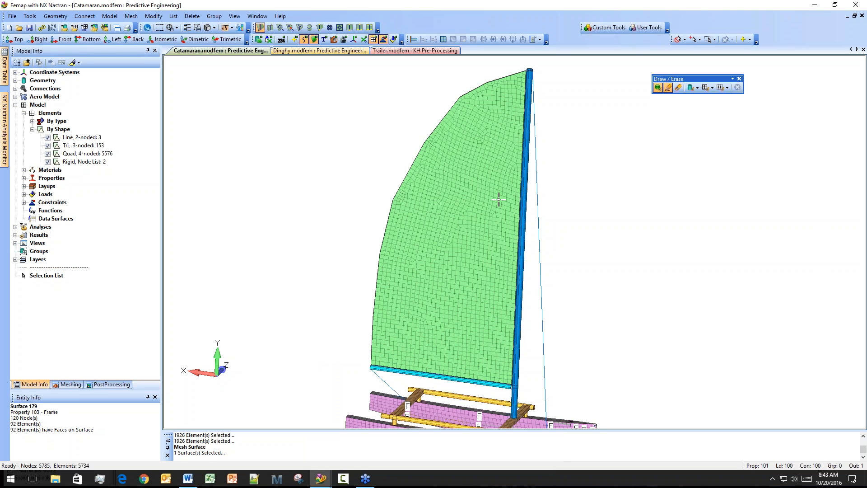
Highlight the 3-noded triangular elements by shape in the remeshed sail, and turn highlighting off.
left_click(86, 145)
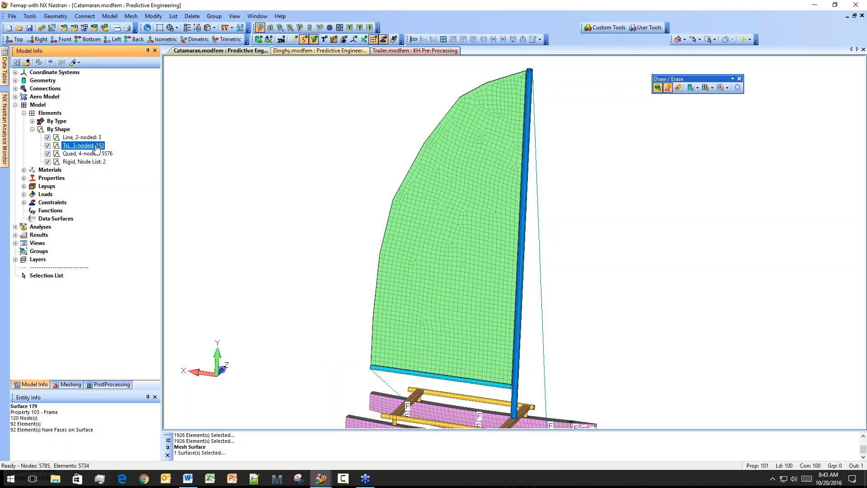
left_click(75, 63)
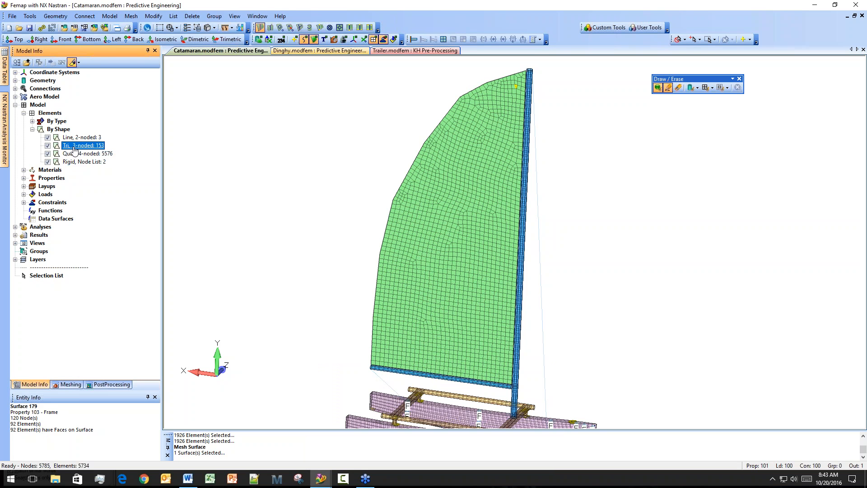
left_click(72, 63)
Examine the new sail mesh up close along the mast, the curved edge and the sail's peak.
middle_click_drag(424, 174, 411, 171)
scroll(441, 283, "up", 5)
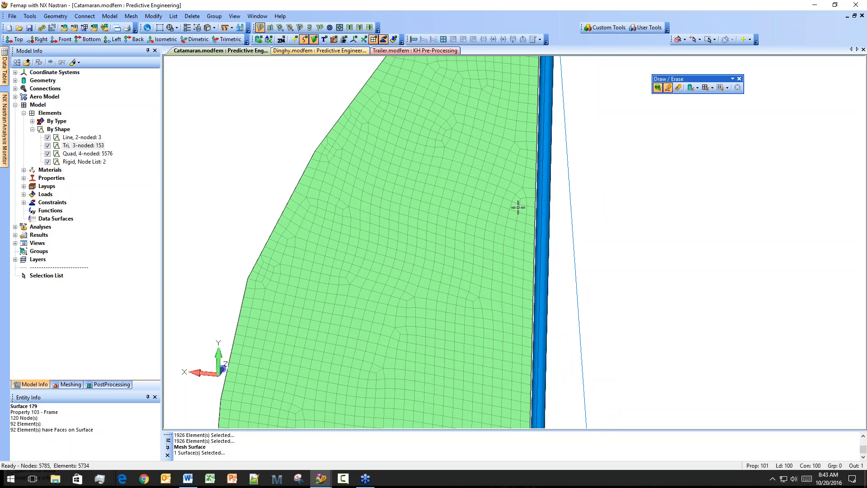
scroll(506, 206, "up", 2)
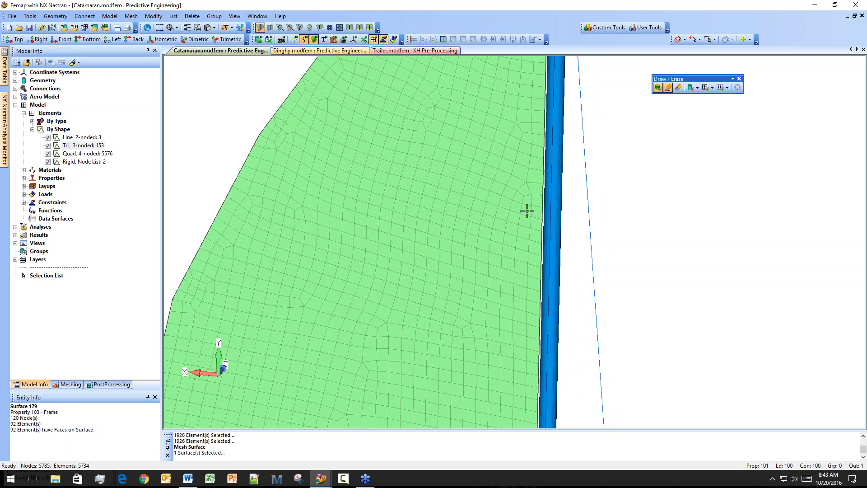
middle_click_drag(472, 199, 473, 249, "ctrl")
middle_click_drag(476, 193, 464, 250, "ctrl")
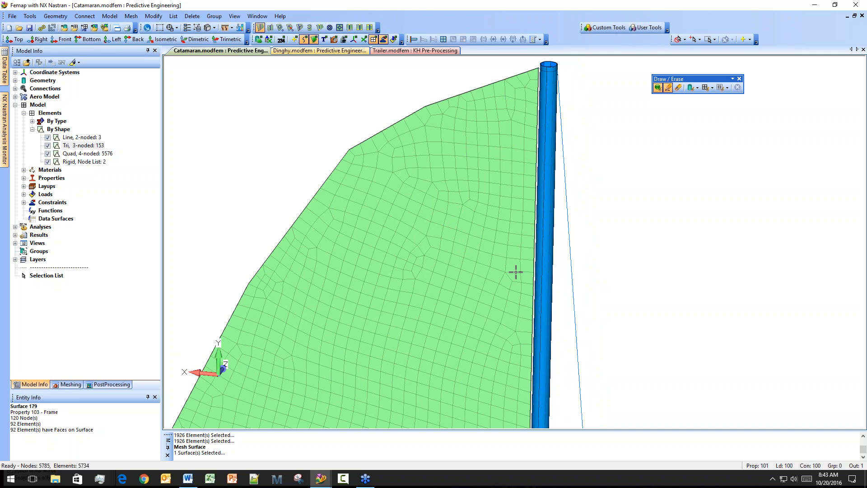
middle_click_drag(499, 289, 488, 144, "shift")
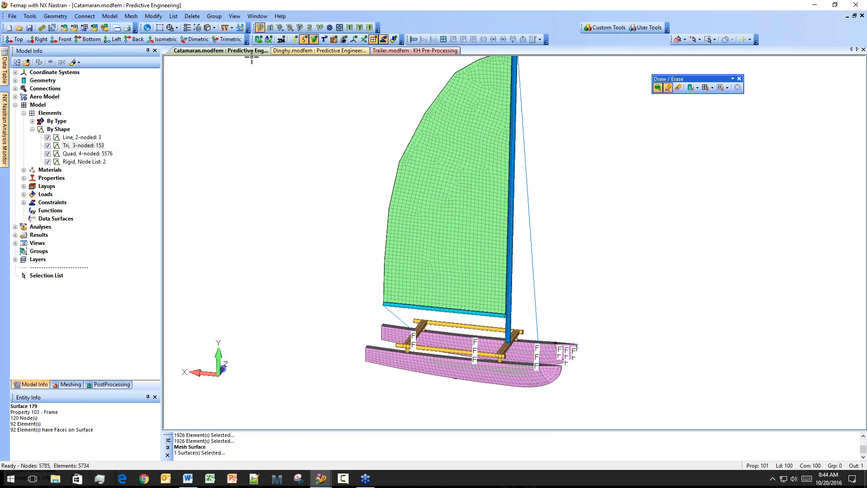
Contour the model by Jacobian element quality and examine the distorted elements in the upper sail.
left_click(240, 28)
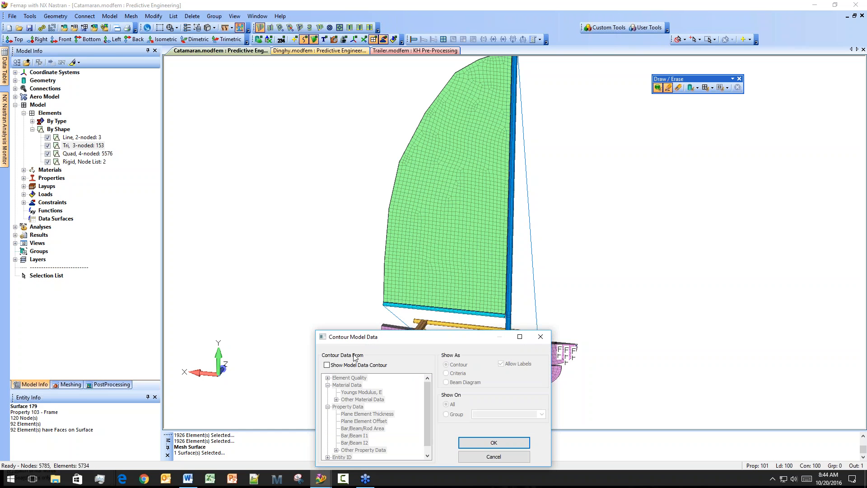
left_click(329, 379)
left_click(357, 443)
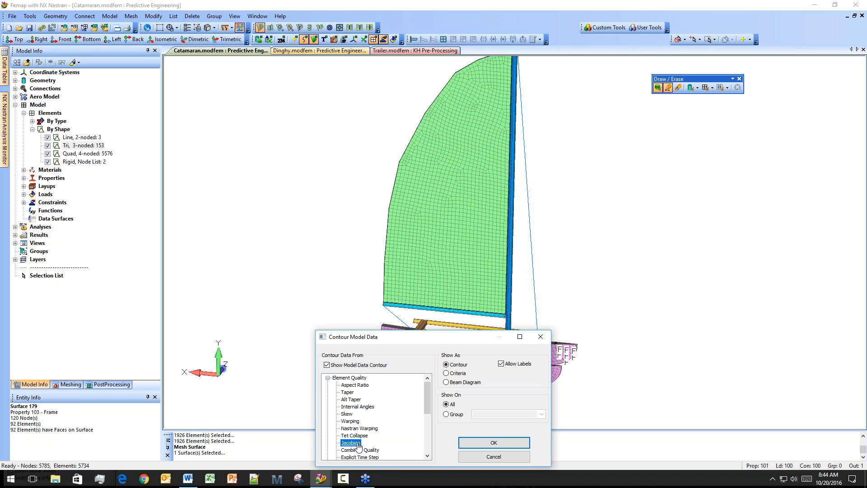
left_click(496, 443)
scroll(466, 132, "up", 10)
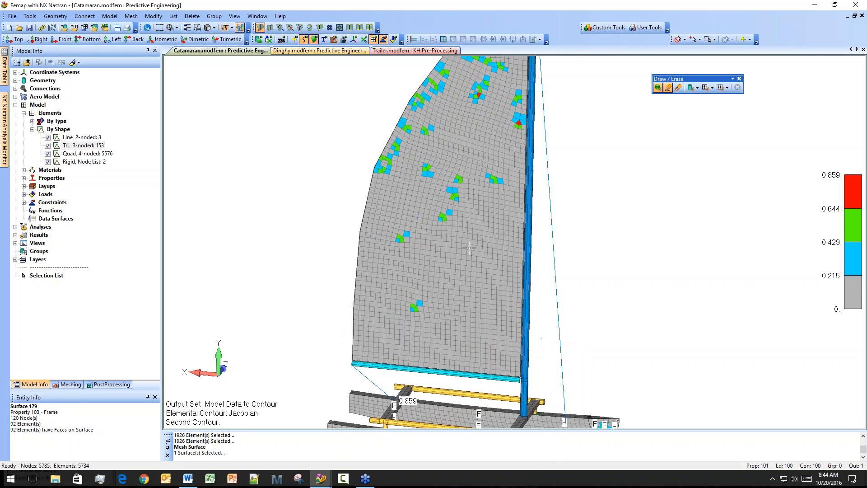
scroll(469, 224, "up", 3)
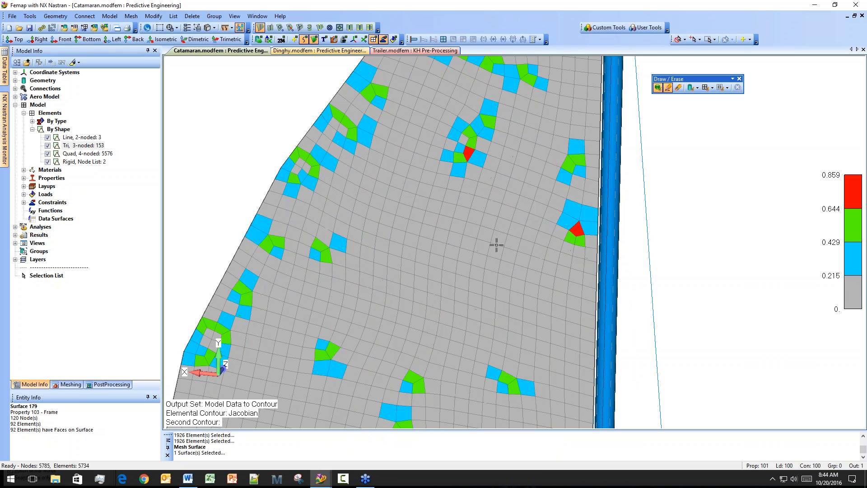
middle_click_drag(574, 233, 552, 339)
middle_click_drag(545, 301, 595, 338)
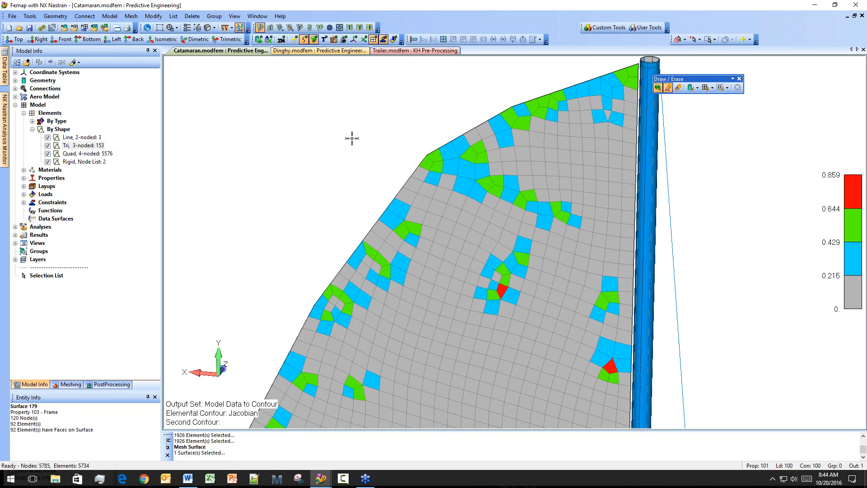
Turn off the model data contour to restore the normal element colours.
left_click(239, 28)
left_click(357, 443)
left_click(349, 365)
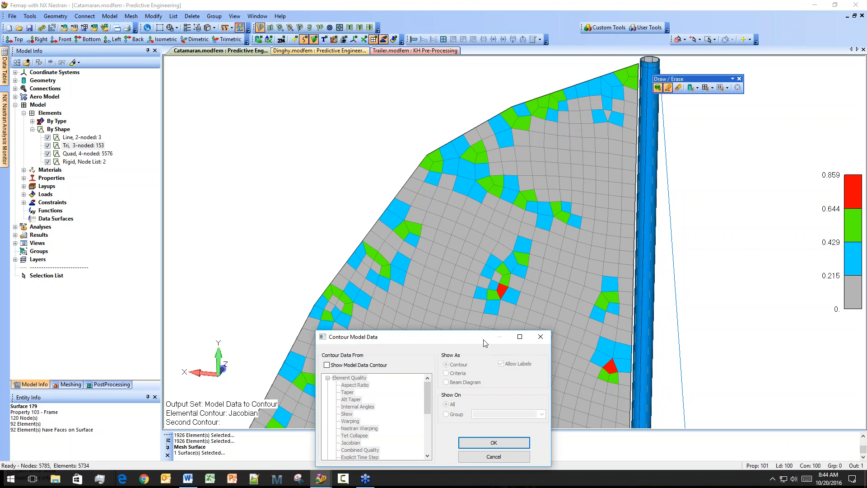
left_click_drag(477, 338, 377, 343)
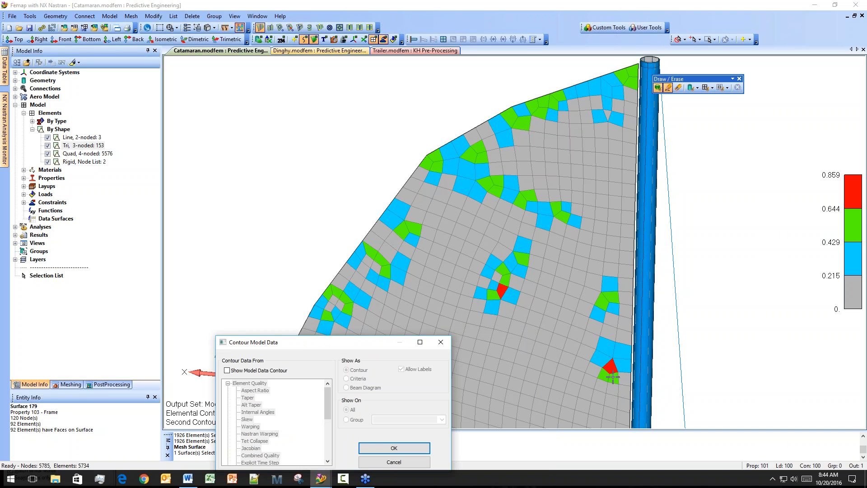
left_click_drag(340, 345, 335, 284)
left_click(392, 389)
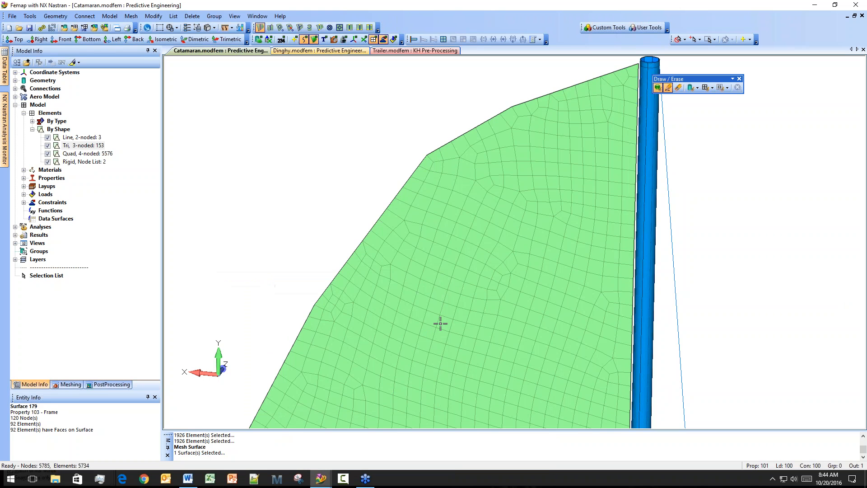
Examine the hull meshes from several angles, ending with a close view of the element pattern at the bow.
scroll(497, 272, "down", 5)
middle_click_drag(548, 217, 535, 161, "ctrl")
middle_click_drag(532, 273, 520, 293, "ctrl")
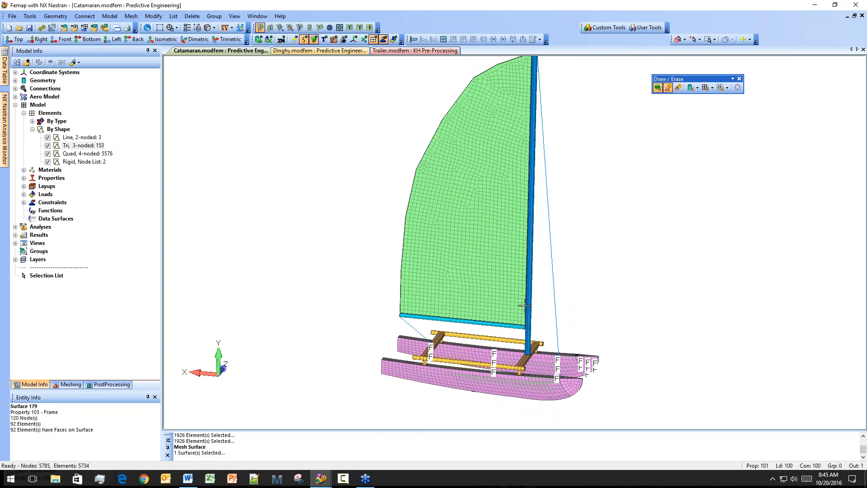
middle_click_drag(558, 397, 589, 407)
middle_click_drag(590, 406, 507, 334, "ctrl")
middle_click_drag(507, 334, 507, 400, "shift")
middle_click_drag(507, 352, 525, 321)
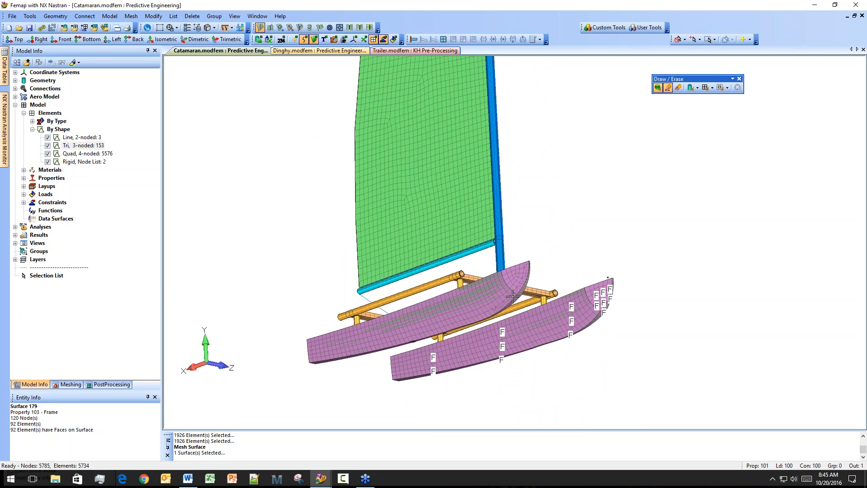
scroll(528, 270, "up", 5)
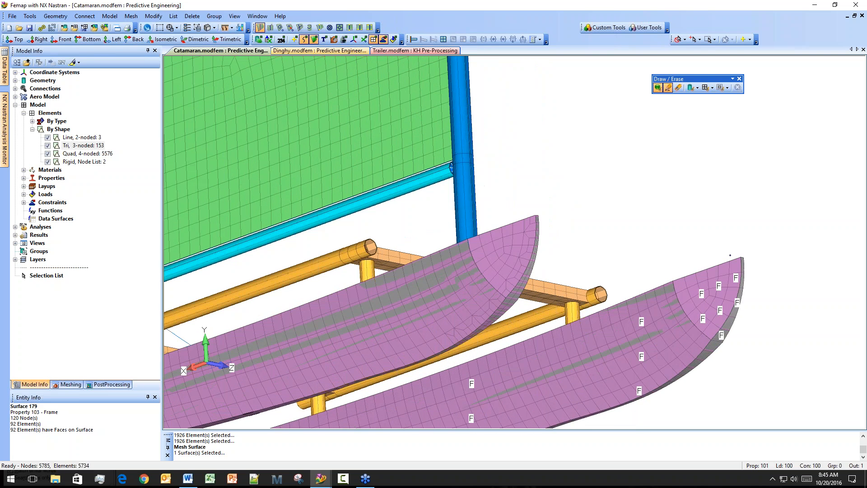
scroll(539, 370, "up", 1)
middle_click_drag(539, 369, 443, 335, "ctrl")
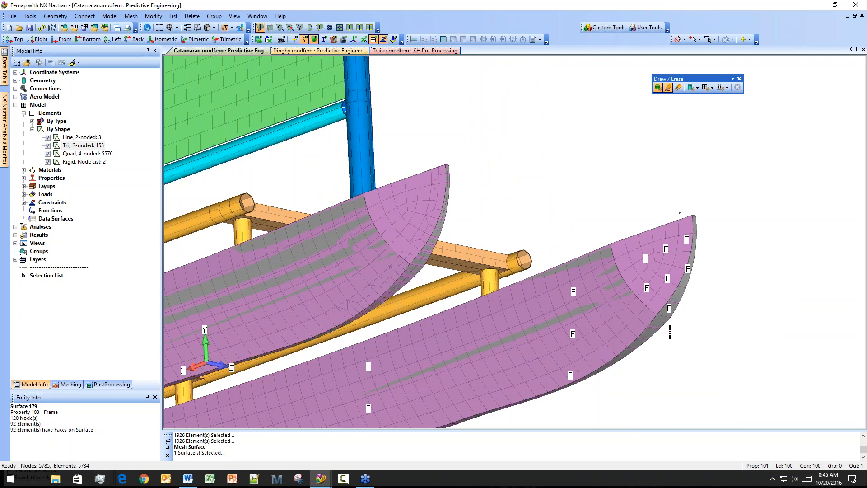
middle_click_drag(699, 242, 549, 210)
scroll(570, 324, "up", 3)
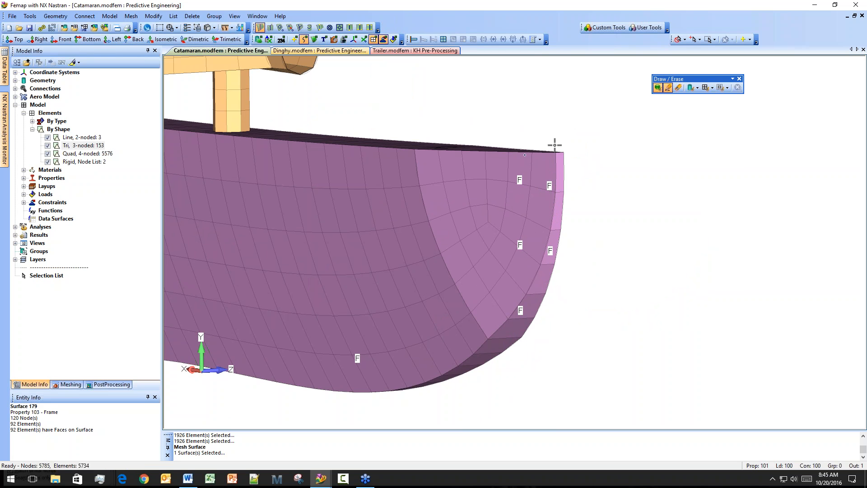
Start Element Refine mesh editing with the 2x2 pattern and mark the elements along the hull's front bow edge.
middle_click_drag(564, 155, 368, 207)
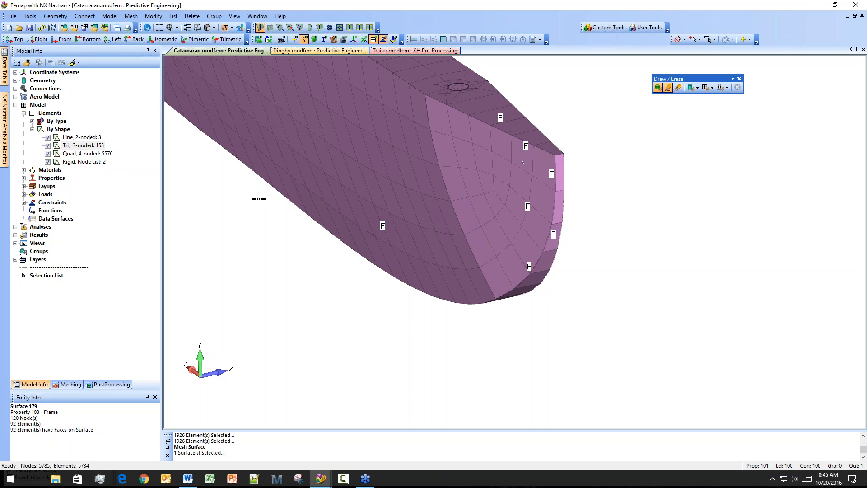
middle_click_drag(517, 257, 578, 149)
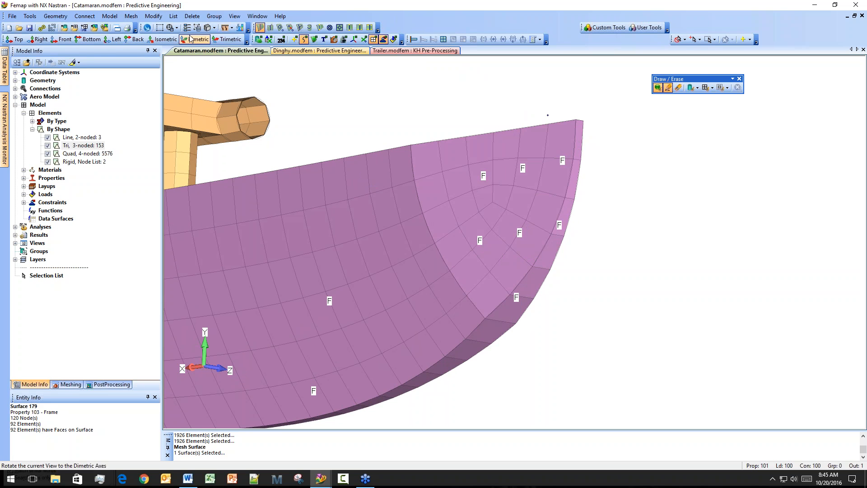
left_click(139, 20)
mouse_move(183, 100)
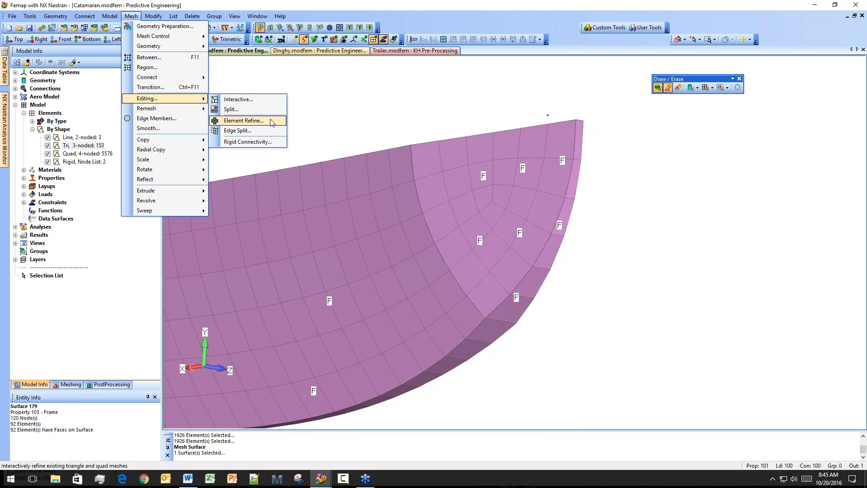
left_click(244, 120)
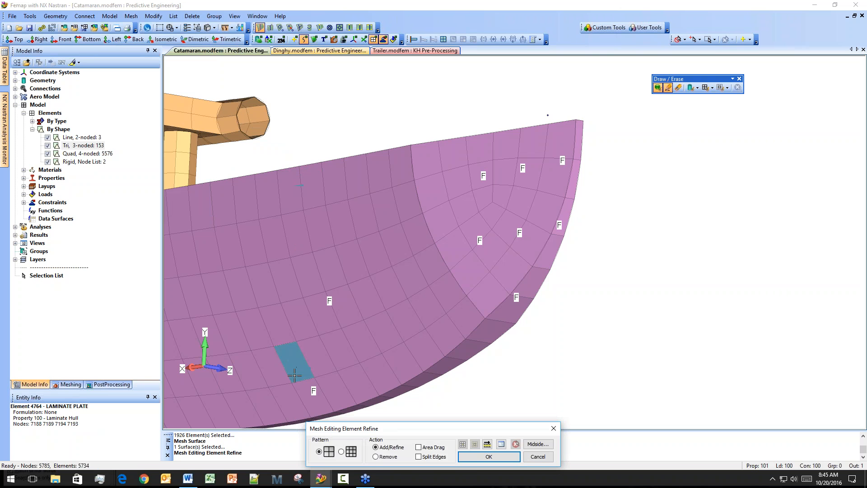
middle_click_drag(571, 210, 515, 233)
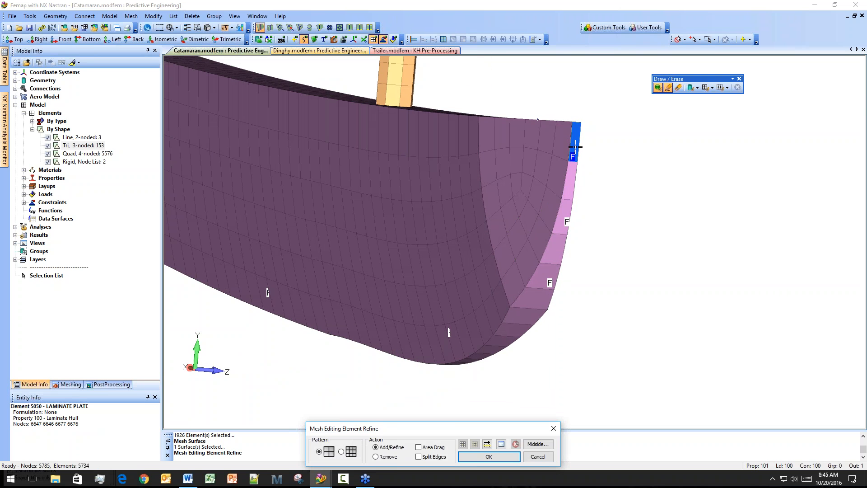
mouse_move(572, 166)
left_mouse_down()
mouse_move(544, 266)
mouse_move(511, 342)
mouse_move(495, 356)
left_mouse_up()
middle_click_drag(492, 315, 507, 304)
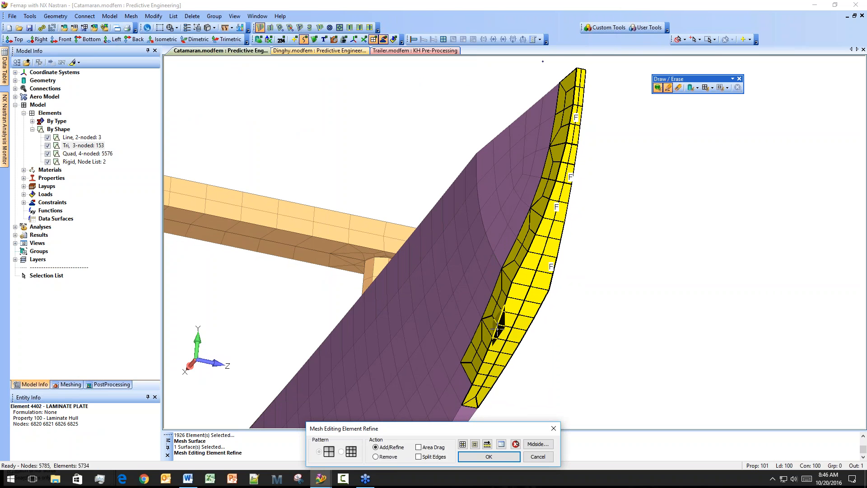
middle_click_drag(497, 337, 497, 306)
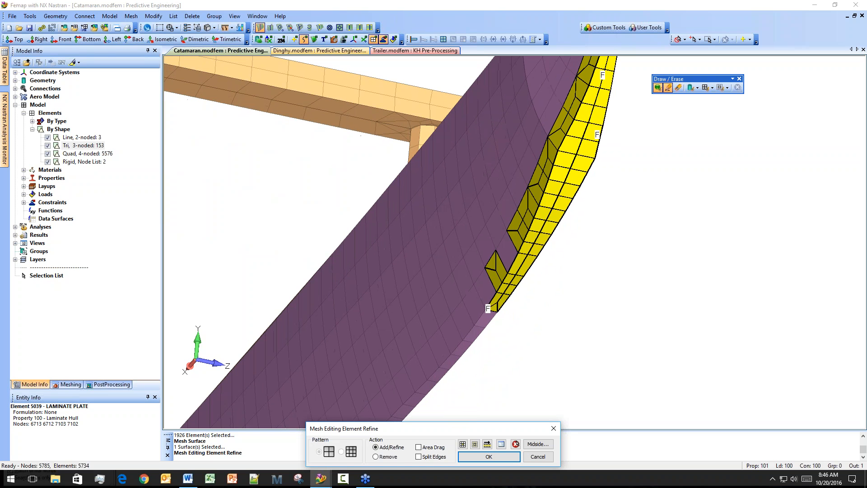
left_click(494, 308)
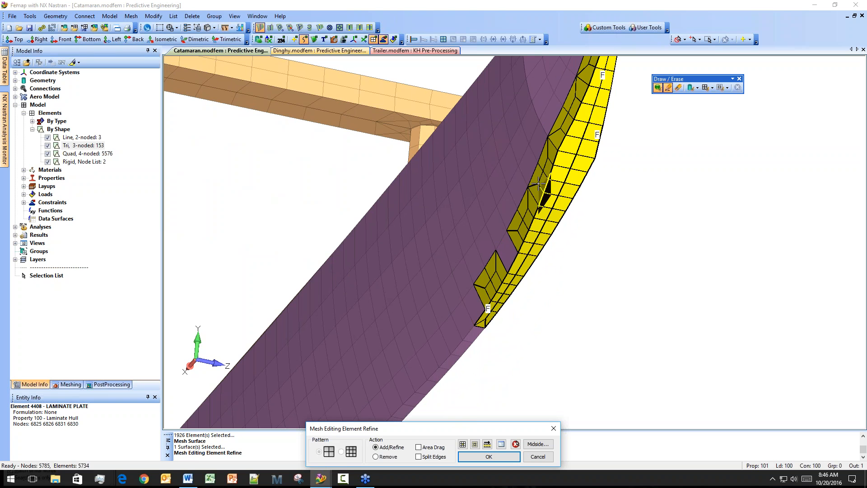
Mark one element on the hull side, and mark a broad patch further aft using Area Drag.
middle_click_drag(546, 180, 489, 252)
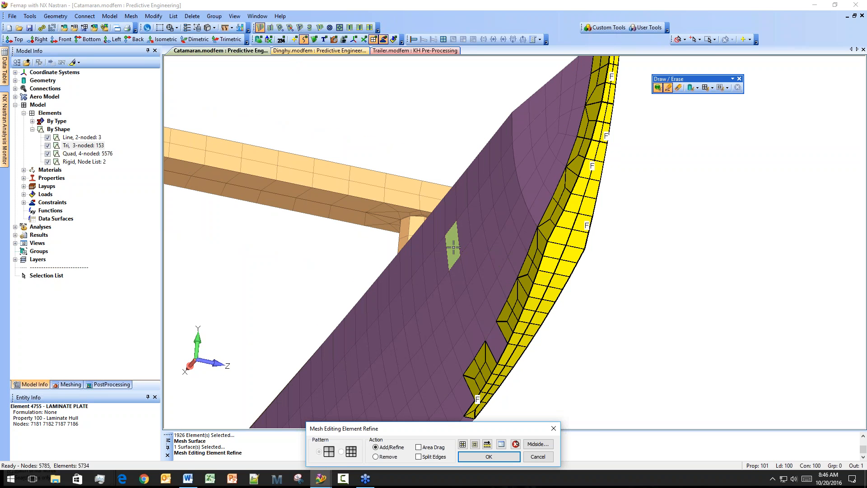
left_click(451, 244)
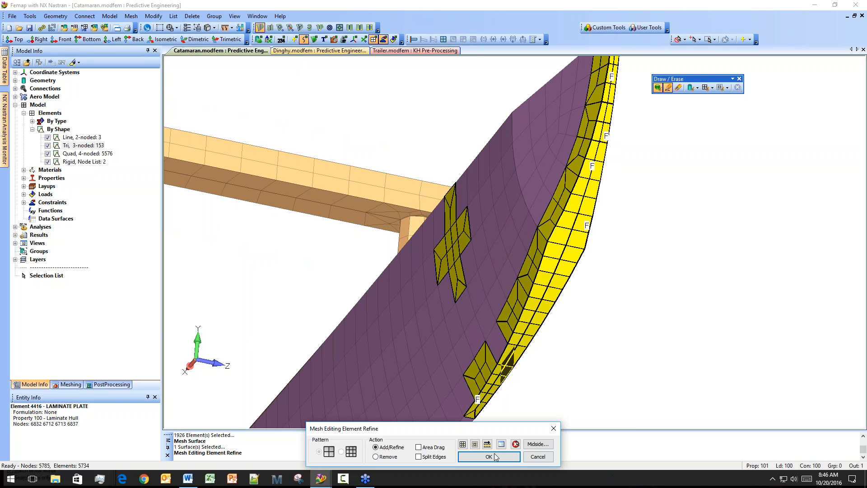
left_click(435, 448)
middle_click_drag(440, 402, 591, 273, "ctrl")
left_click(436, 314)
left_click(459, 316)
left_click_drag(381, 354, 542, 320)
scroll(511, 341, "down", 5)
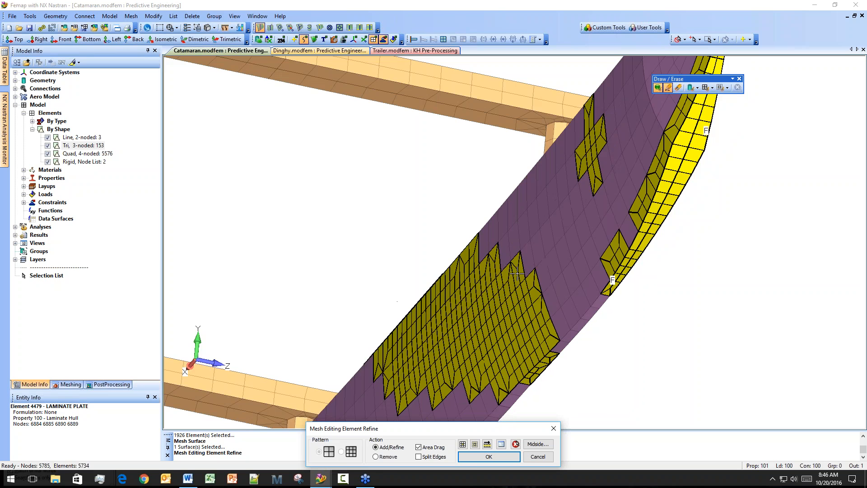
Expand the marked refinement region outward, and shrink it until no elements remain marked.
left_click(462, 444)
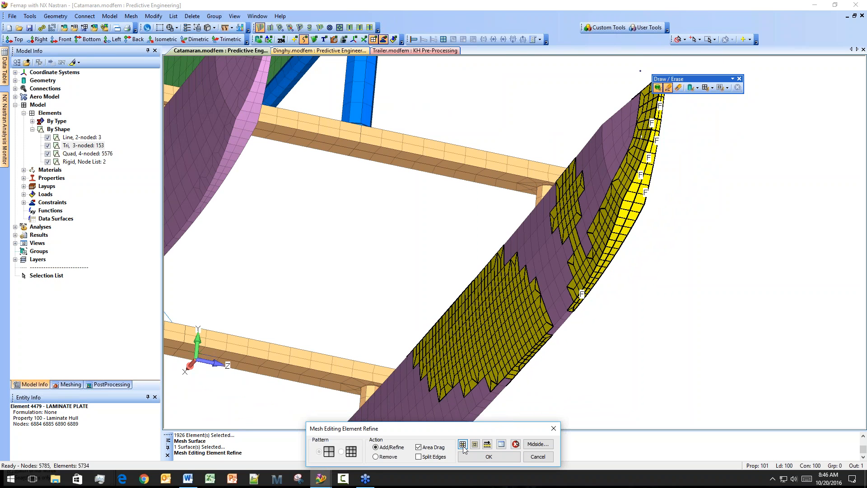
left_click(474, 444)
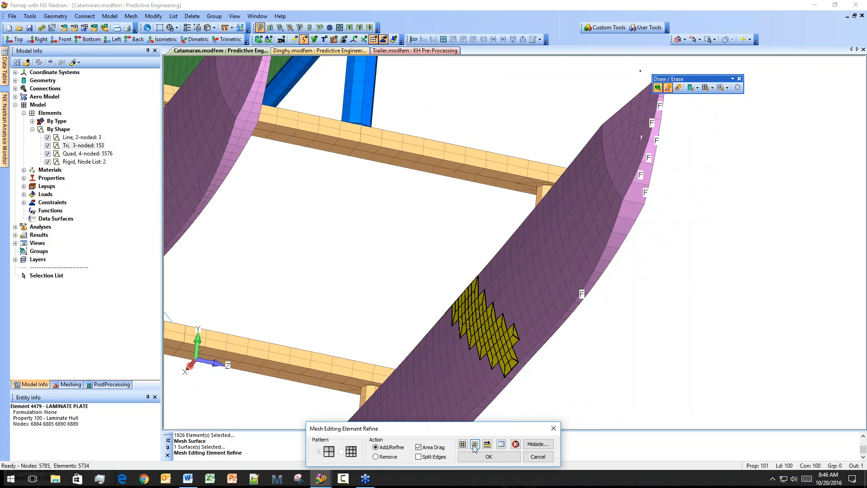
middle_click_drag(588, 274, 576, 321)
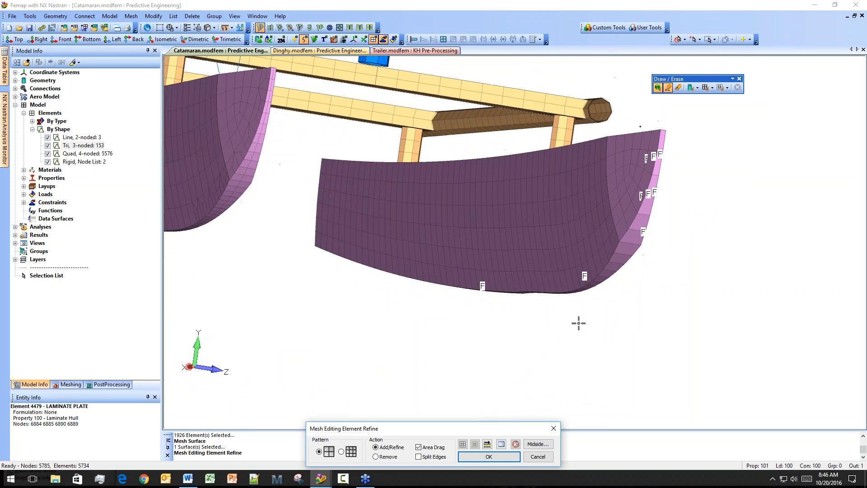
Turn off Area Drag, mark elements along the upper bow edge individually, and reset the marked refinement.
left_click(429, 447)
middle_click_drag(645, 188, 659, 147)
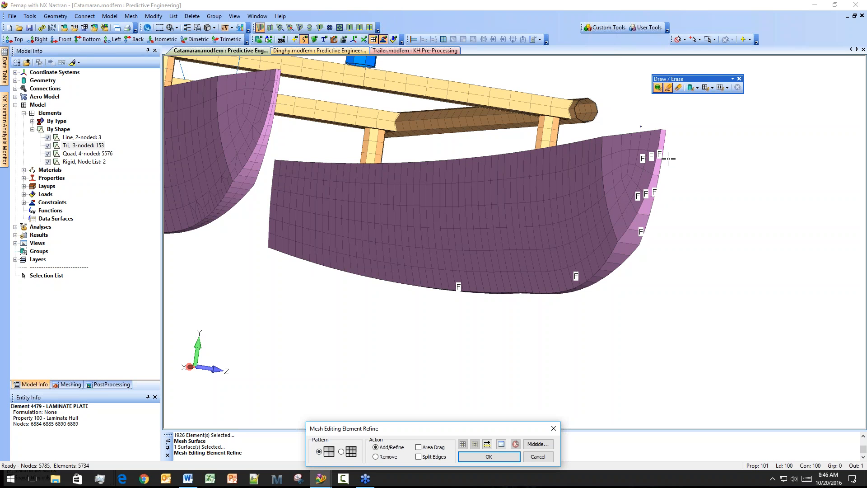
left_click(662, 142)
mouse_move(657, 167)
middle_mouse_down()
mouse_move(665, 150)
mouse_move(663, 158)
middle_mouse_up()
left_click(654, 186)
middle_click_drag(650, 221, 655, 188)
scroll(655, 187, "up", 4)
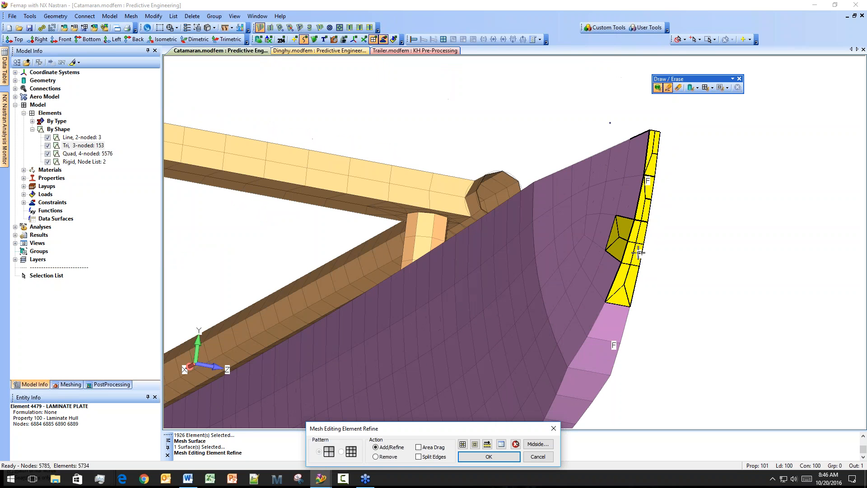
left_click(638, 235)
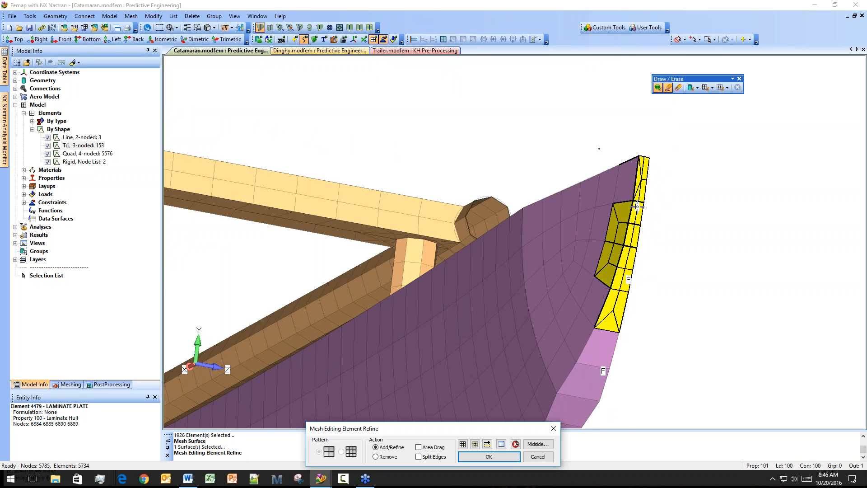
left_click(515, 443)
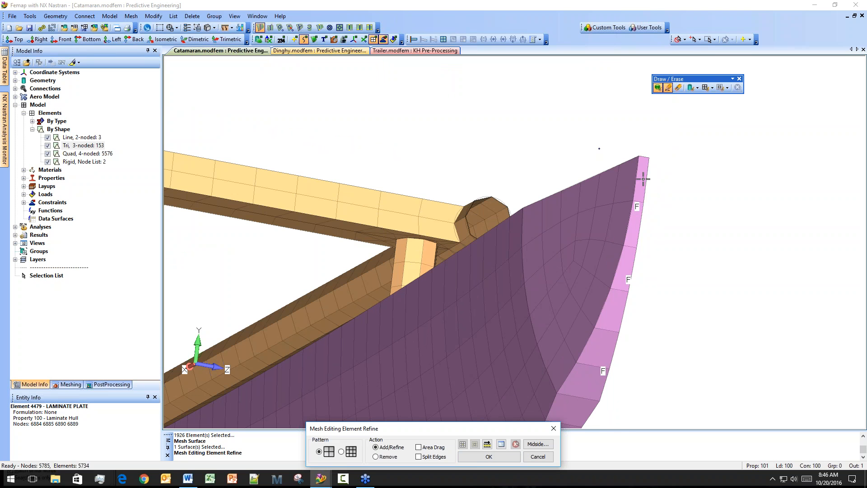
Mark the elements along the bow's front edge for 2x2 refinement, working from the tip down towards the keel.
left_click(622, 271)
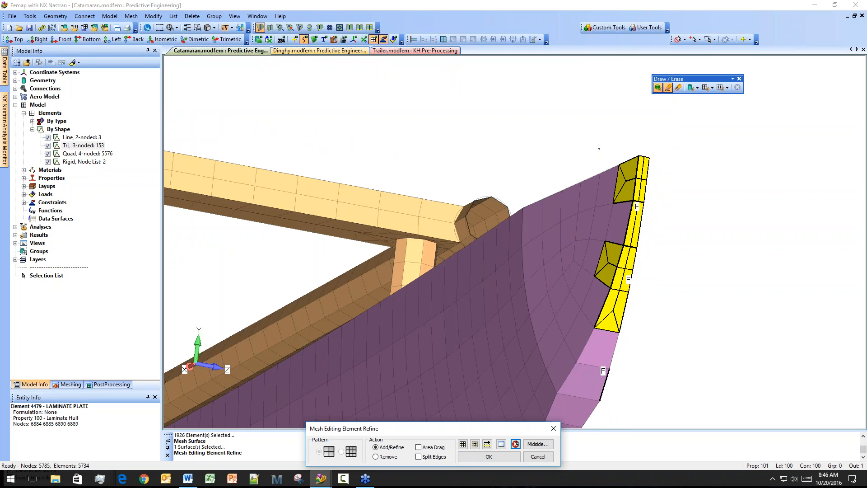
left_click(596, 350)
left_click(571, 404)
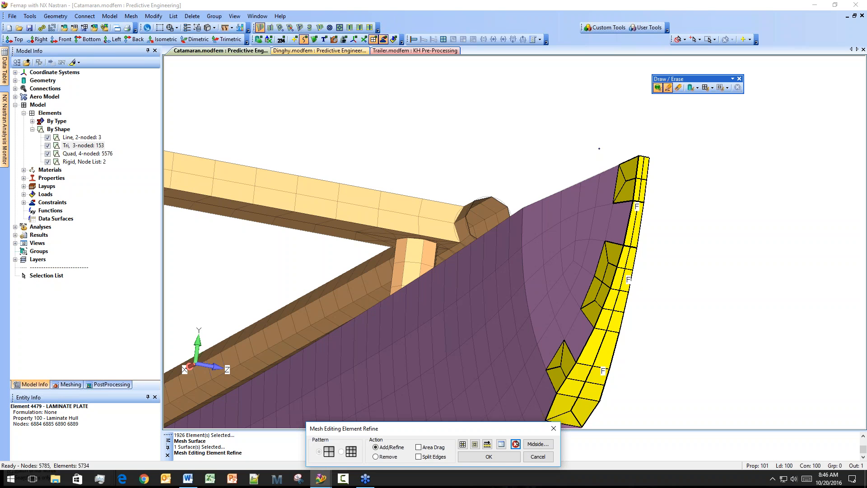
scroll(594, 380, "down", 4)
middle_click_drag(601, 317, 641, 214, "ctrl")
left_click(600, 312)
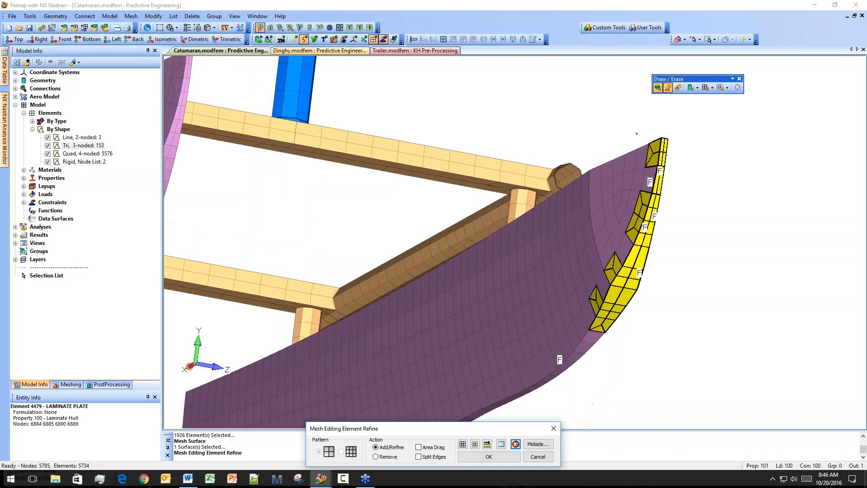
Extend the refinement further along the keel, expand the marked region outward, and apply it to the hull mesh.
left_click(591, 340)
left_click(608, 294)
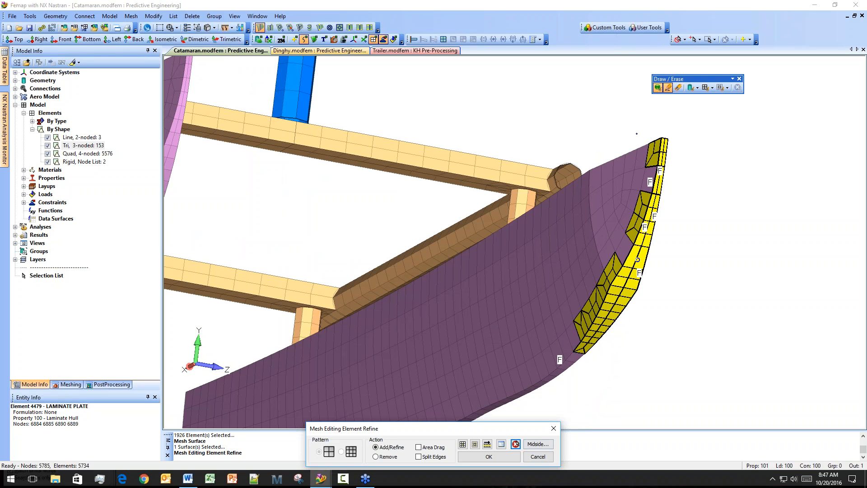
middle_click_drag(644, 219, 614, 283)
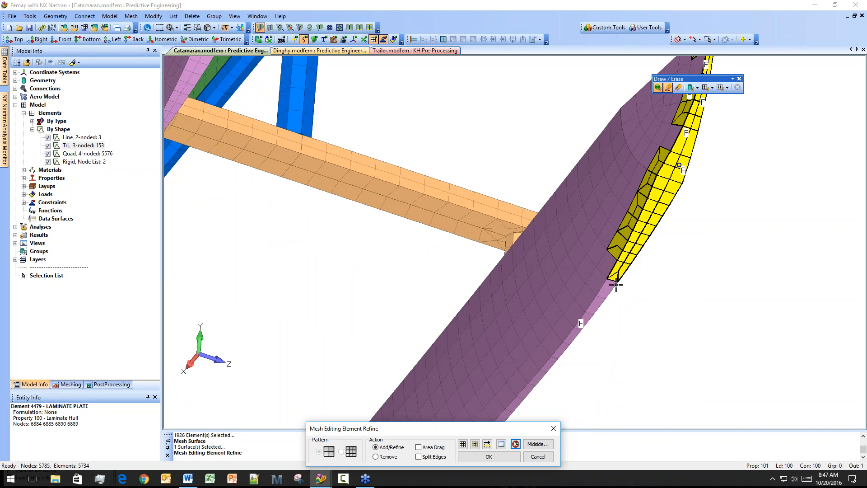
left_click(608, 288)
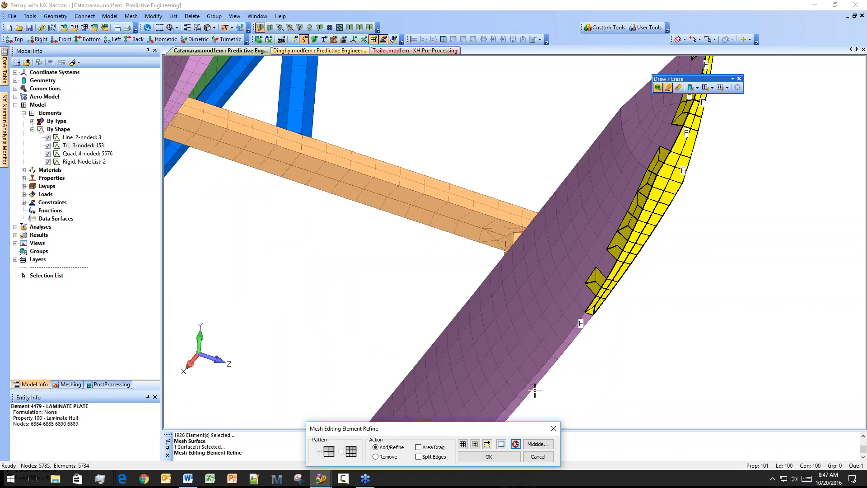
left_click(463, 445)
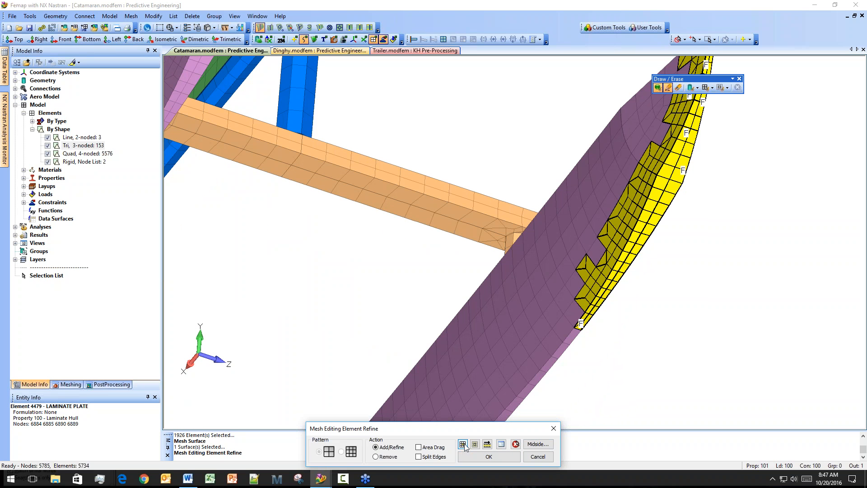
left_click(504, 456)
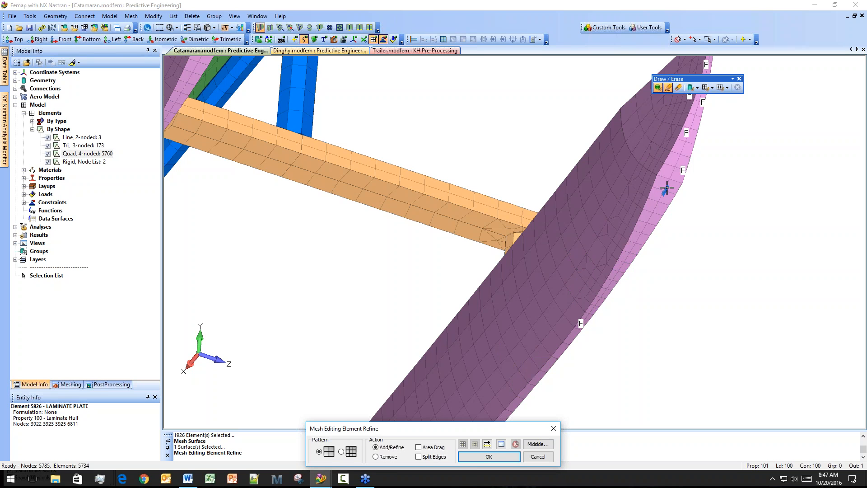
Try the 3x3 refinement pattern on two pairs of elements on the hull side, and discard it.
middle_click_drag(663, 205, 621, 215)
middle_click_drag(540, 225, 581, 160)
scroll(531, 238, "up", 3)
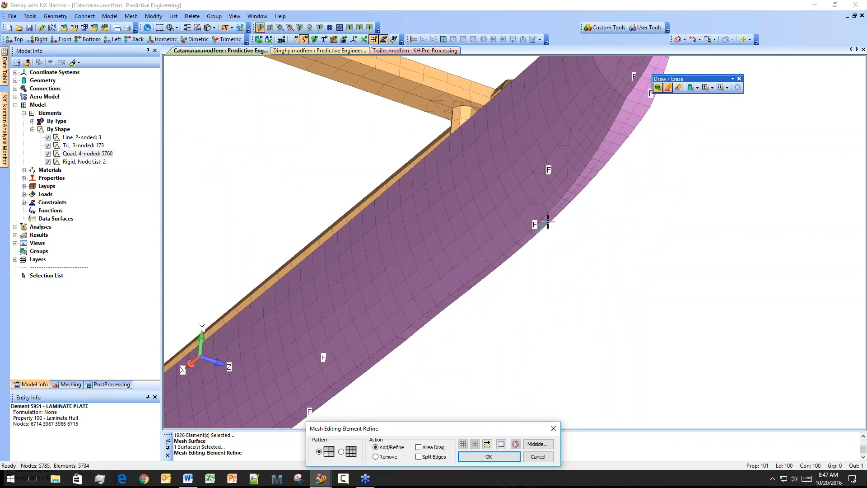
scroll(598, 163, "down", 4)
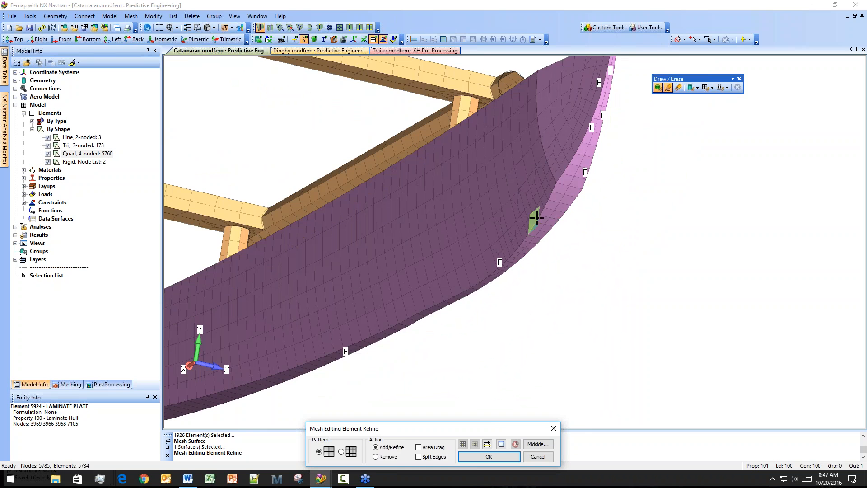
left_click(350, 455)
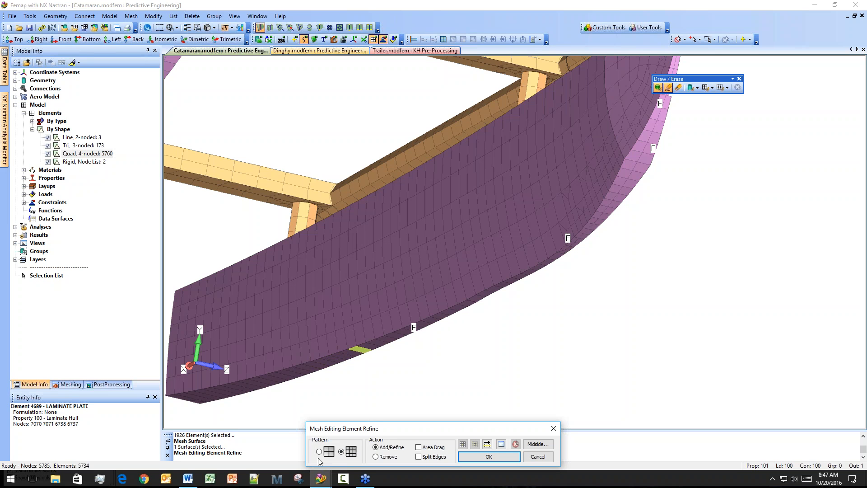
left_click(396, 246)
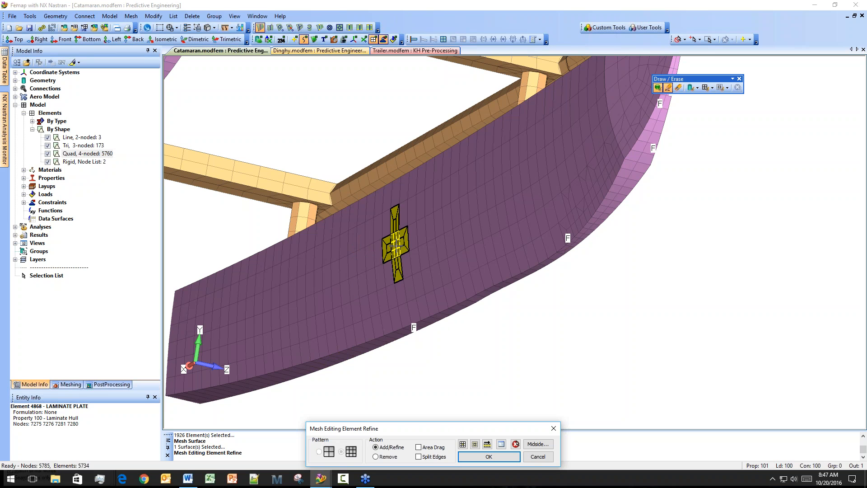
left_click(404, 241)
left_click(502, 216)
left_click(481, 202)
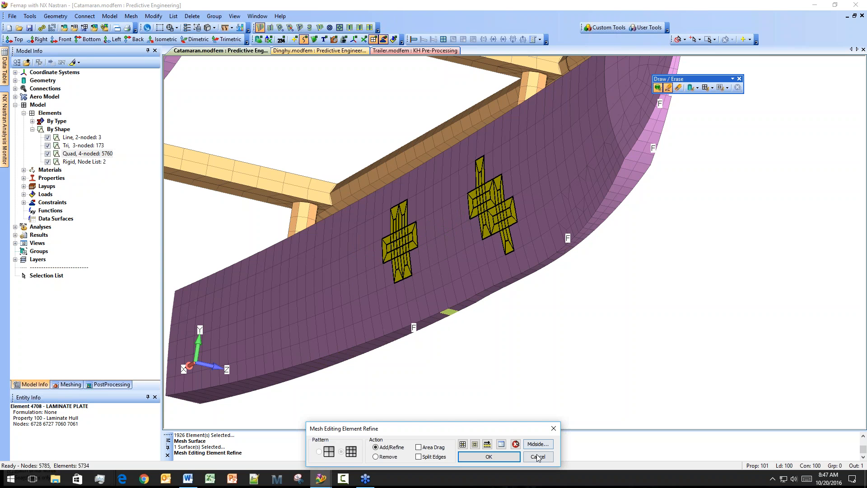
left_click(517, 444)
left_click(535, 455)
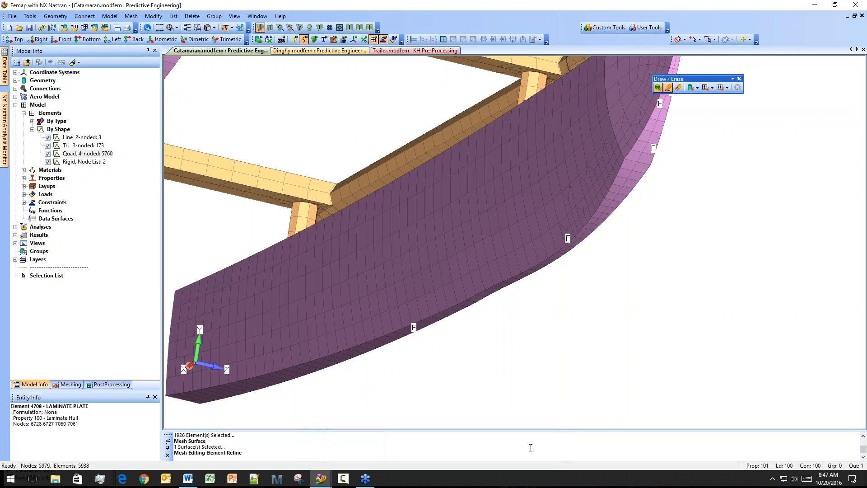
Examine the whole catamaran model from the hulls up to the peak of the sail.
middle_click_drag(621, 179, 583, 337)
scroll(560, 318, "down", 6)
middle_click_drag(432, 257, 525, 286)
scroll(525, 286, "down", 1)
scroll(529, 240, "down", 4)
middle_click_drag(530, 240, 532, 295, "ctrl")
scroll(532, 295, "down", 1)
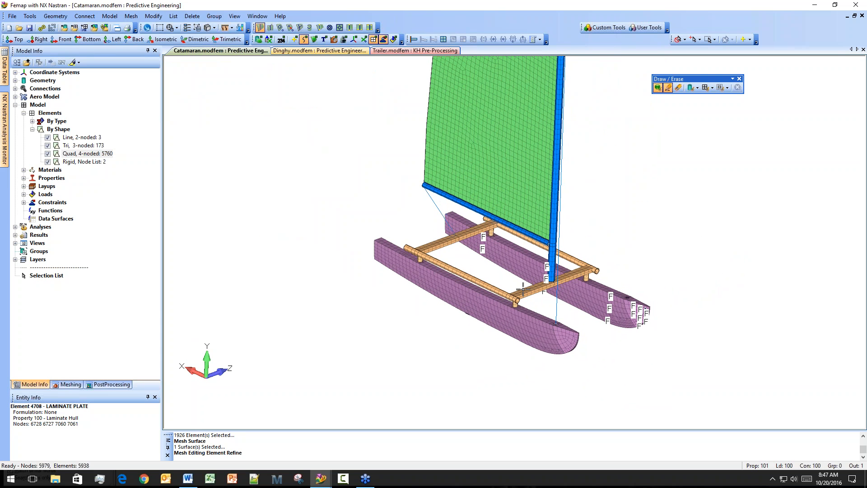
scroll(484, 91, "down", 3)
middle_click_drag(490, 85, 454, 215, "ctrl")
scroll(453, 215, "down", 2)
scroll(453, 215, "down", 1)
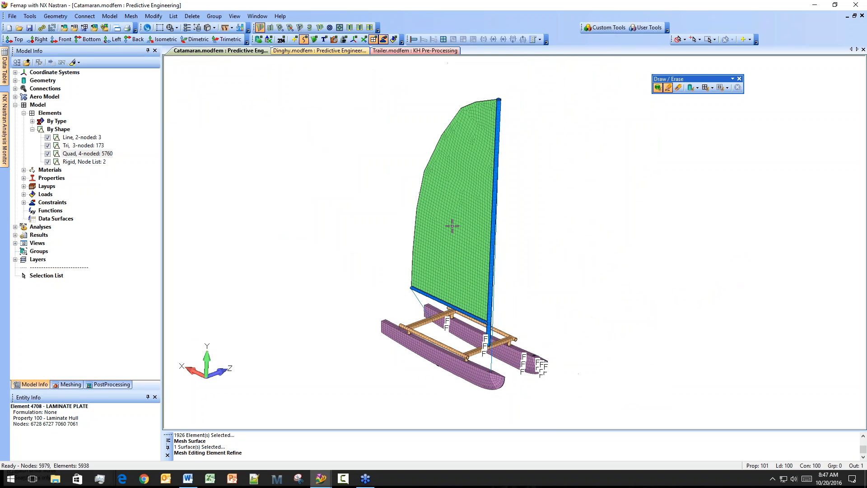
Switch to the Dinghy.modfem model.
left_click(321, 51)
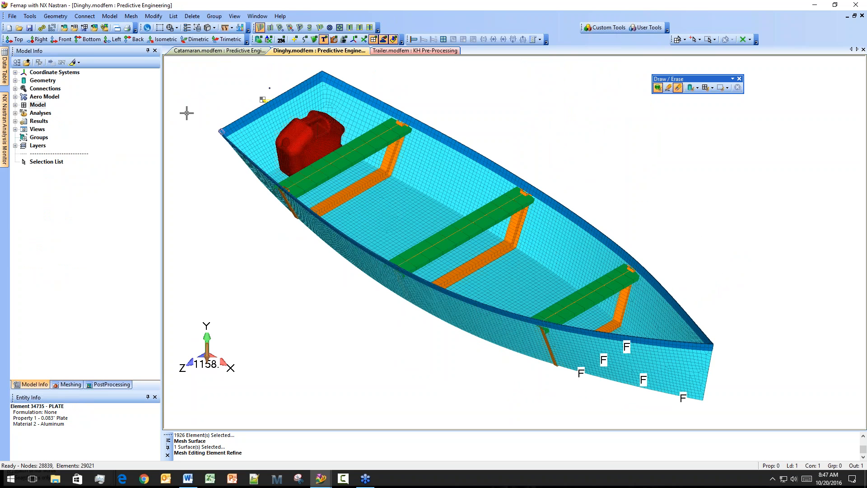
Compare the dinghy with the element thickness and cross-section display turned off and back on.
left_click(215, 28)
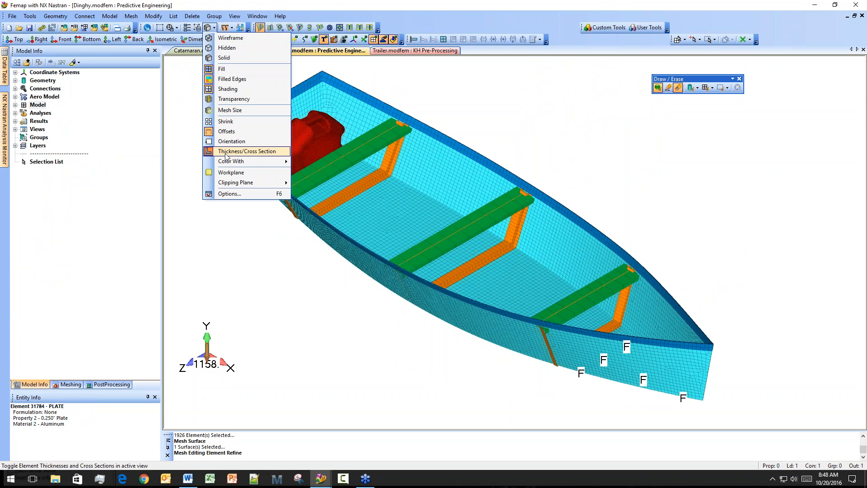
left_click(226, 153)
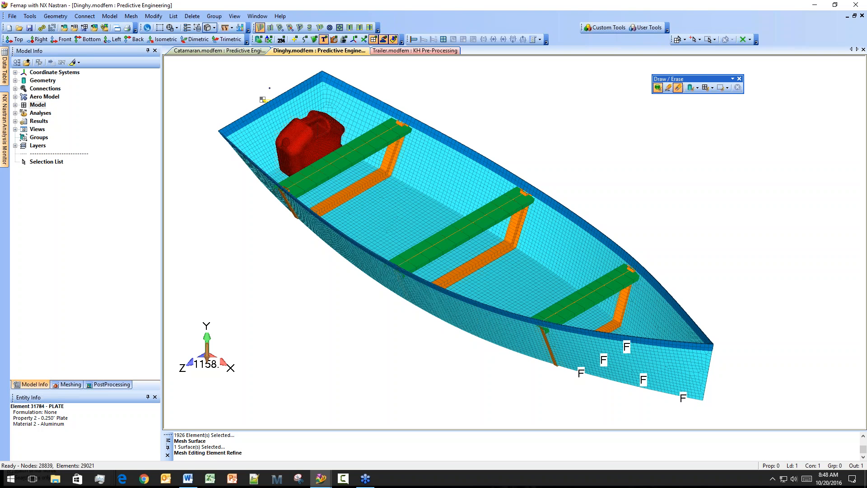
left_click(215, 28)
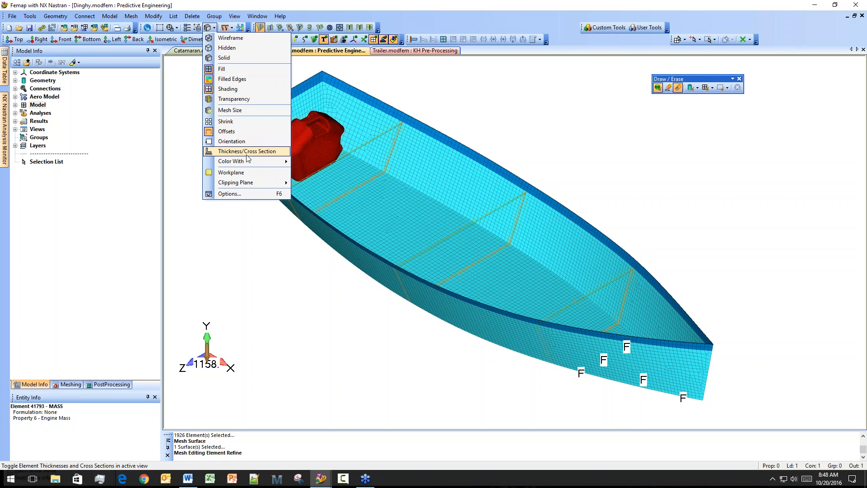
left_click(246, 153)
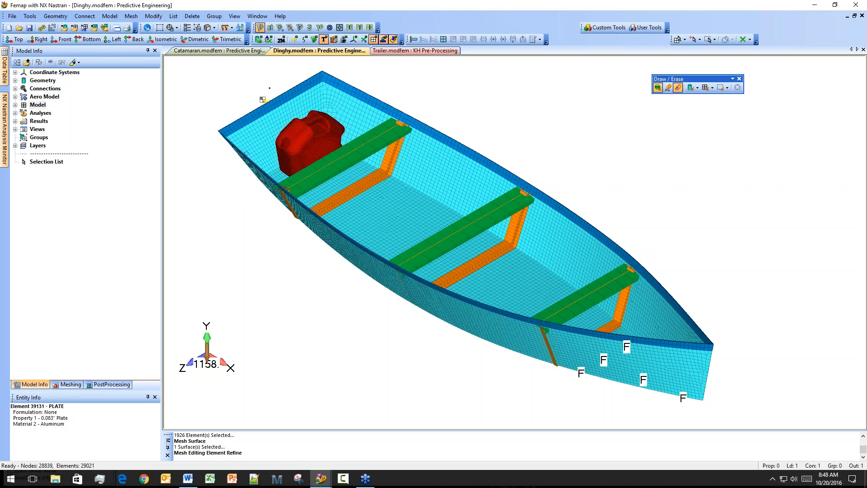
Open the Hollow Hats beam property for editing and enable shape changes in its cross-section definition.
left_click(16, 105)
left_click(24, 129)
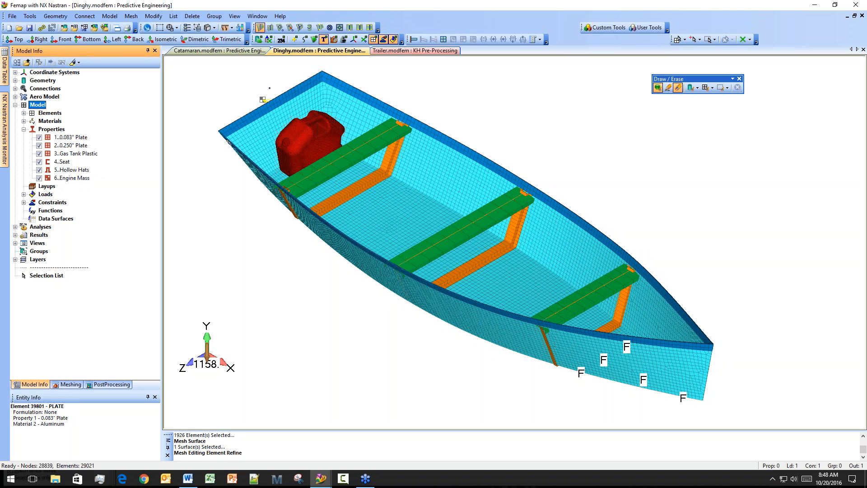
right_click(63, 163)
key("Escape")
left_click(69, 169)
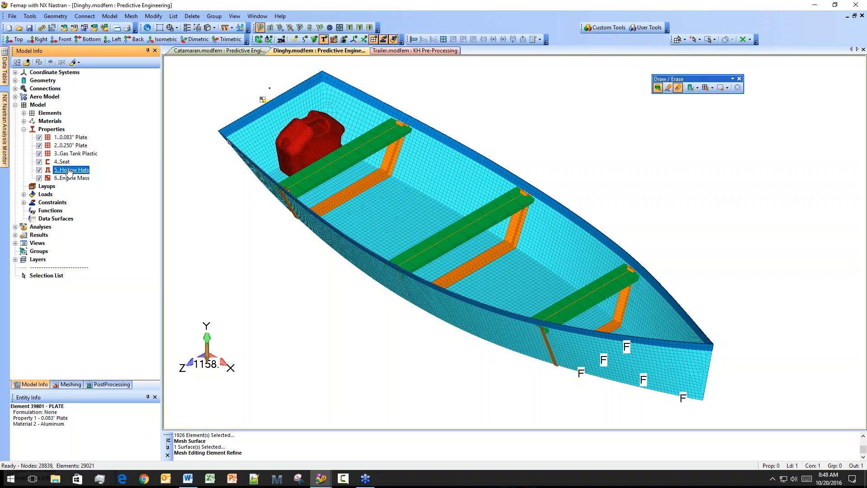
right_click(69, 169)
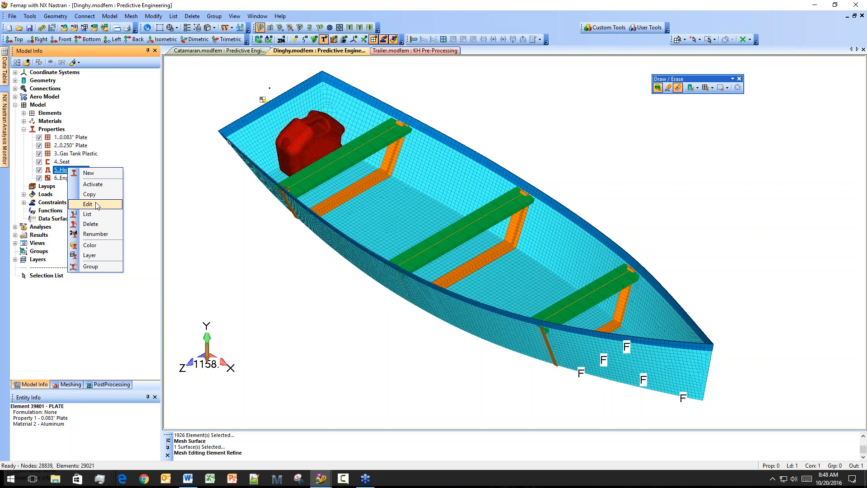
left_click(88, 204)
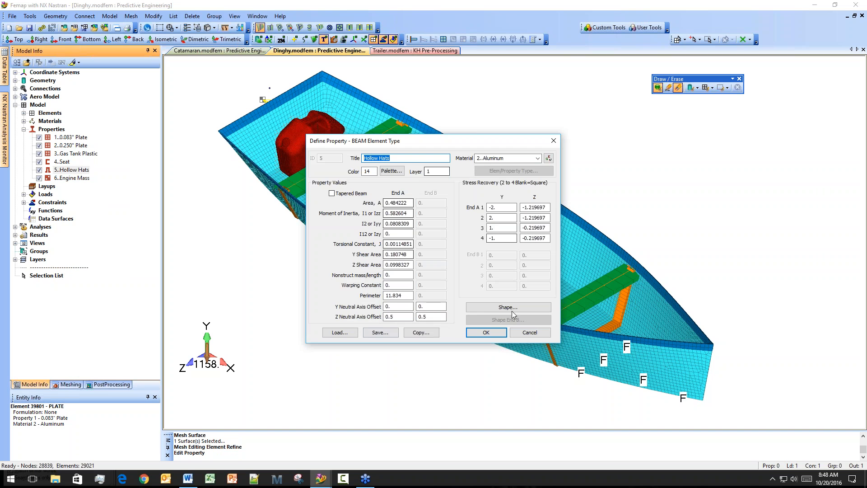
left_click(482, 310)
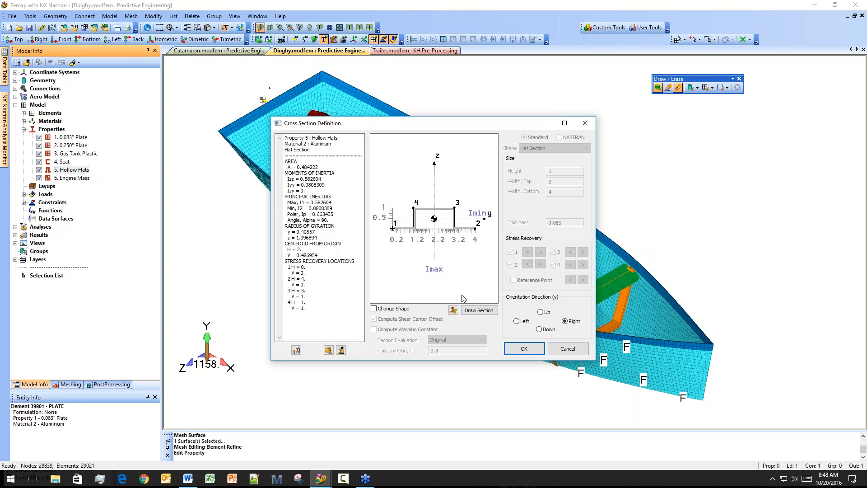
left_click(392, 308)
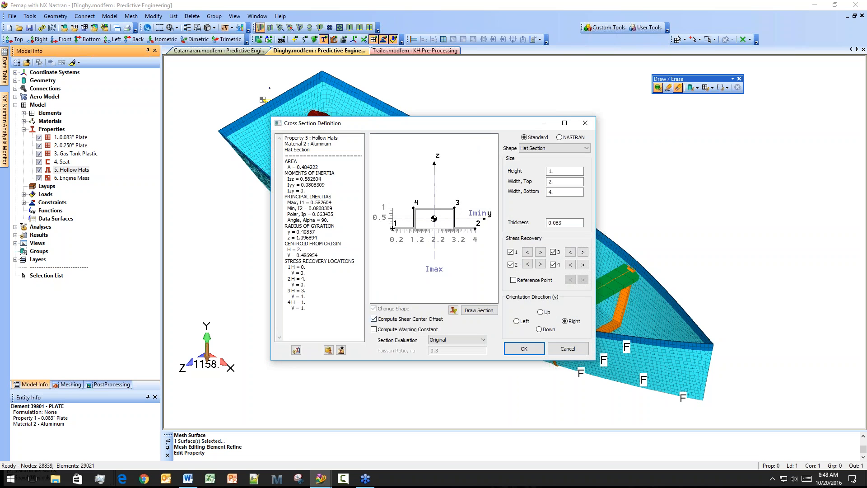
Try a wider top and a height of 1.5 on the hat section, and restore top width 2 and height 1.
left_click(564, 171)
left_click(566, 181)
left_click(478, 310)
left_click(572, 222)
key("shift+Tab")
key("shift+Tab")
type("2")
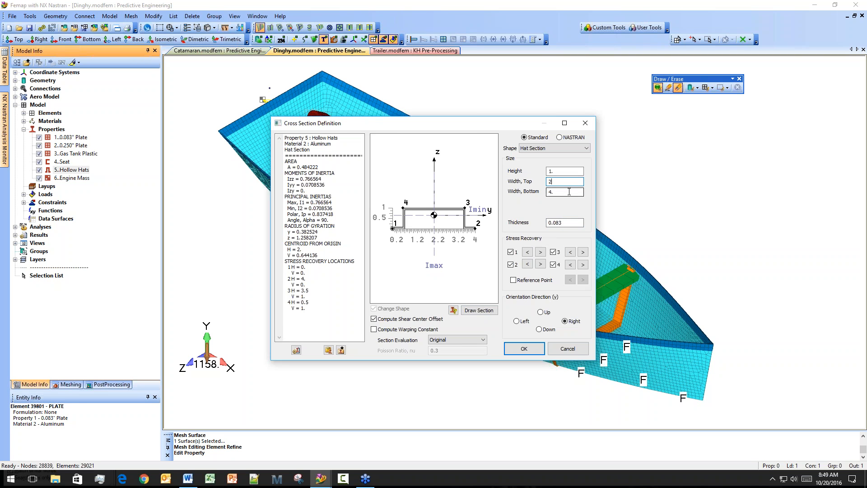
key("Tab")
key("shift+Tab")
key("shift+Tab")
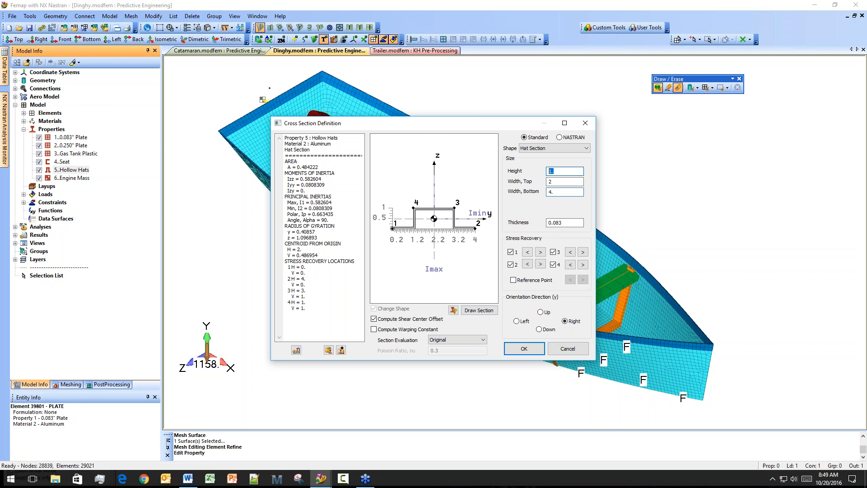
type("1.5")
key("BackSpace")
key("BackSpace")
left_click(563, 181)
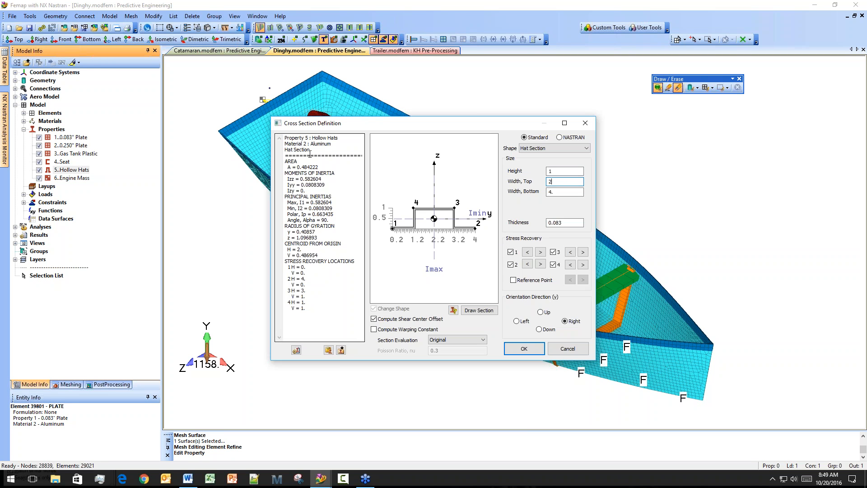
Review how the section property listing can be copied and the section picture saved, without copying or saving anything.
key("ctrl+a")
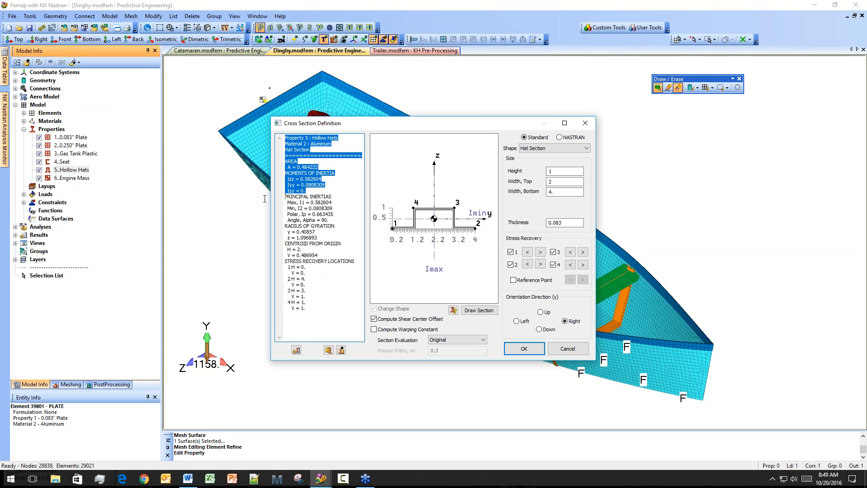
right_click(307, 267)
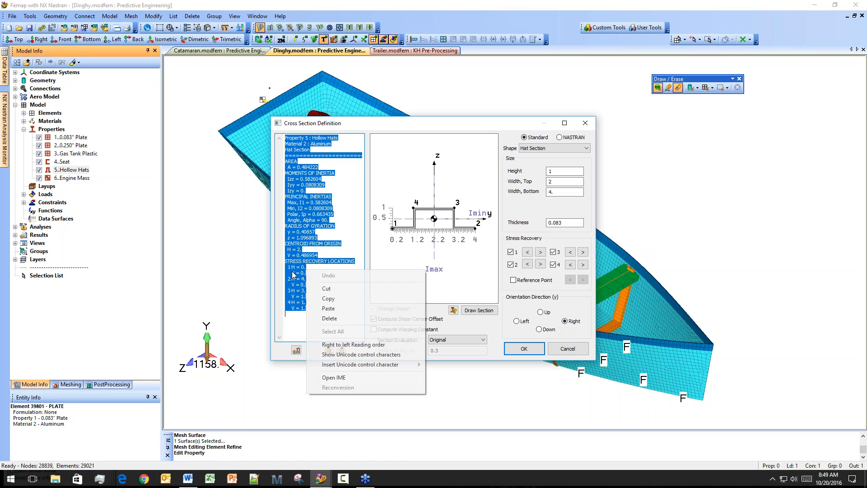
left_click(329, 217)
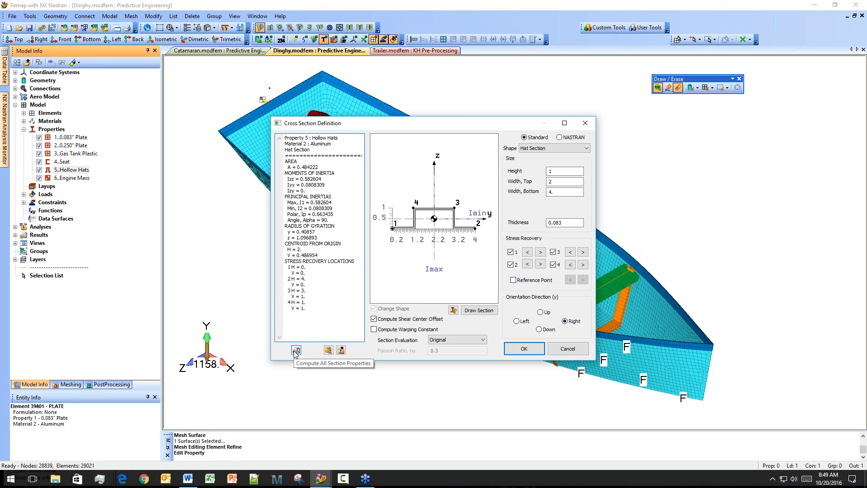
left_click(341, 350)
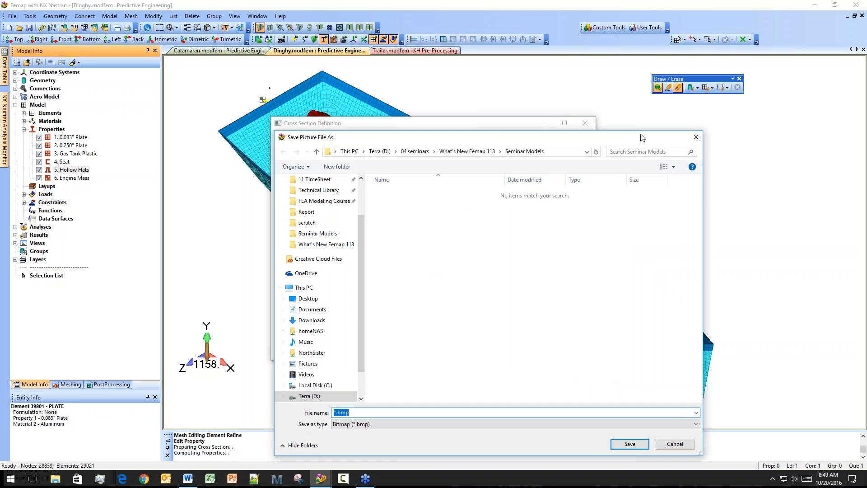
left_click(695, 137)
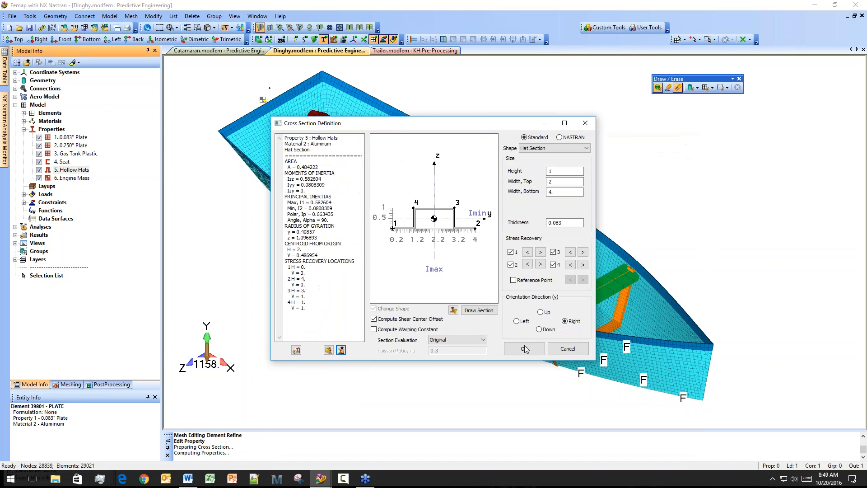
Accept the hat section and the Hollow Hats property, and inspect the hat beams on the dinghy.
left_click(524, 349)
left_click(502, 334)
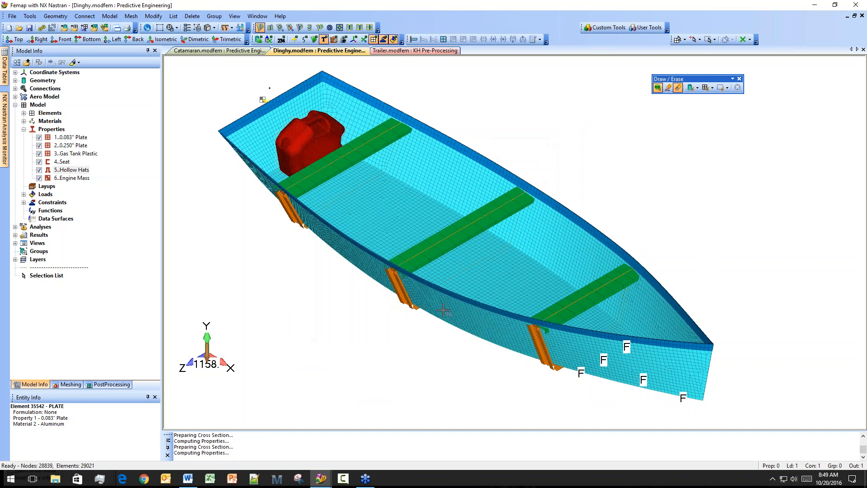
middle_click_drag(442, 296, 423, 289)
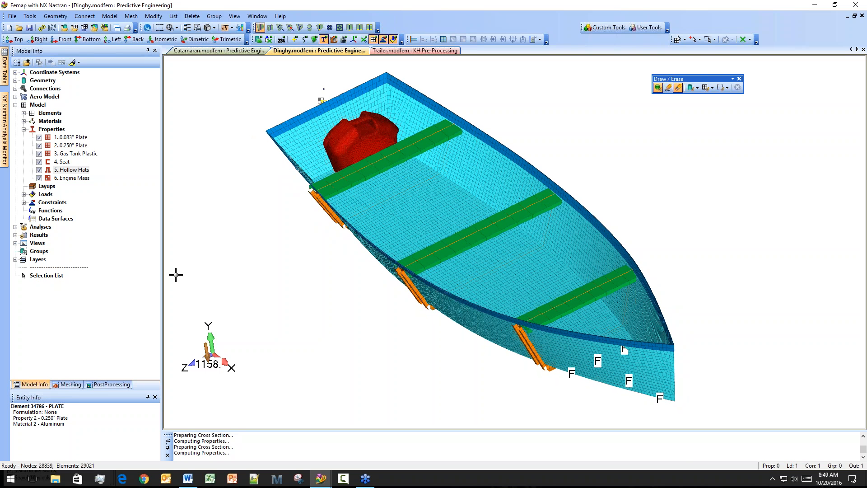
Set the Hollow Hats property's Z neutral axis offset to 0.5 at both ends.
right_click(71, 171)
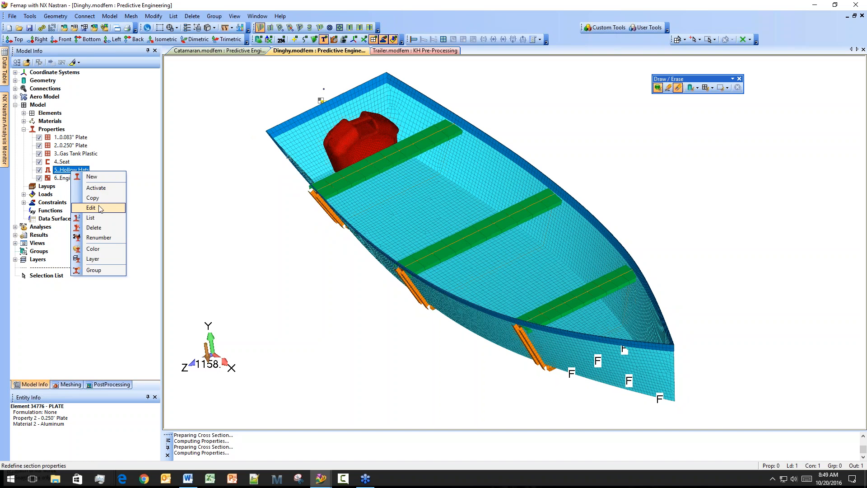
left_click(91, 207)
left_click_drag(412, 316, 336, 314)
left_click_drag(392, 141, 643, 162)
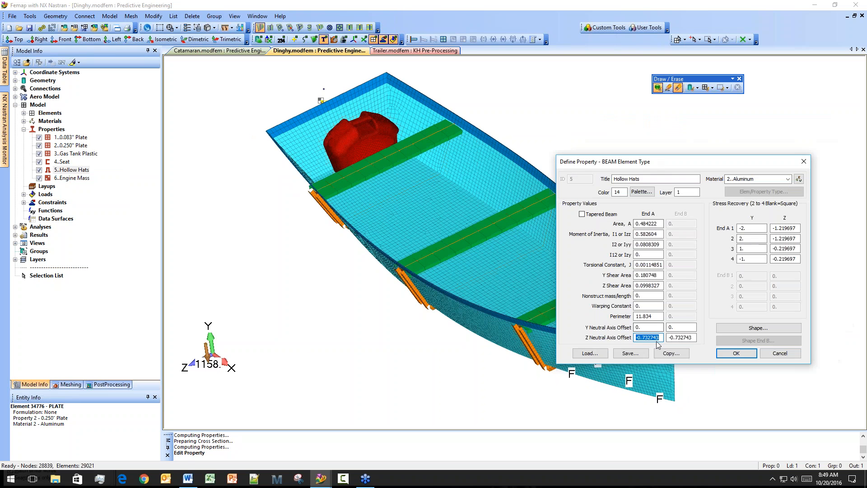
type(".5")
key("Tab")
type(".5")
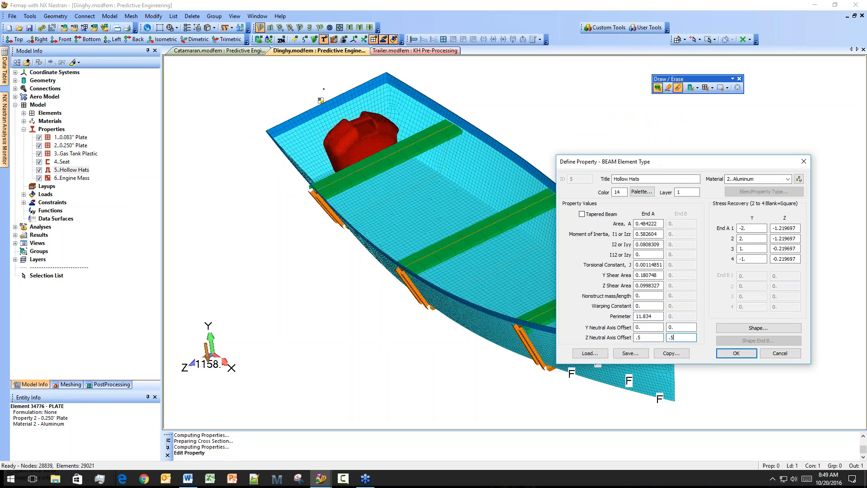
left_click(730, 353)
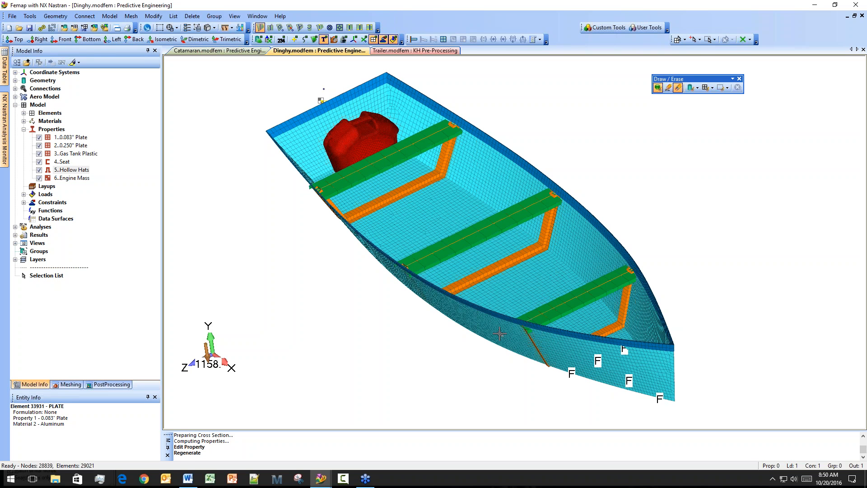
Check the dinghy model for available results data, and list its analyses and results in the model tree.
middle_click_drag(499, 326, 518, 299)
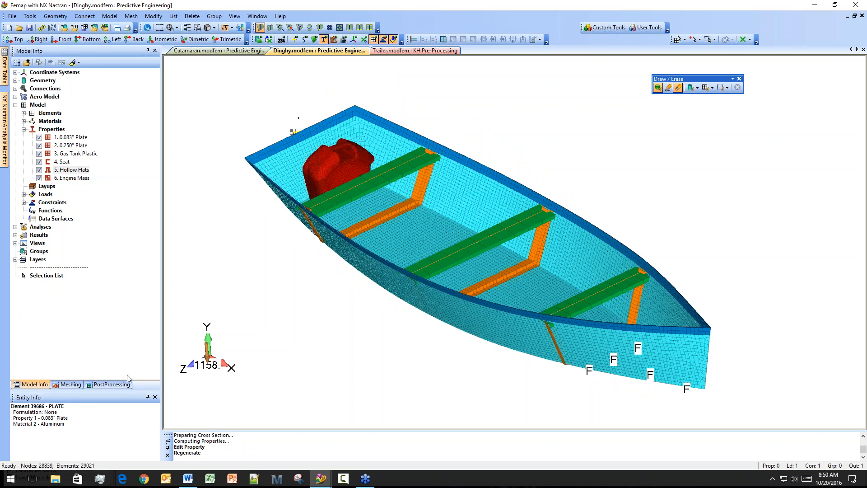
left_click(112, 384)
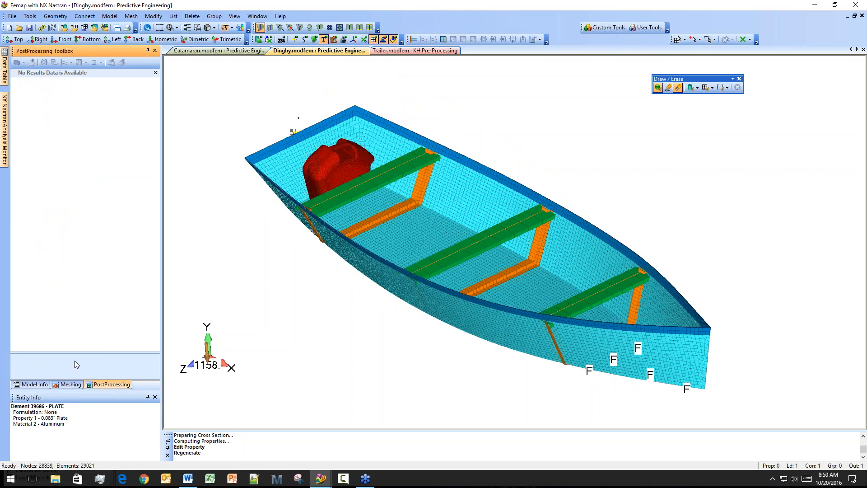
left_click(32, 384)
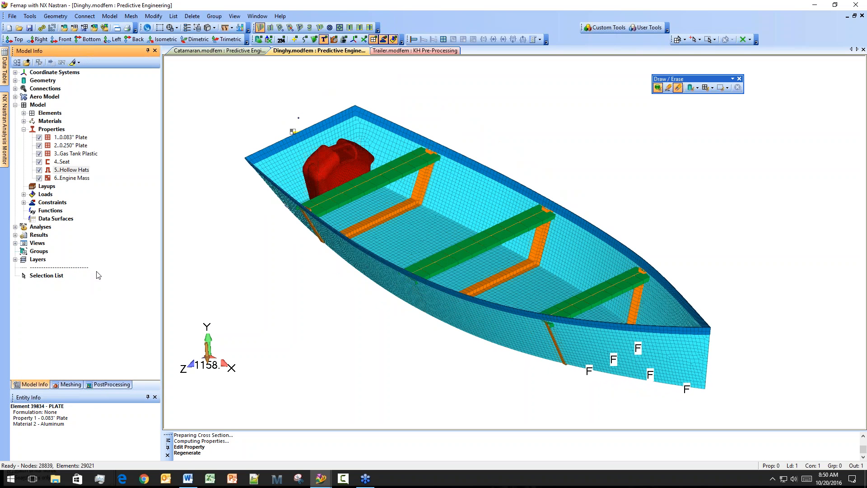
left_click(15, 235)
left_click(14, 226)
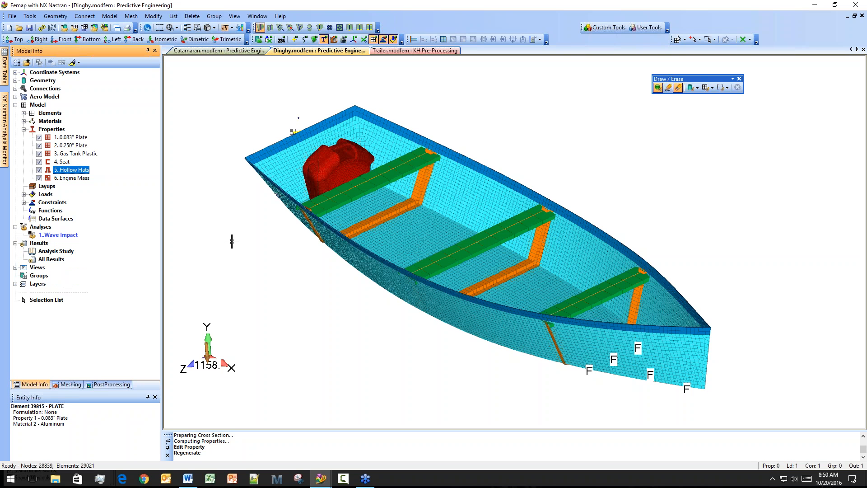
Examine the hull's underside and the Wave Impact constraint set down to its surface constraint definition.
middle_click_drag(475, 307, 669, 265)
middle_click_drag(737, 306, 760, 311)
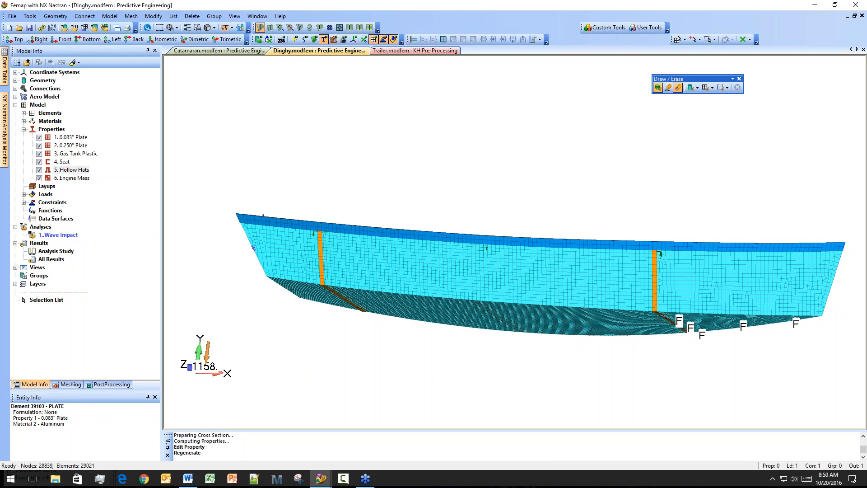
left_click(24, 203)
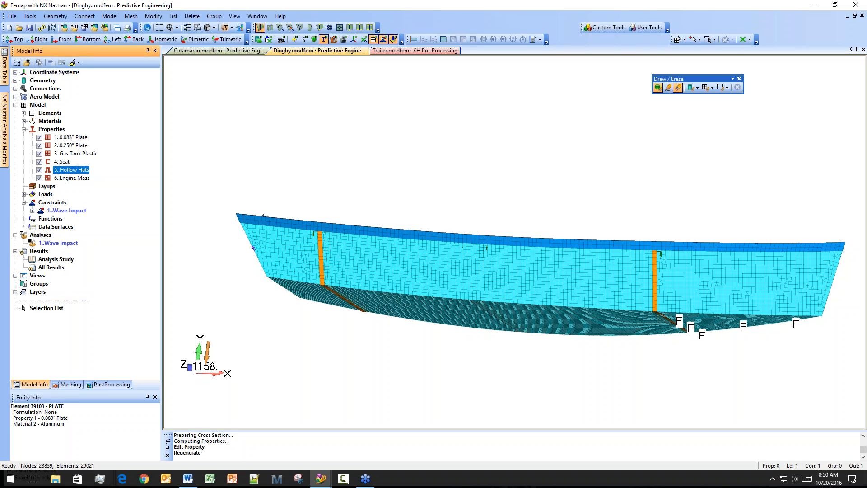
left_click(38, 211)
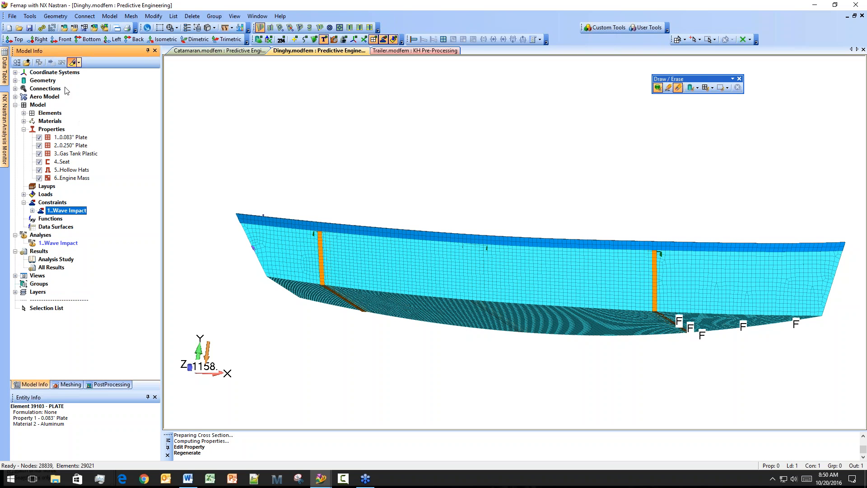
double_click(49, 213)
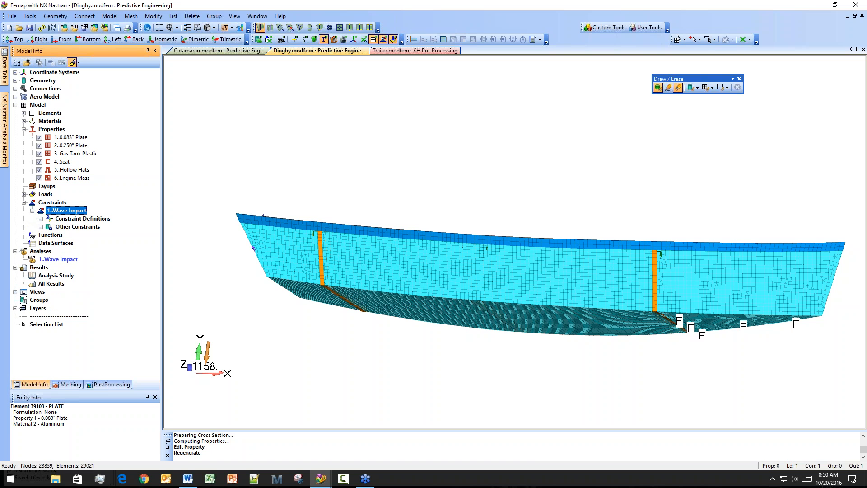
double_click(49, 219)
left_click(78, 227)
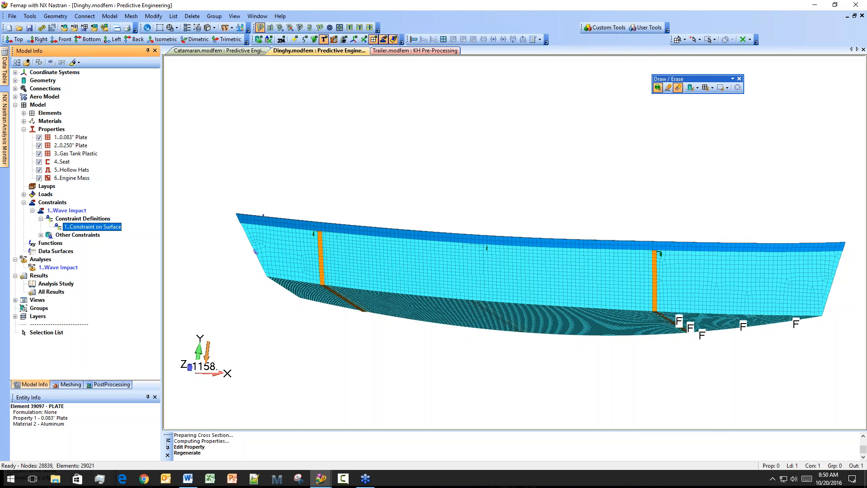
middle_click_drag(266, 316, 292, 322)
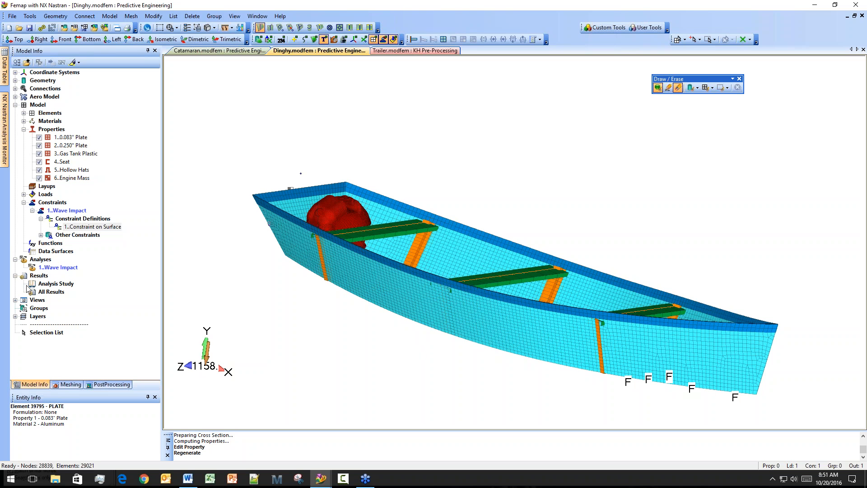
Activate the Wave Impact analysis set and solve it.
double_click(57, 267)
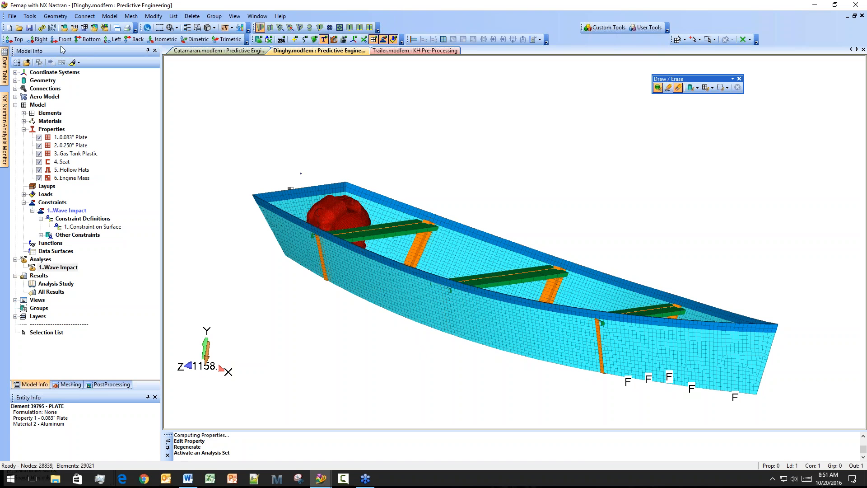
left_click(42, 27)
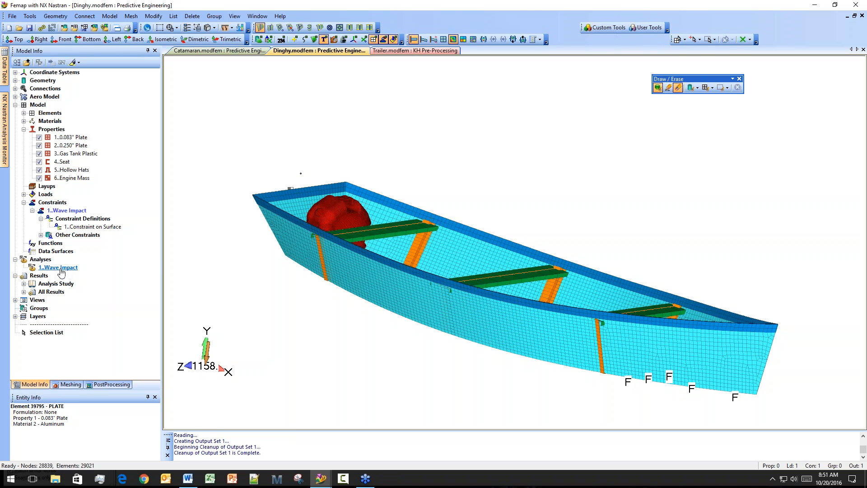
Review the Wave Impact analysis set's NASTRAN output requests in the analysis set manager without changing them.
right_click(61, 271)
left_click(75, 276)
left_click(345, 151)
left_click(354, 187)
left_click(362, 224)
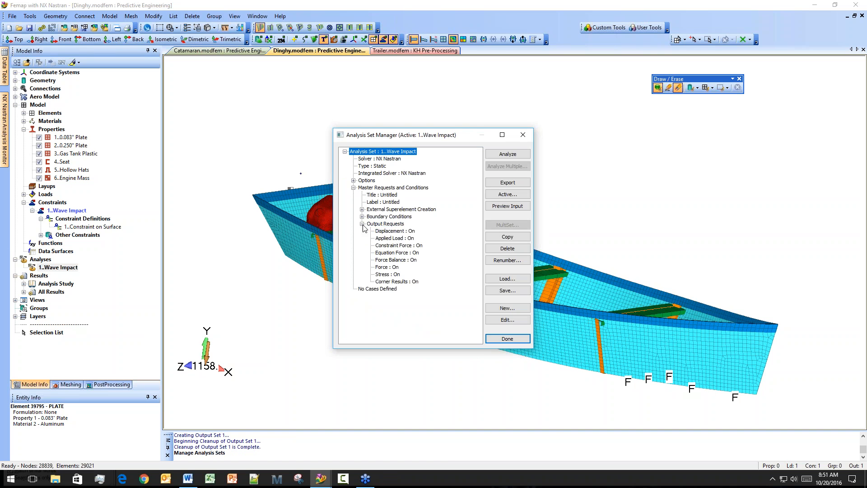
left_click(385, 224)
left_click(488, 320)
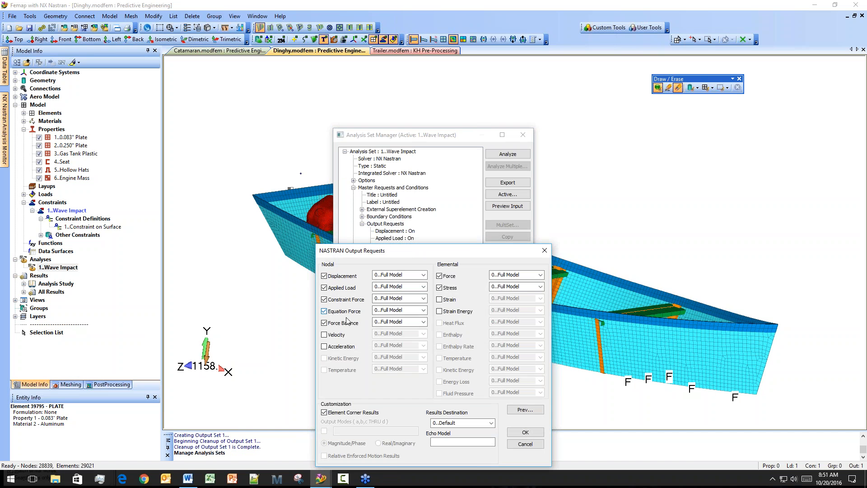
left_click(538, 432)
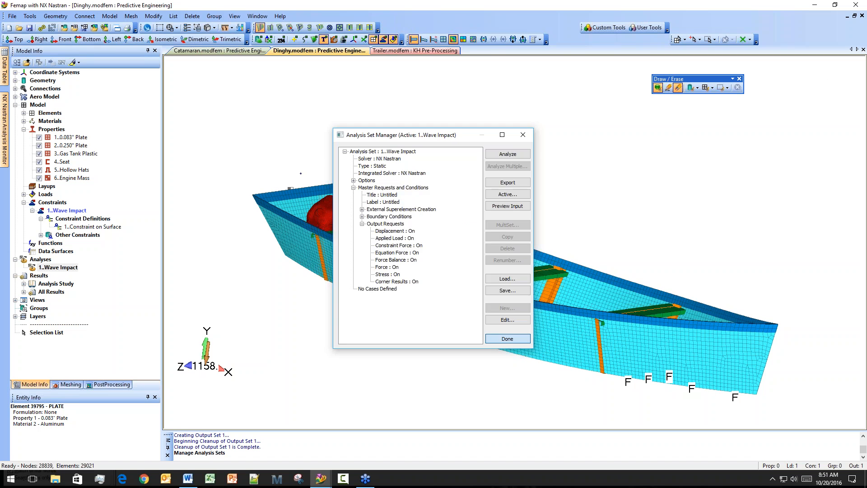
left_click(508, 339)
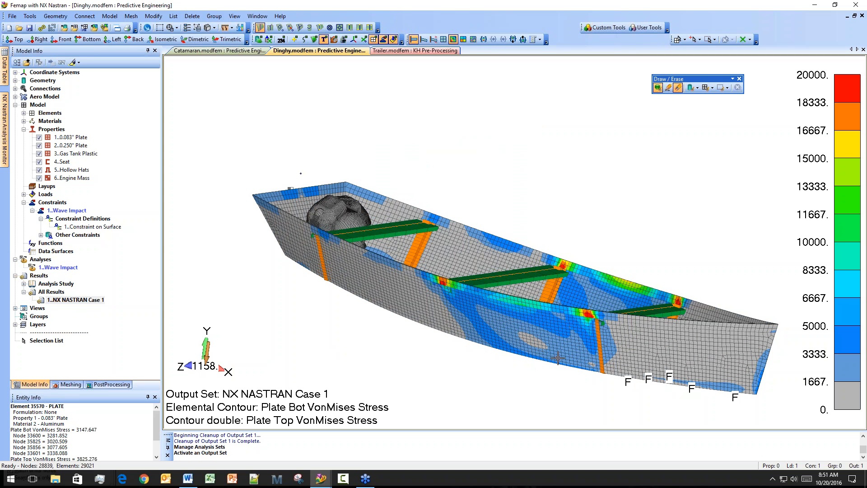
Examine the NX NASTRAN Case 1 plate von Mises stress contours on the hull and around the seats from several angles.
middle_click_drag(517, 335, 532, 354)
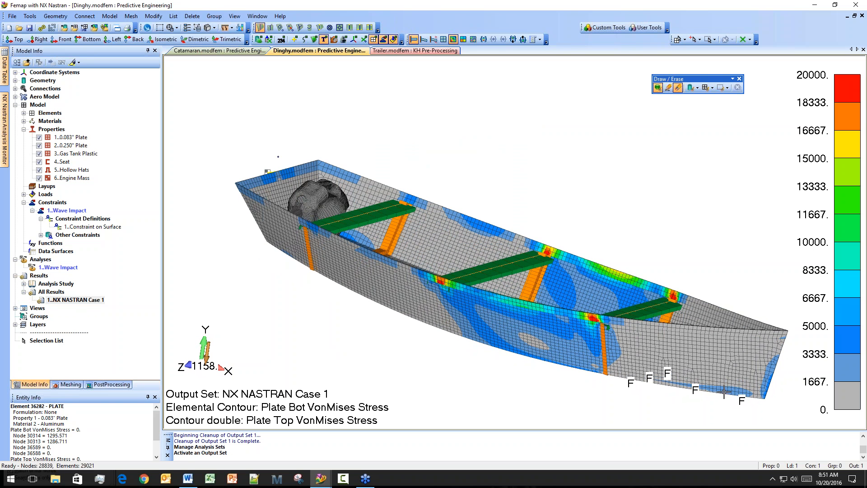
middle_click_drag(677, 383, 602, 398)
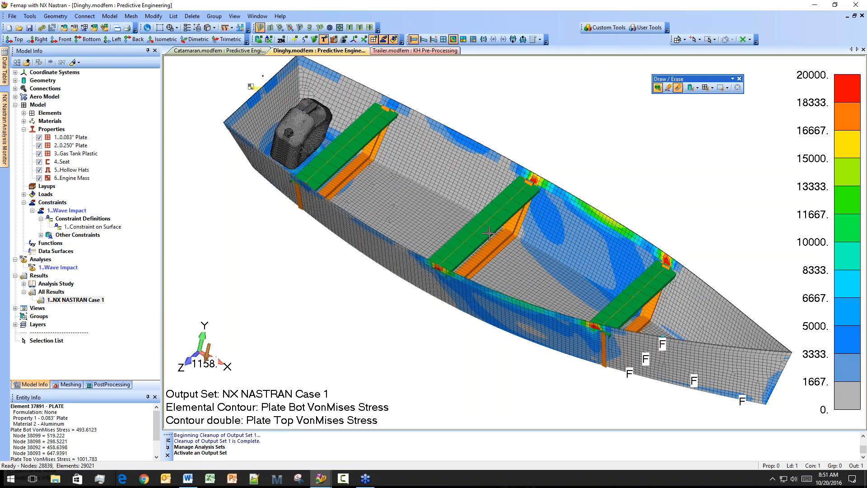
Access the freebody postprocessing settings, turn off the visible freebodies, and remove the stress contours from the dinghy.
left_click(108, 385)
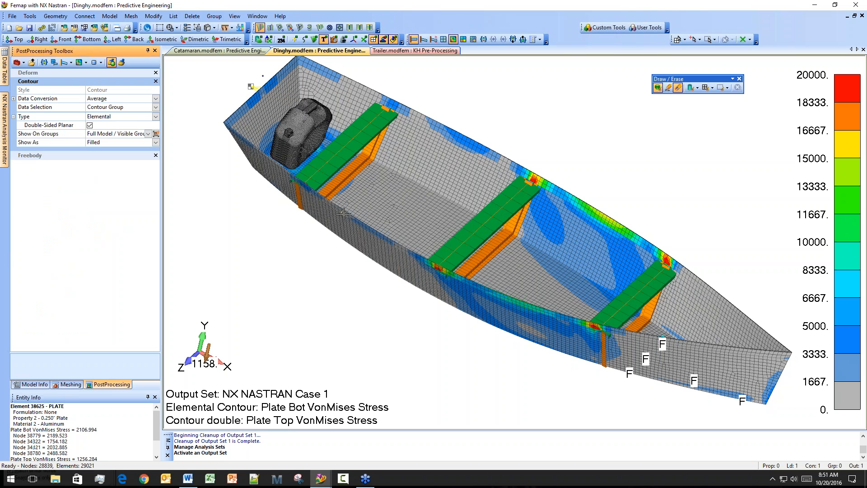
left_click(15, 157)
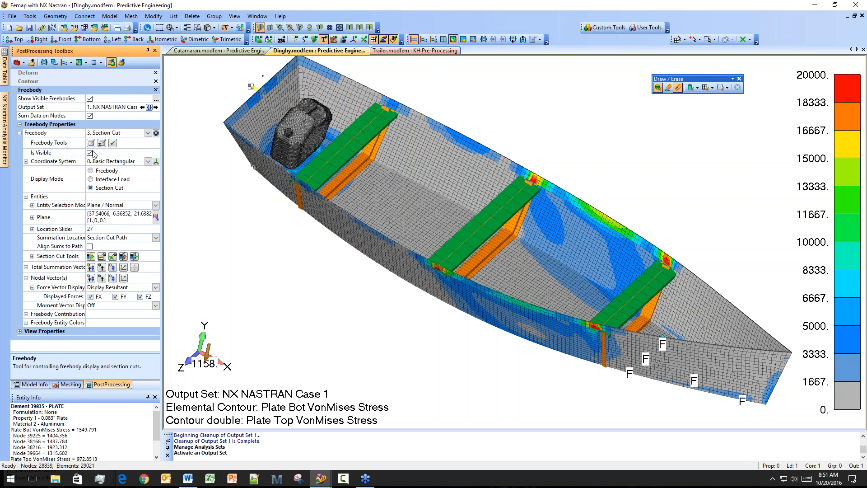
left_click(445, 40)
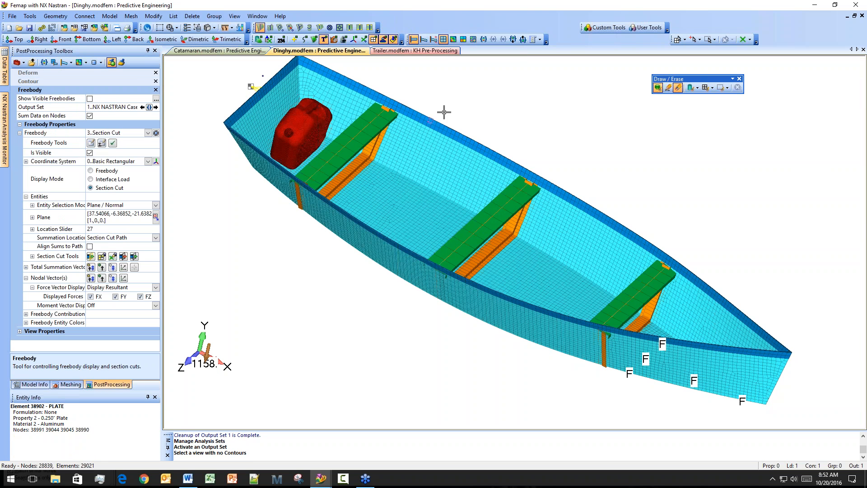
middle_click_drag(497, 206, 465, 181)
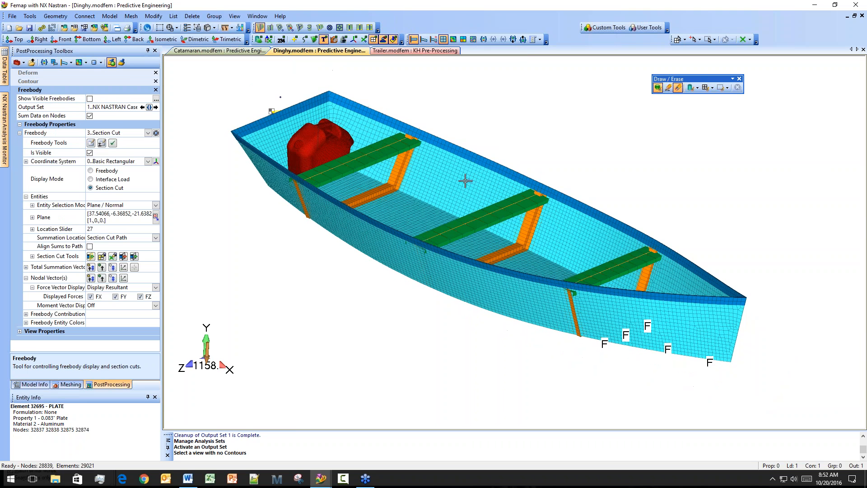
Delete all existing freebodies and start a new freebody titled Section Cut FBD in Section Cut display mode.
left_click(156, 132)
left_click(501, 385)
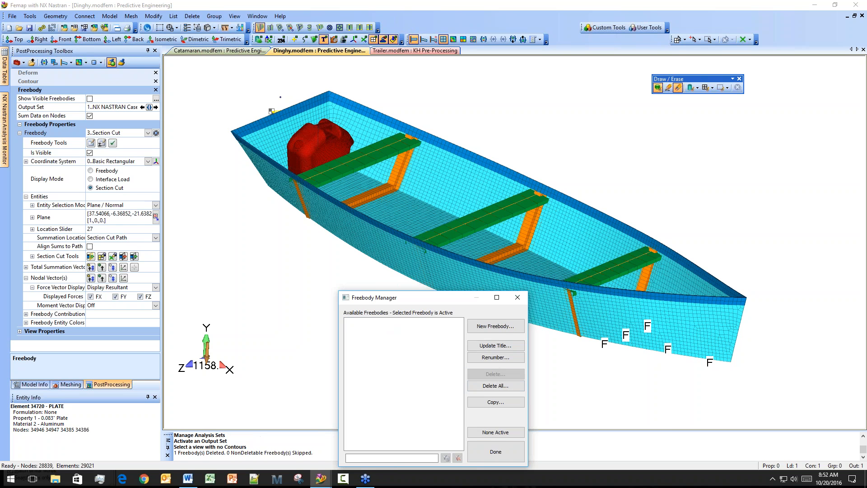
left_click(496, 325)
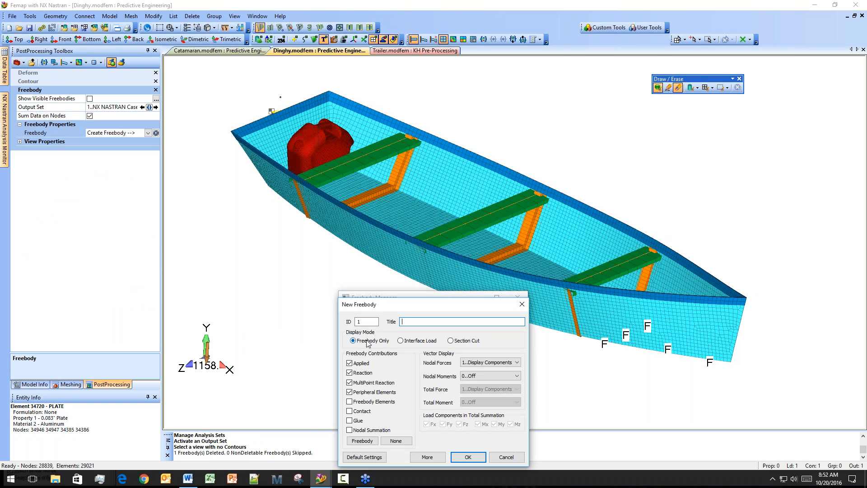
left_click(417, 341)
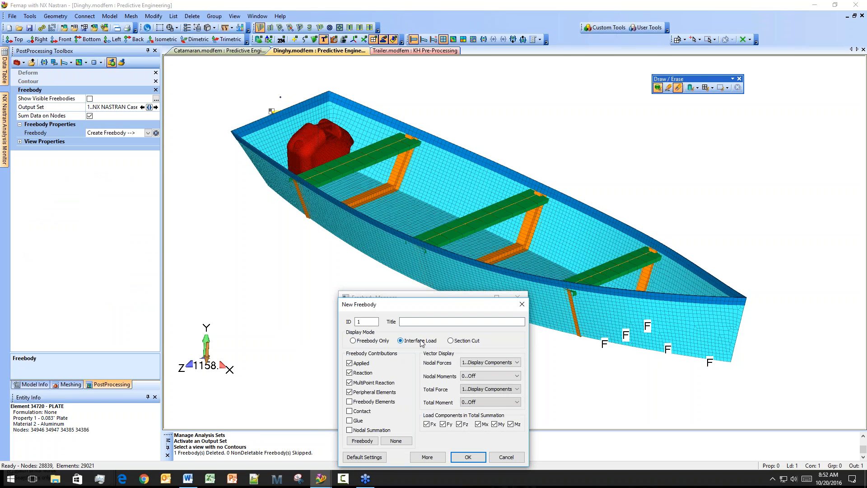
left_click(467, 343)
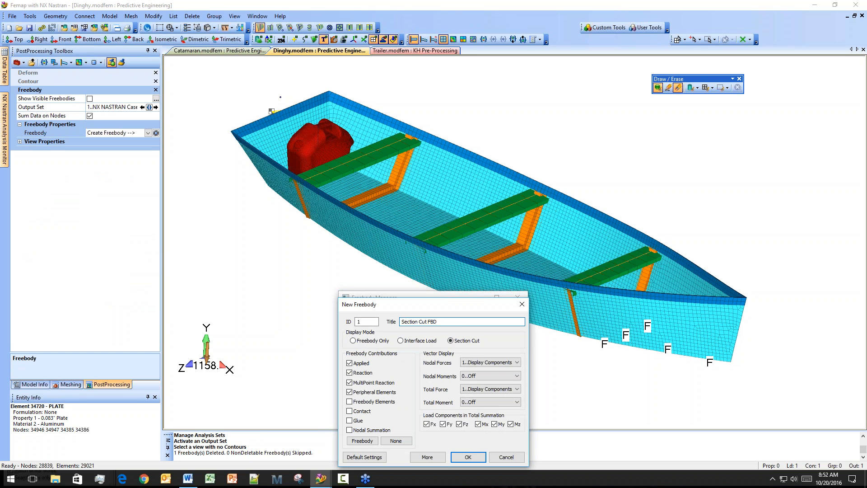
Limit the new freebody's contributions to Peripheral Elements, set nodal forces to Display Resultant, and create it.
left_click(361, 365)
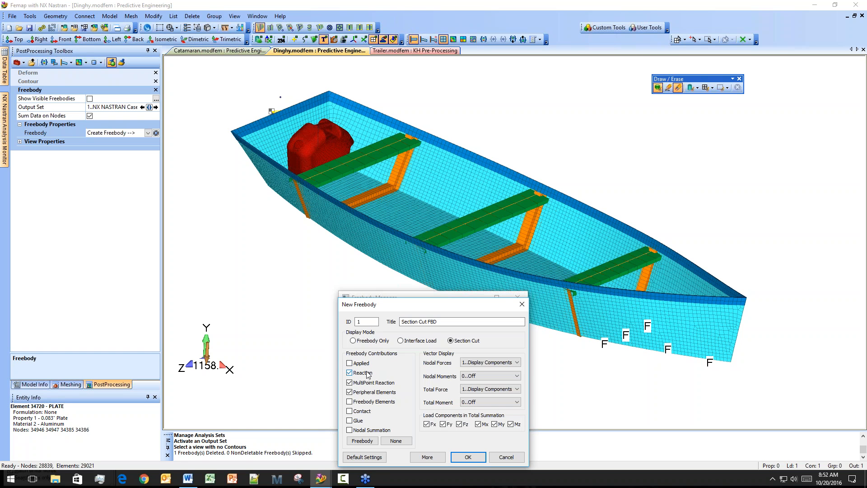
left_click(374, 384)
left_click(486, 363)
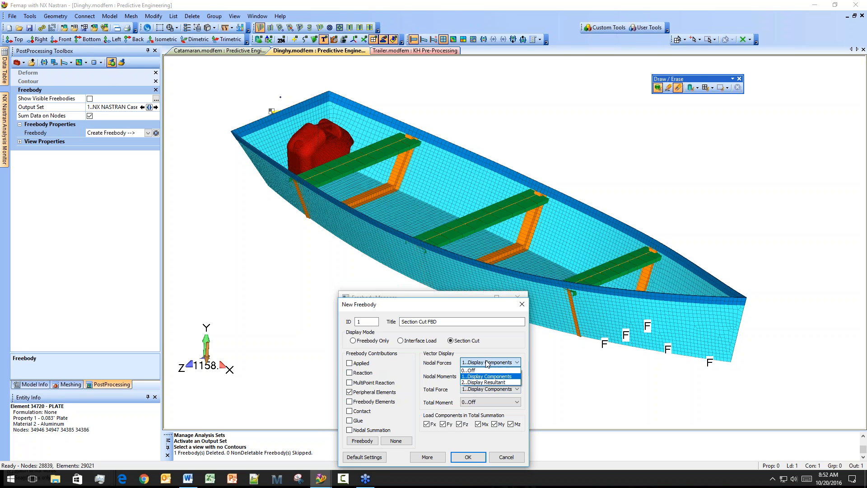
left_click(487, 382)
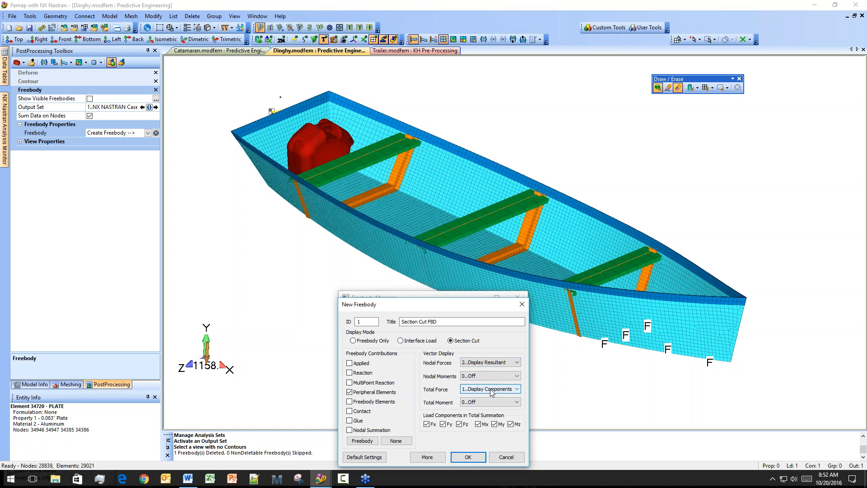
left_click(493, 392)
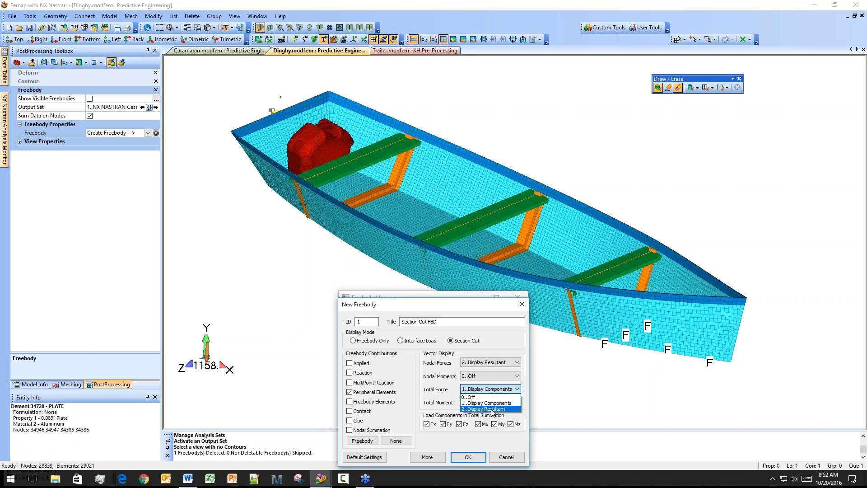
left_click(486, 402)
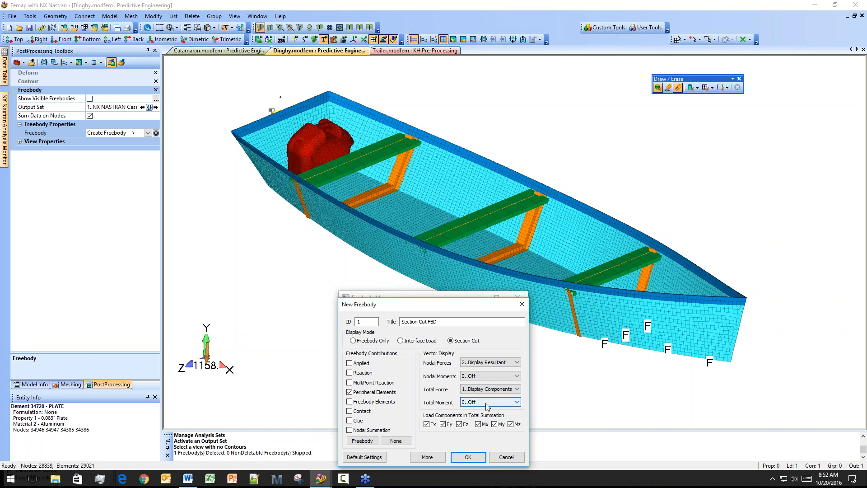
left_click(467, 458)
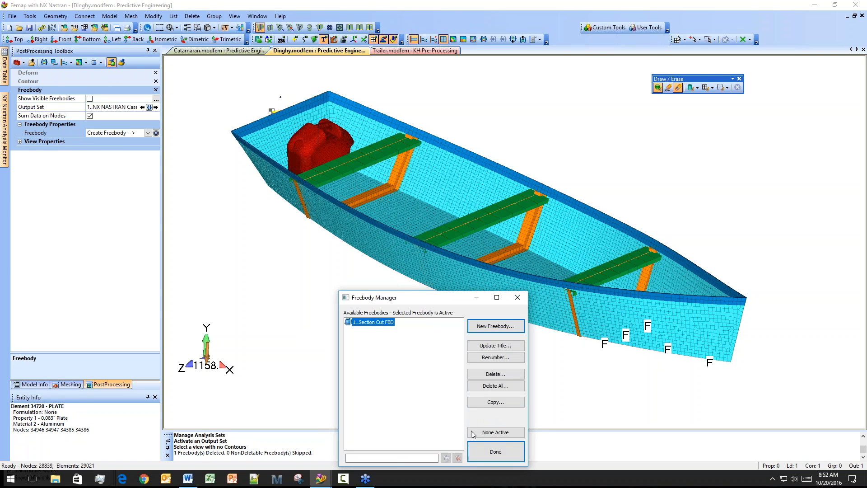
left_click(496, 451)
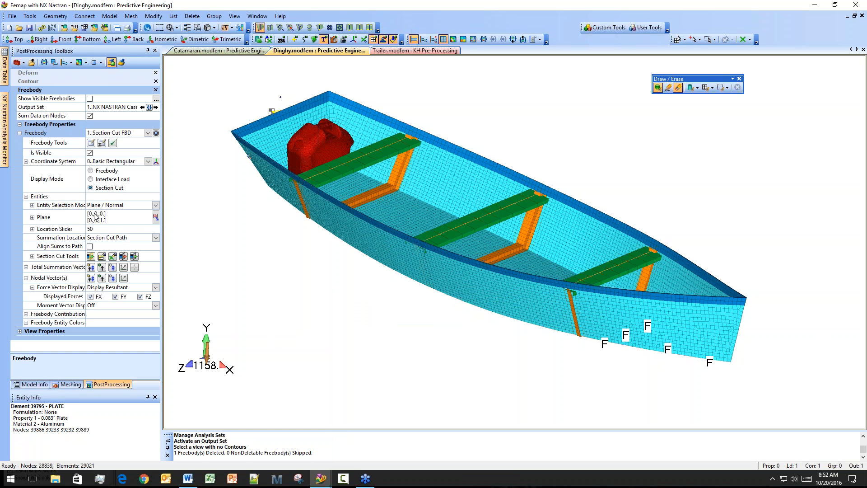
Define the section cut plane as the positive YZ plane based at 0, 0, 0, with selections snapping to nodes.
left_click(154, 217)
left_click(156, 218)
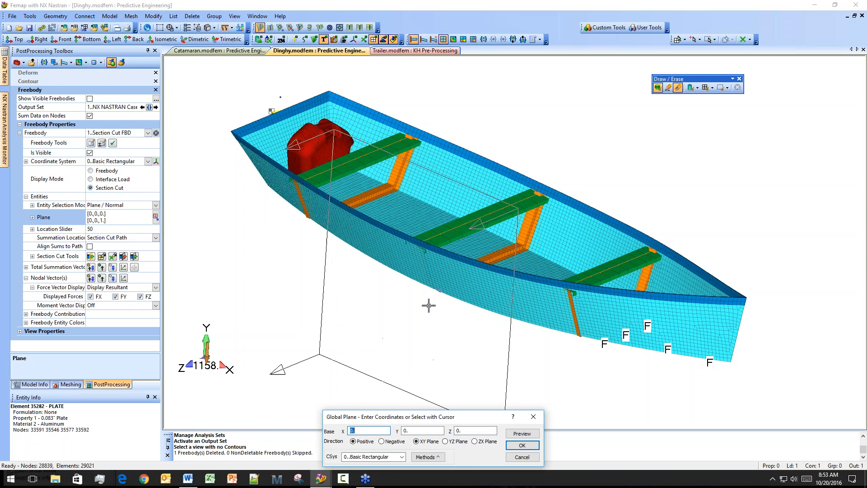
left_click(457, 443)
left_click(465, 430)
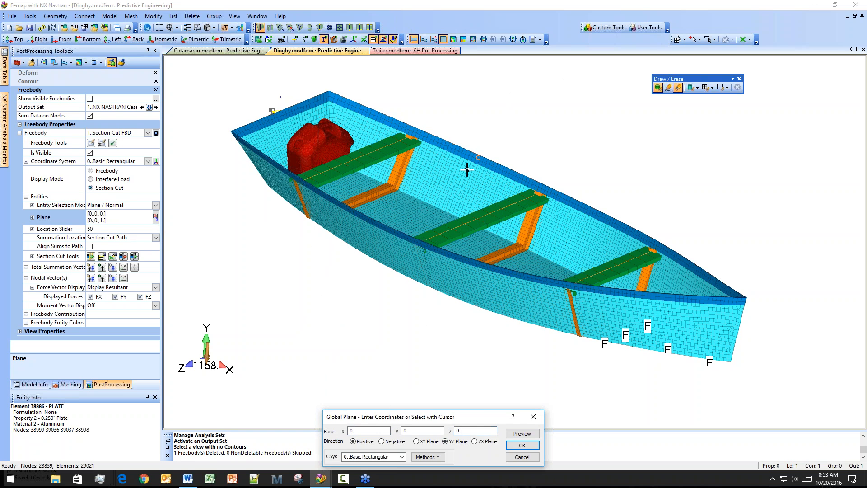
right_click(475, 148)
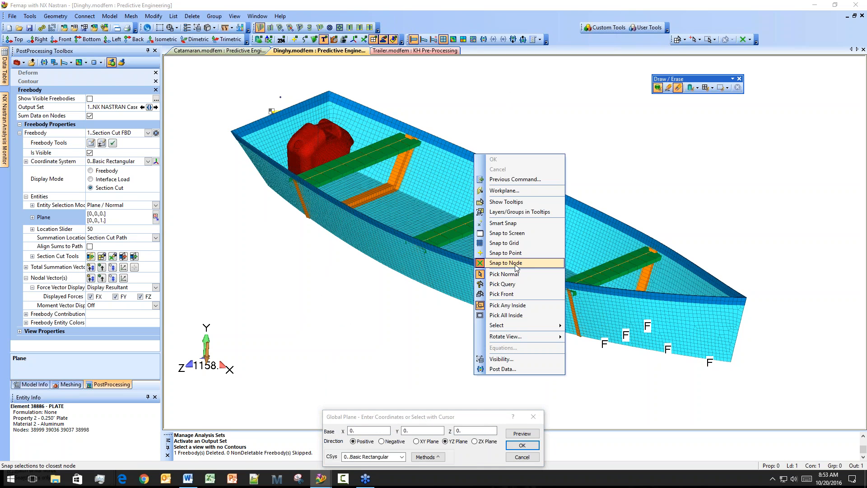
left_click(497, 266)
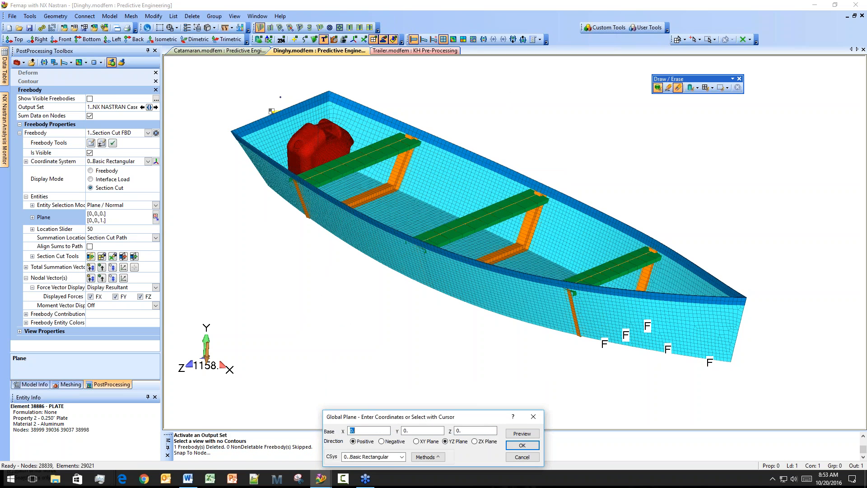
left_click(520, 446)
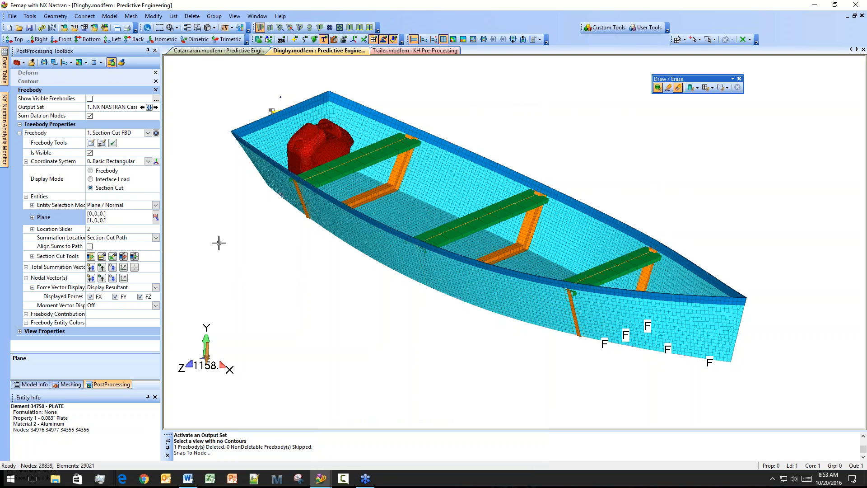
Show the visible freebodies and move the section cut along the hull to location 26.
left_click(104, 231)
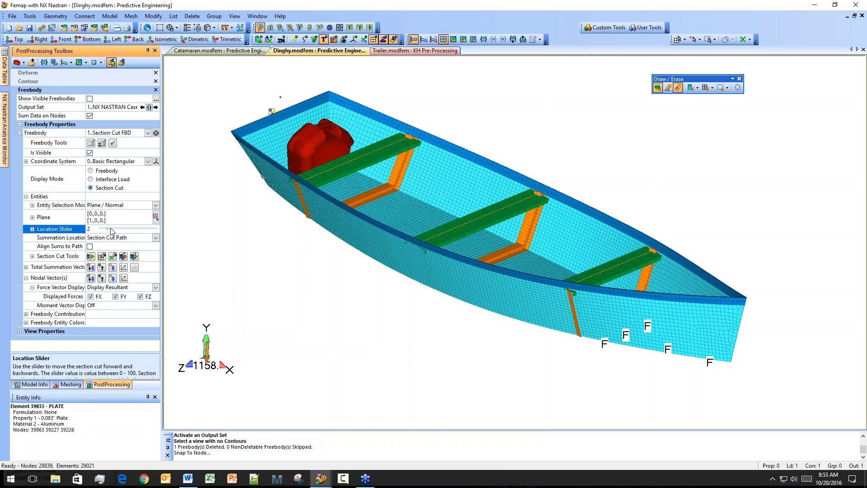
left_click(91, 98)
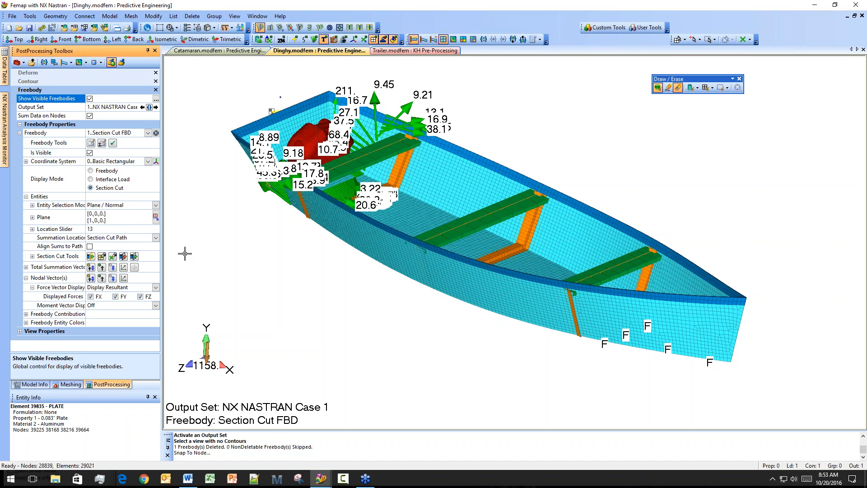
left_click(103, 229)
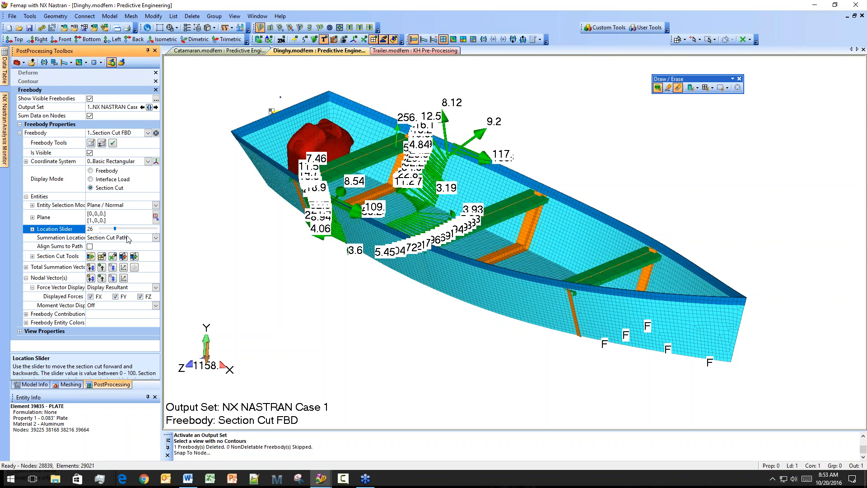
Set the default freebody vector length to 50 in the freebody view properties.
left_click(19, 331)
scroll(81, 271, "down", 3)
left_click(91, 294)
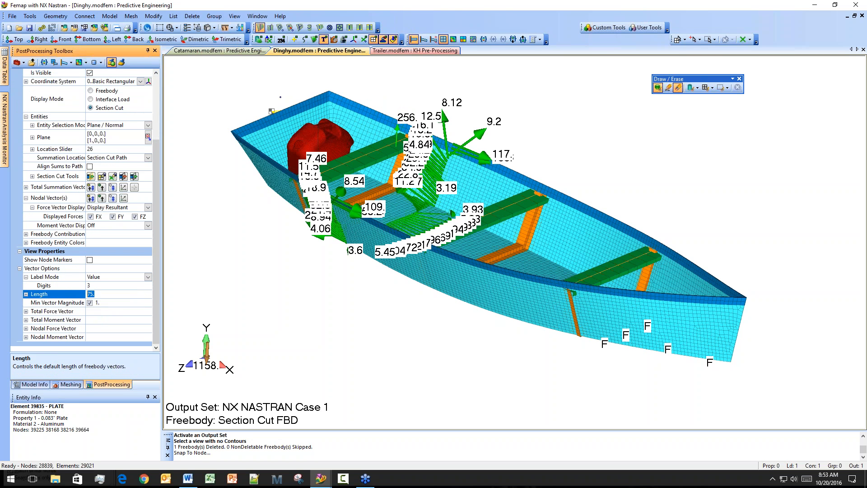
type("50")
key("Return")
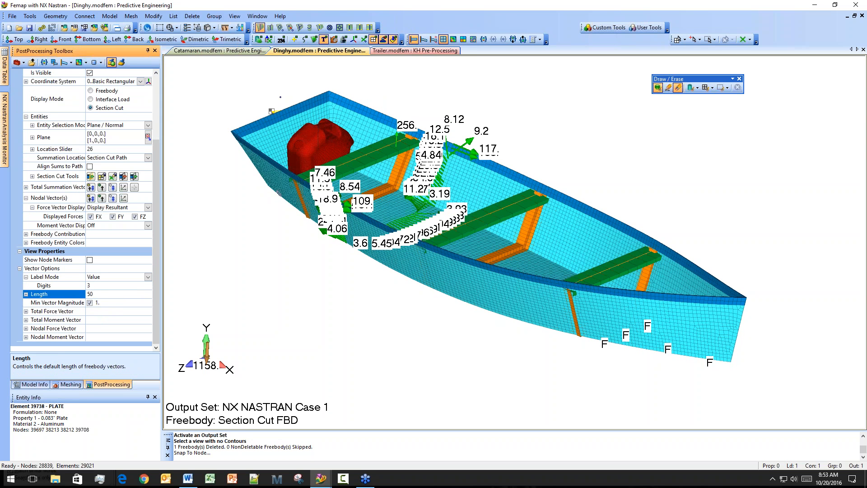
left_click(19, 252)
Highlight the freebody elements that contribute to the current section cut near the hull's rear seat.
left_click(103, 228)
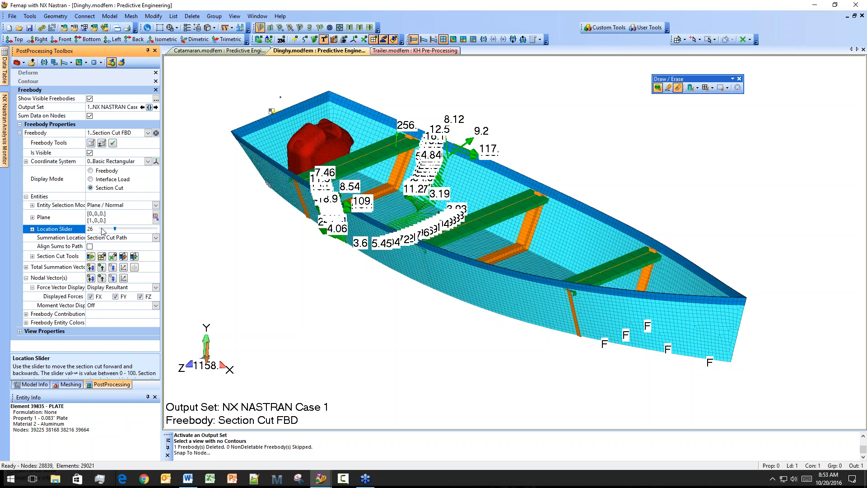
left_click(90, 257)
left_click(123, 256)
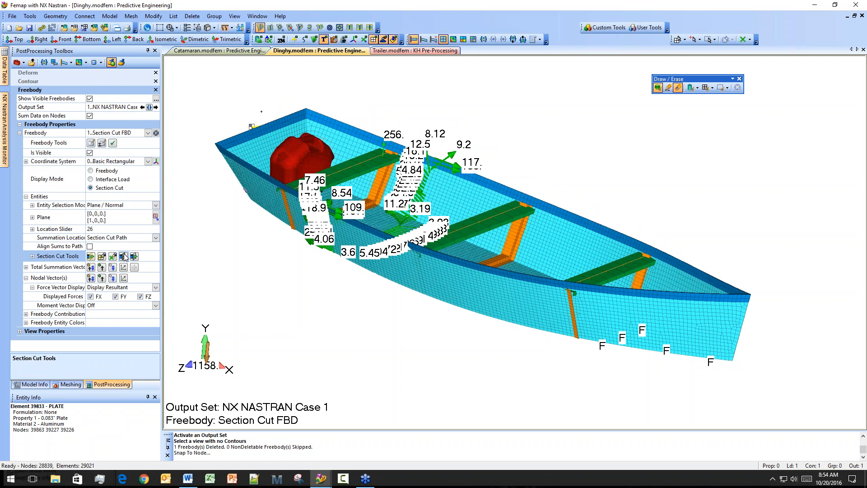
left_click(101, 257)
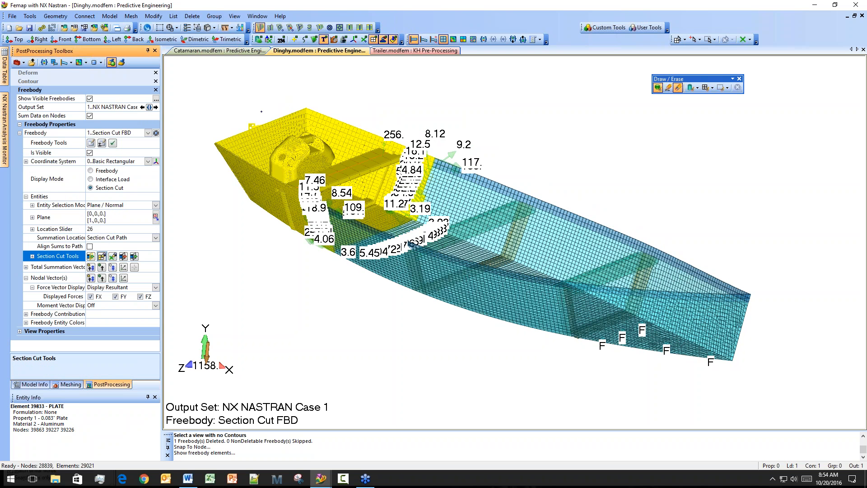
Move the section cut along the hull to location 53 and highlight the freebody elements there.
left_click(98, 230)
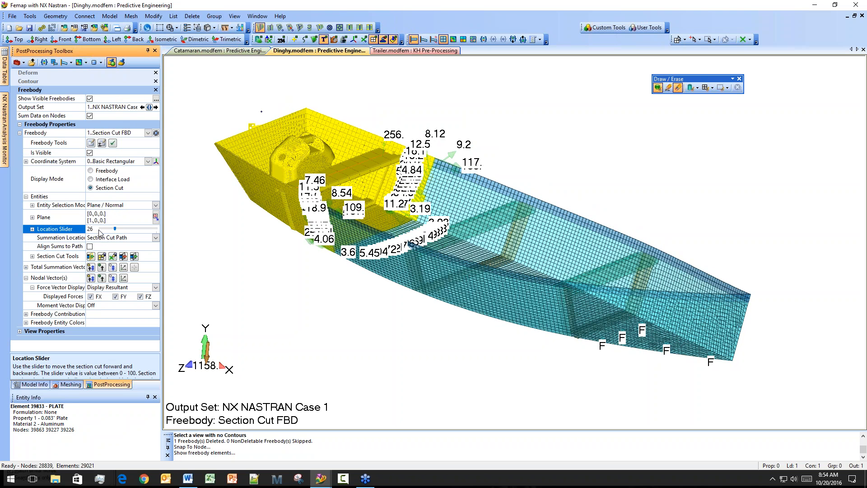
left_click_drag(125, 233, 131, 233)
left_click(108, 255)
left_click(102, 256)
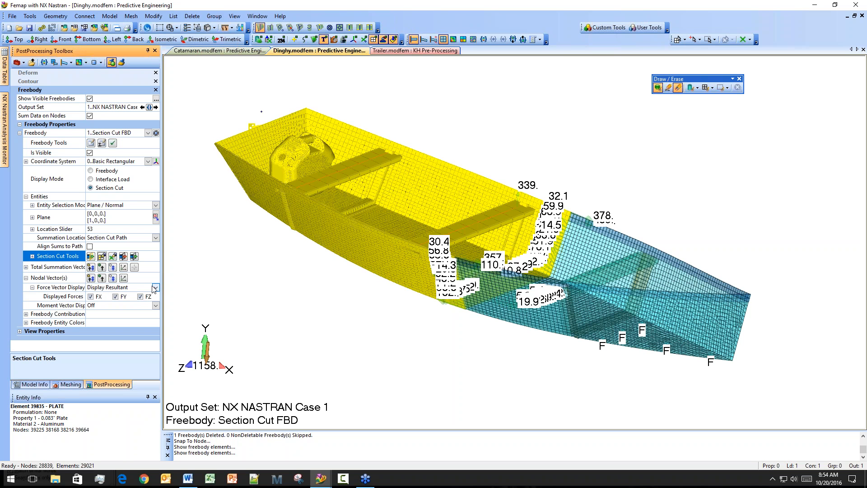
Turn off the nodal force vectors and move the section cut back along the hull to location 43.
left_click(102, 279)
left_click(102, 279)
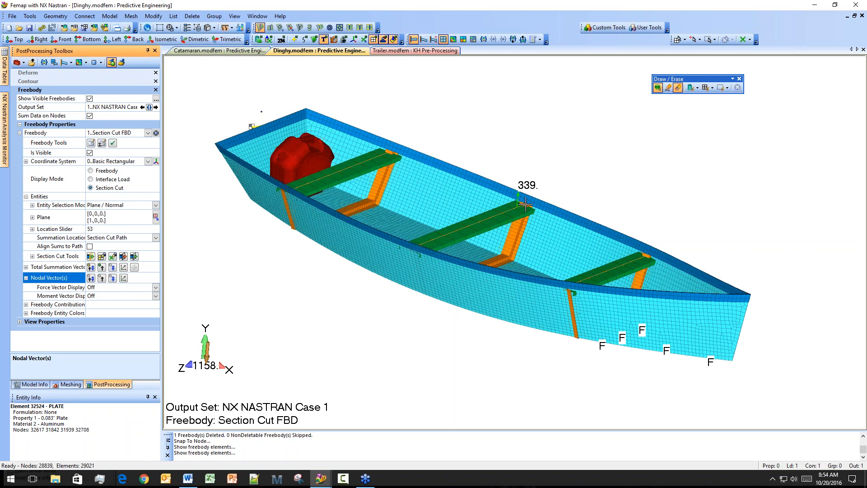
left_click(118, 231)
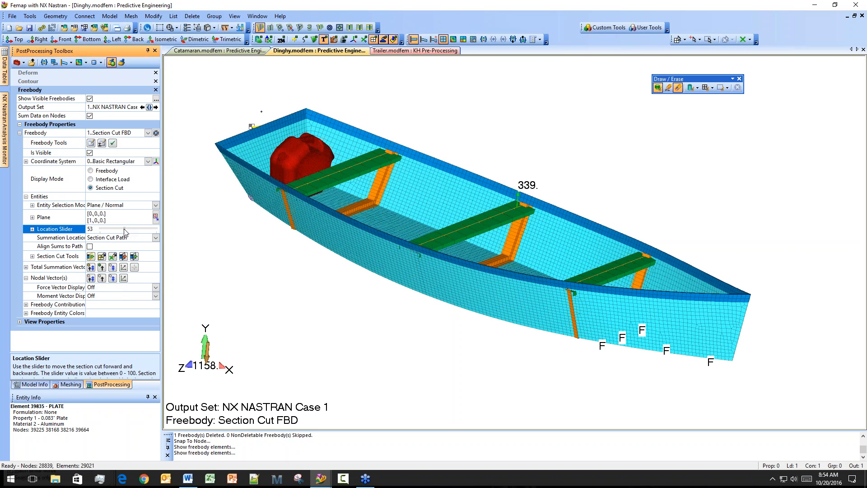
left_click(124, 229)
left_click_drag(125, 229, 113, 230)
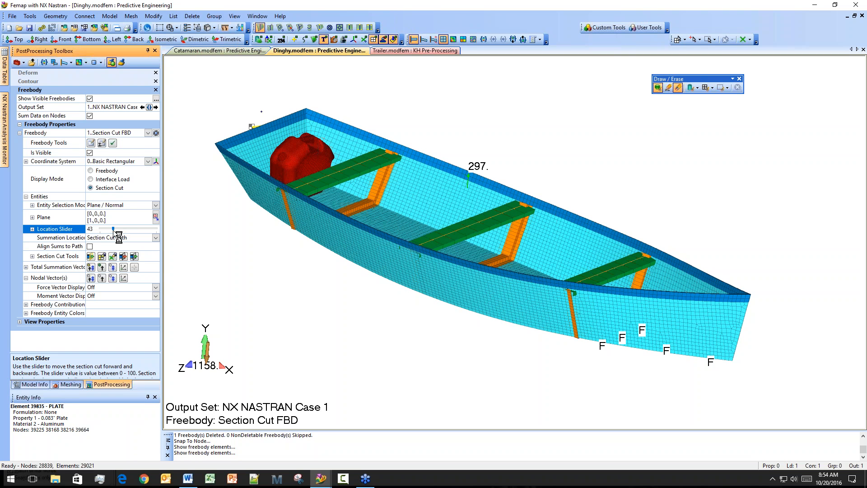
left_click(141, 229)
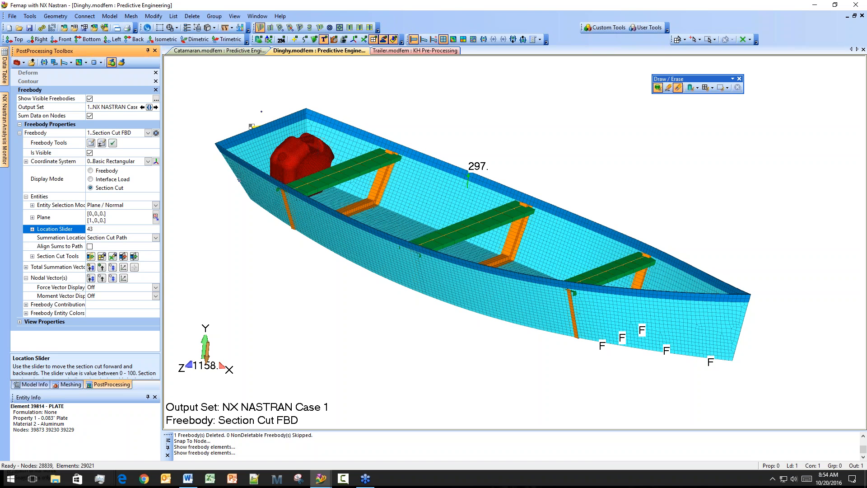
Highlight the freebody elements at the relocated mid-hull cut and examine the cut boundary up close.
left_click(103, 256)
middle_click_drag(370, 245, 413, 295)
scroll(413, 295, "up", 3)
middle_click_drag(408, 364, 523, 309)
Move the section cut to location 23, highlight its freebody elements, and inspect the cut from several angles.
left_click(120, 230)
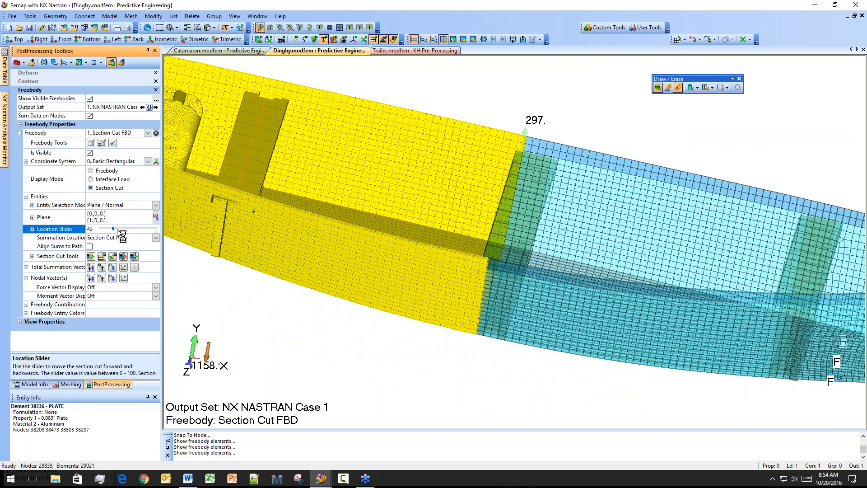
middle_click_drag(300, 237, 368, 265, "ctrl")
left_click(102, 256)
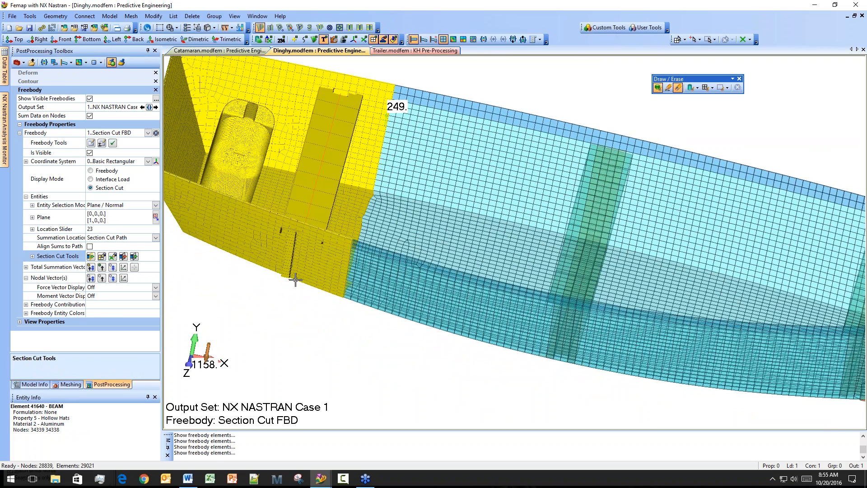
middle_click_drag(296, 280, 358, 294)
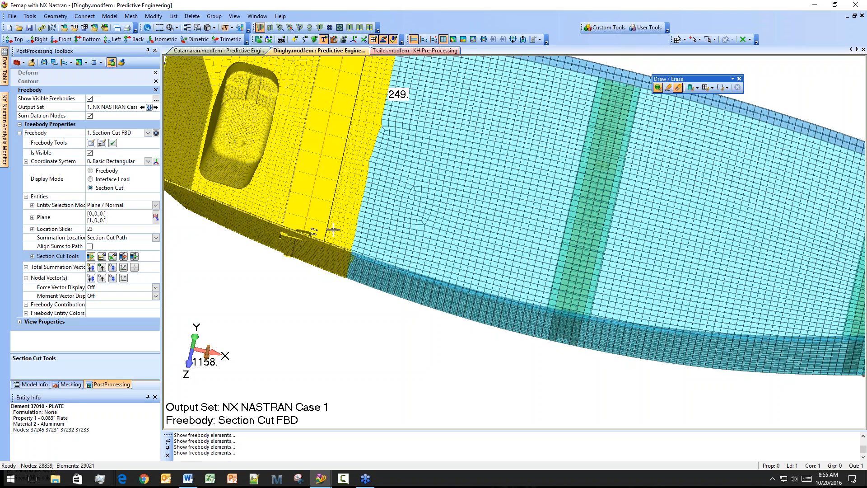
middle_click_drag(381, 309, 407, 246)
middle_click_drag(429, 326, 452, 319, "ctrl")
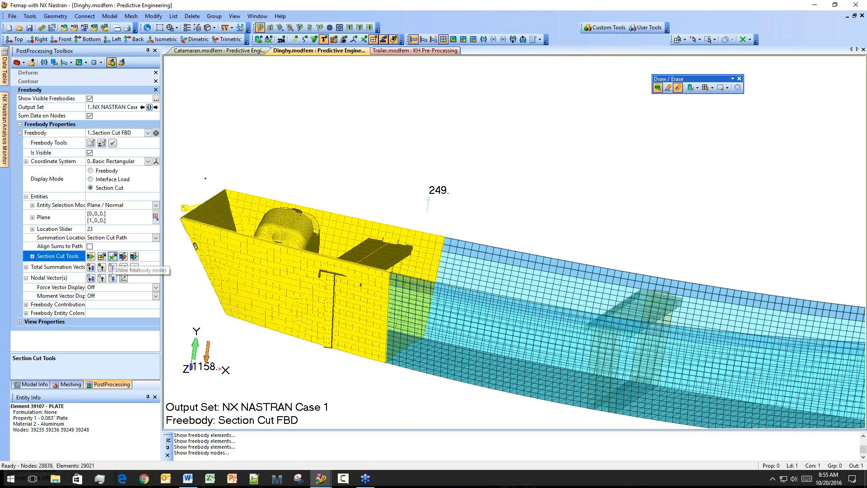
Highlight the freebody nodes along the section cut and examine their path across the hull.
left_click(113, 256)
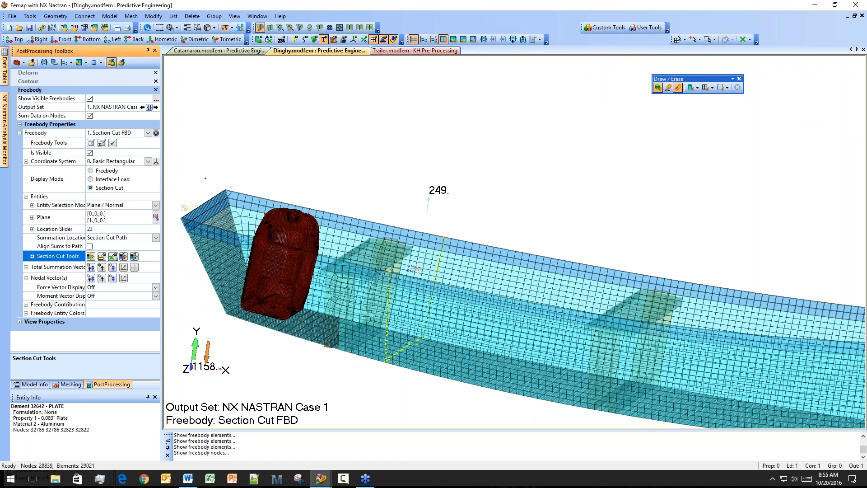
left_click(405, 312)
middle_click_drag(407, 334, 408, 367)
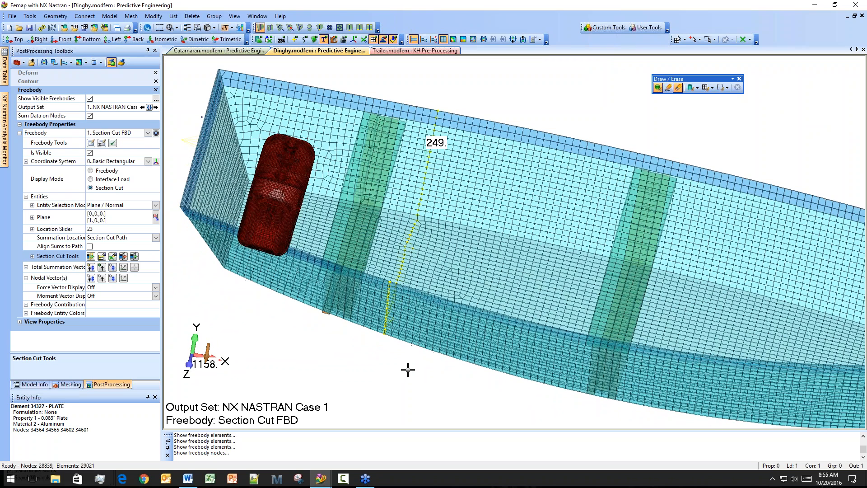
Turn the nodal force vectors back on as resultants and switch off the total summation vector.
left_click(50, 277)
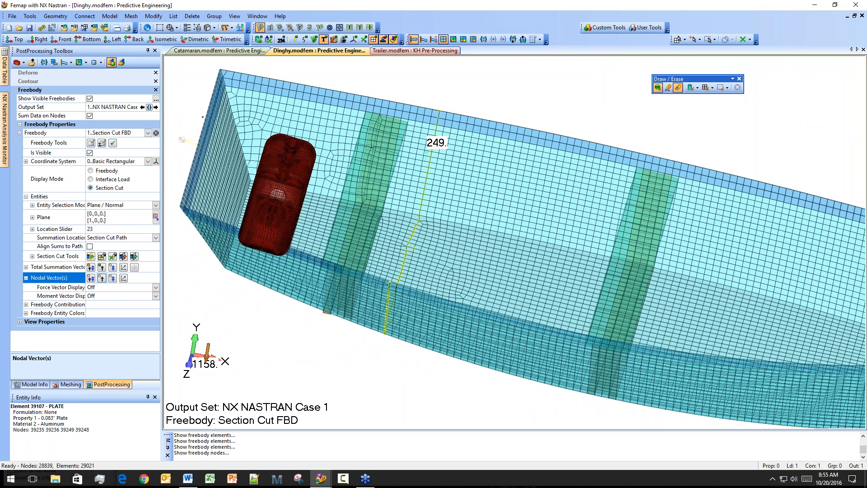
left_click(102, 277)
left_click(102, 267)
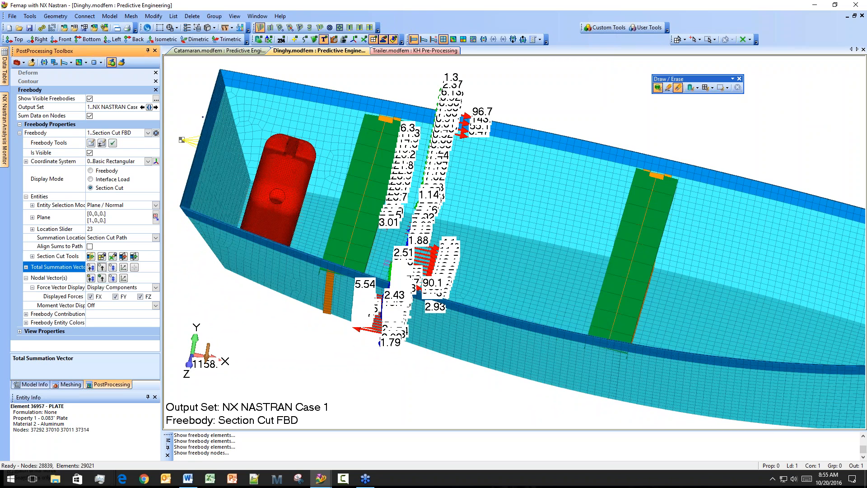
middle_click_drag(387, 263, 364, 257)
left_click(112, 288)
left_click(155, 288)
left_click(110, 313)
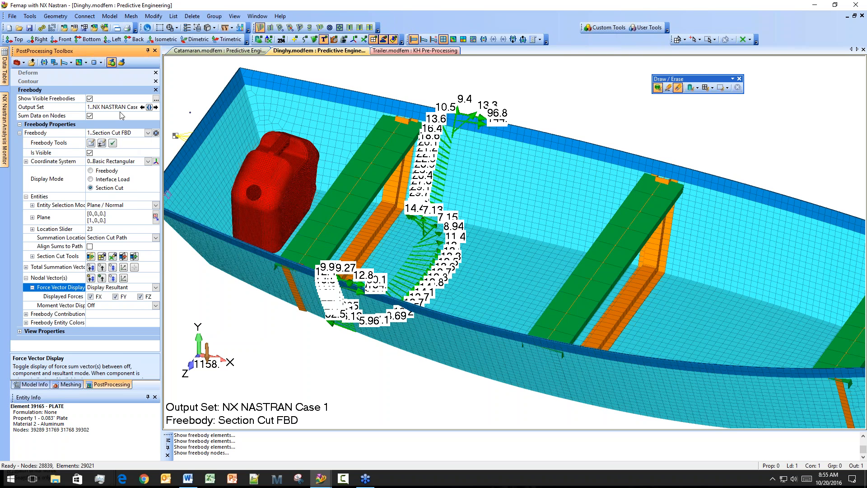
Hide all visible freebodies and turn off the beam cross-section display so the beams appear as lines.
left_click(90, 99)
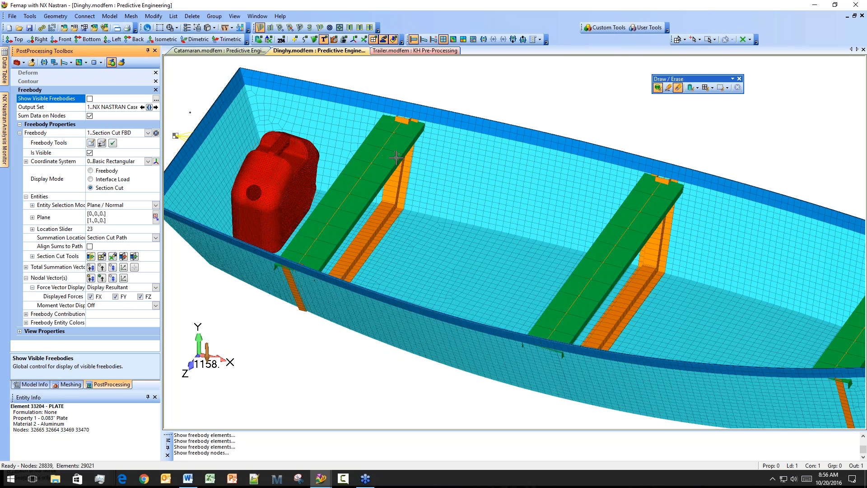
left_click(211, 28)
left_click(247, 151)
middle_click_drag(416, 234, 340, 219)
Open the choice of contour styles for the dinghy results.
left_click(39, 81)
left_click(154, 90)
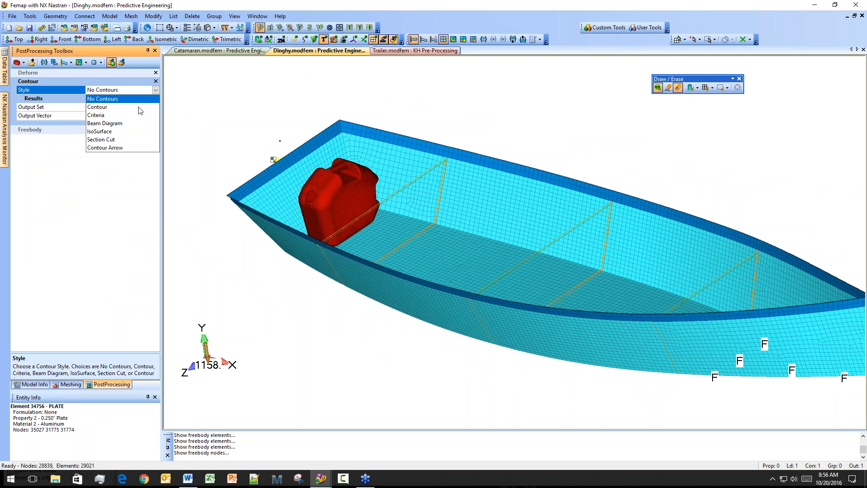
Display the dinghy's results as Contour Arrow with 3022..Beam EndA Axial Force as the output vector.
left_click(138, 148)
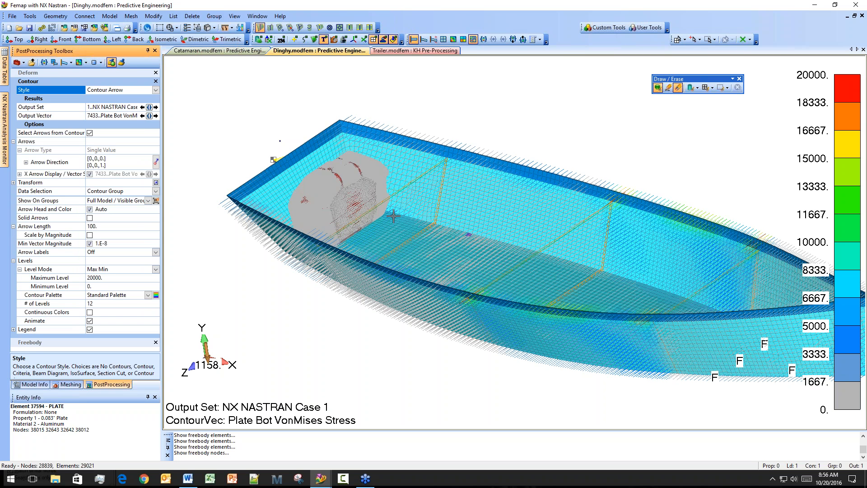
left_click(149, 116)
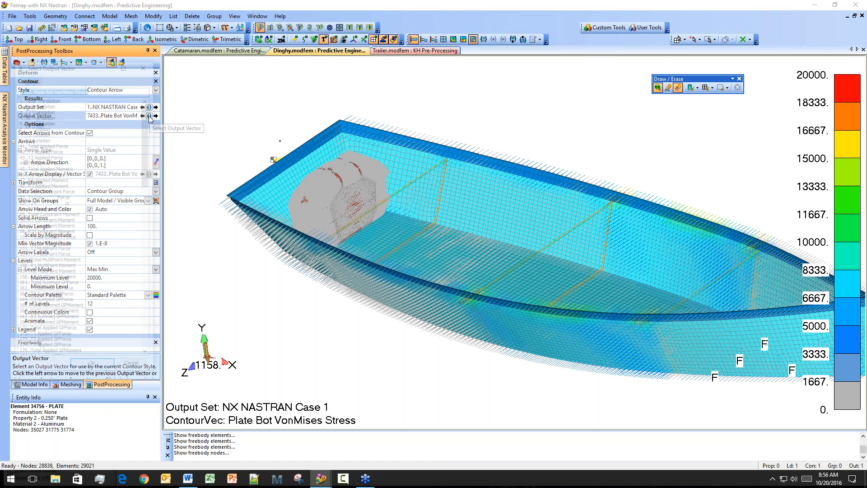
left_click_drag(148, 117, 134, 228)
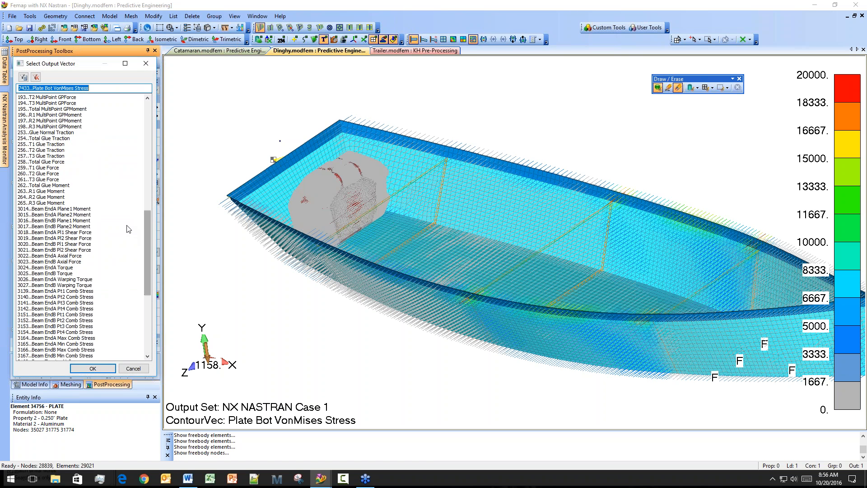
left_click(69, 258)
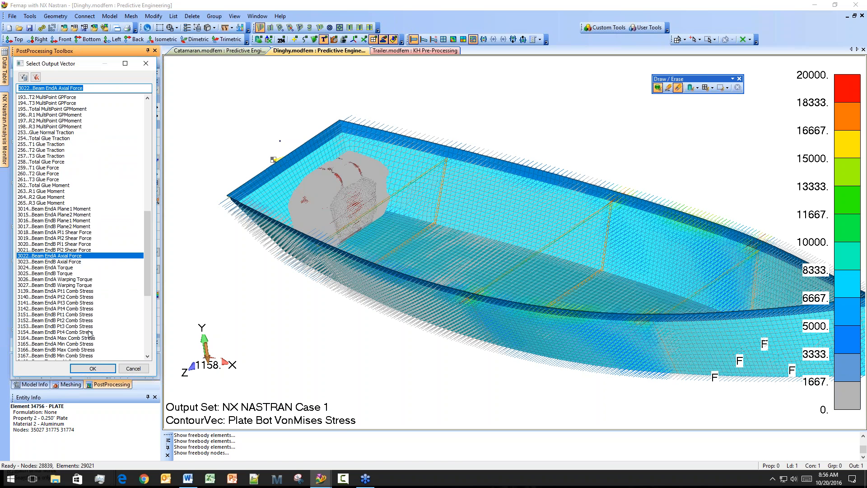
left_click(89, 368)
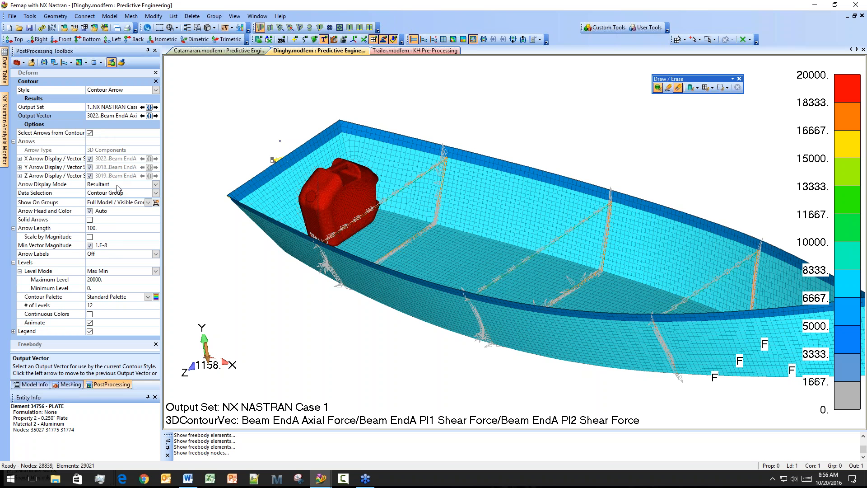
Set the arrow display mode to Shear (YZ) / Axial (X) and turn the arrow labels on.
left_click(155, 186)
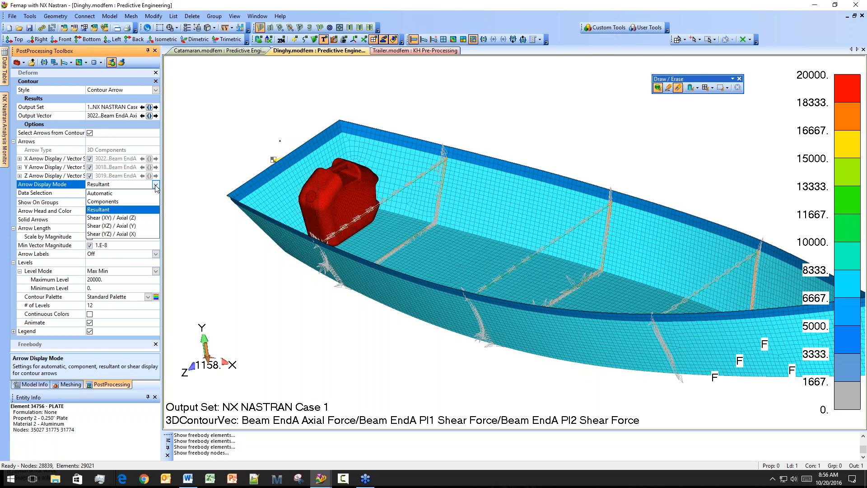
left_click(137, 234)
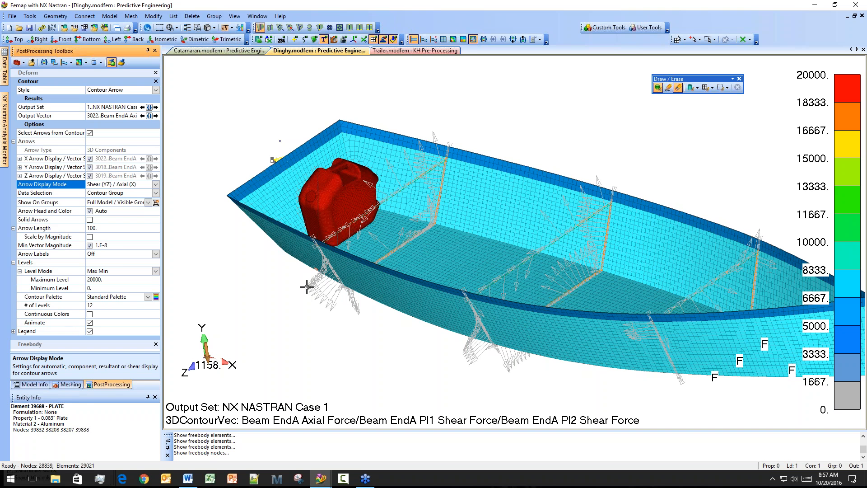
left_click(122, 254)
left_click(136, 264)
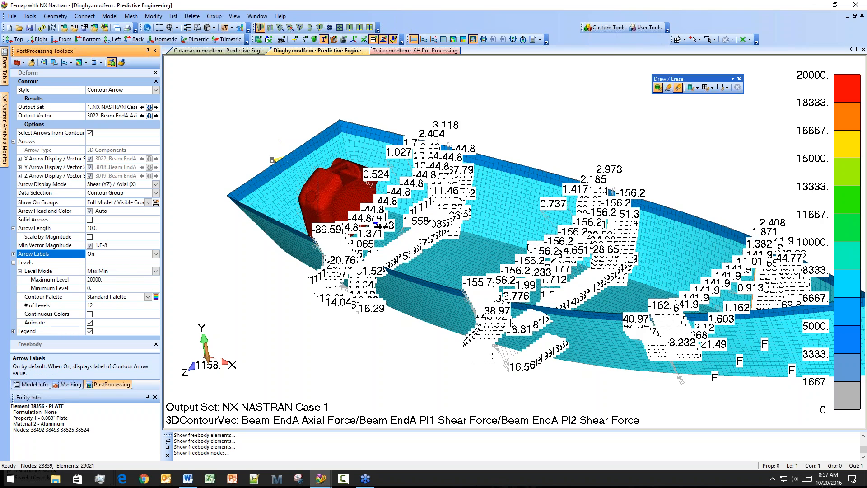
Set the contour arrows' level mode to Automatic.
scroll(405, 343, "up", 5)
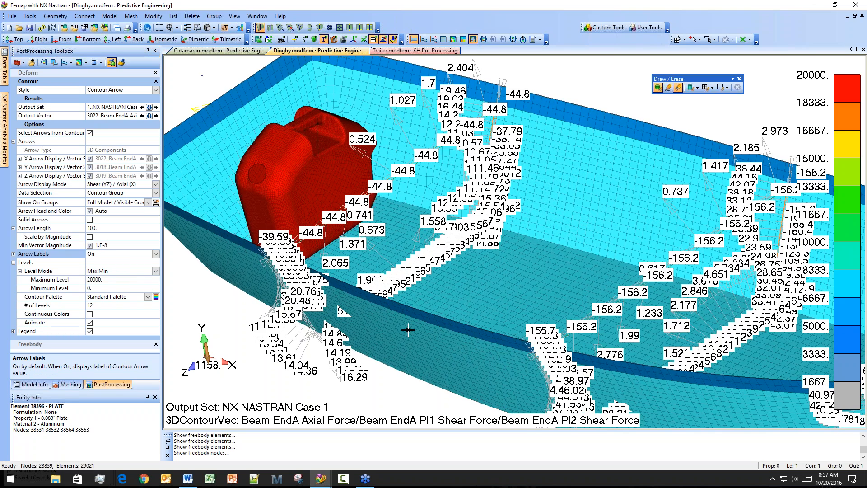
scroll(408, 330, "up", 6)
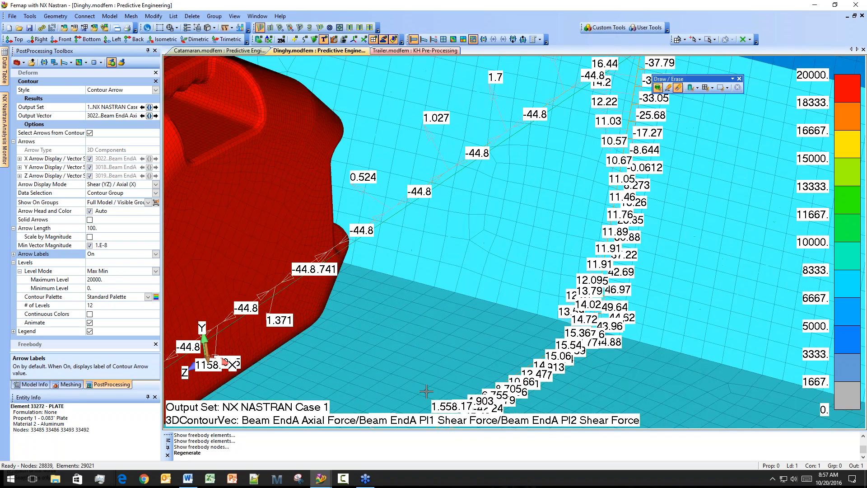
scroll(441, 326, "up", 3)
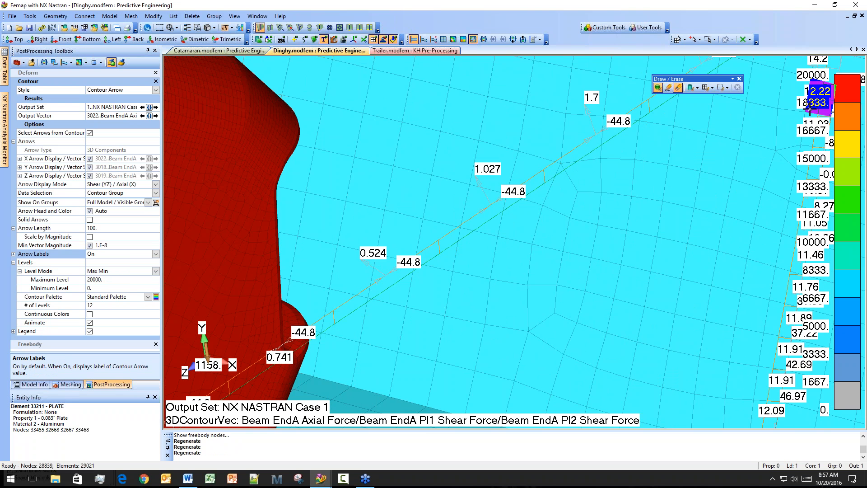
left_click(14, 331)
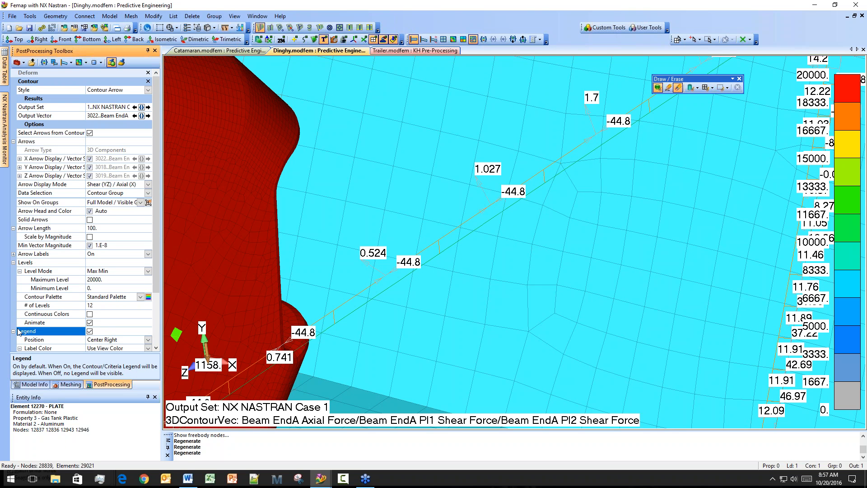
left_click(147, 271)
left_click(143, 286)
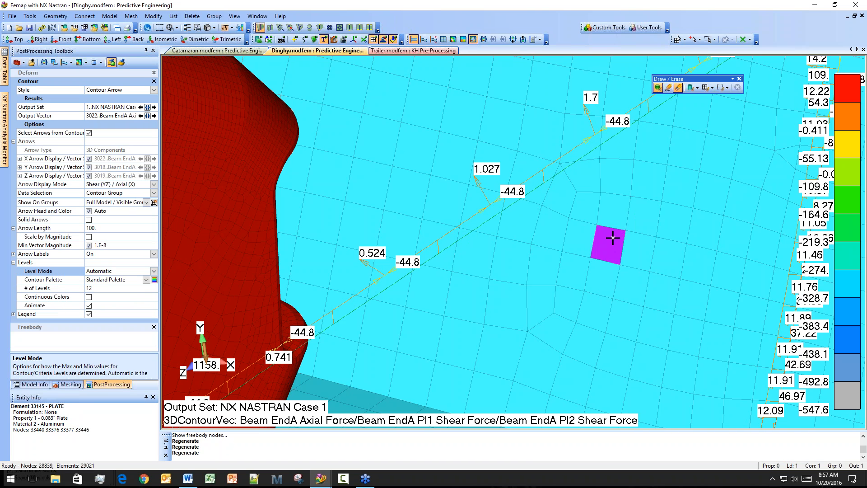
Examine the axial and shear force labels along the upper cross beam beside the gas tank and along the middle cross beam.
middle_click_drag(613, 238, 499, 299, "ctrl")
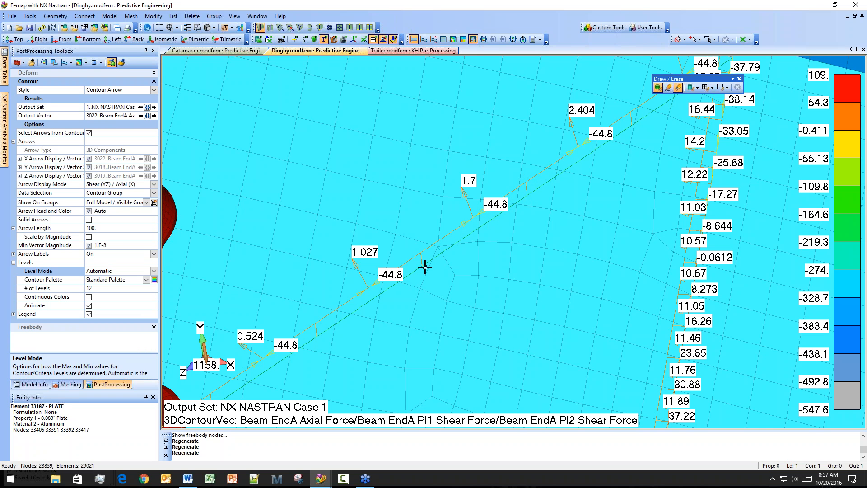
scroll(470, 254, "down", 3)
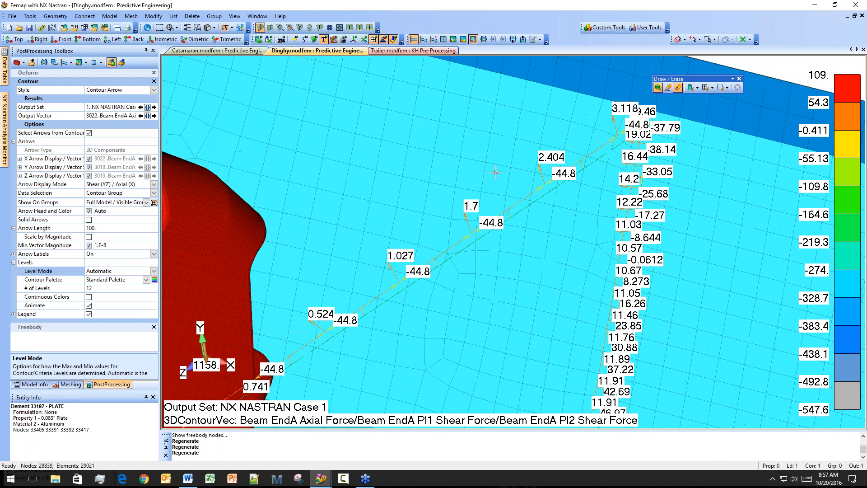
scroll(473, 219, "down", 3)
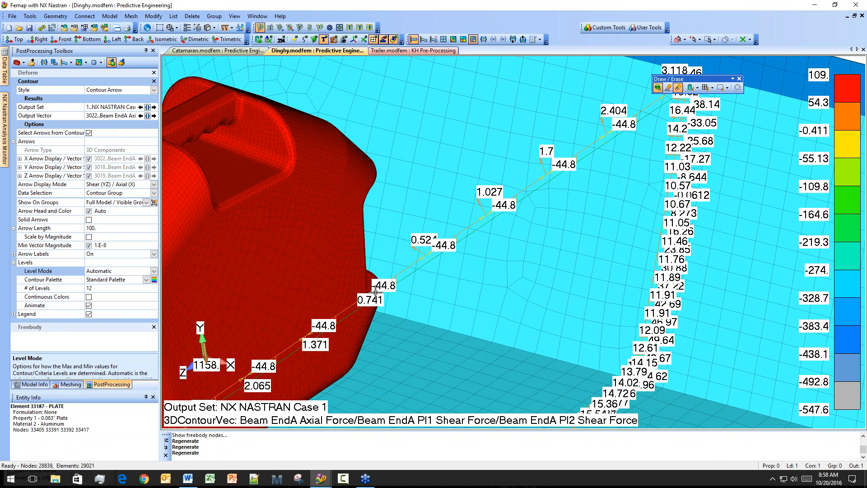
middle_click_drag(380, 288, 409, 264, "ctrl")
scroll(517, 257, "up", 2)
middle_click_drag(510, 228, 441, 315, "ctrl")
middle_click_drag(395, 292, 544, 202)
middle_click_drag(849, 242, 590, 242, "ctrl")
scroll(590, 242, "down", 3)
scroll(656, 242, "up", 5)
middle_click_drag(835, 406, 517, 284, "ctrl")
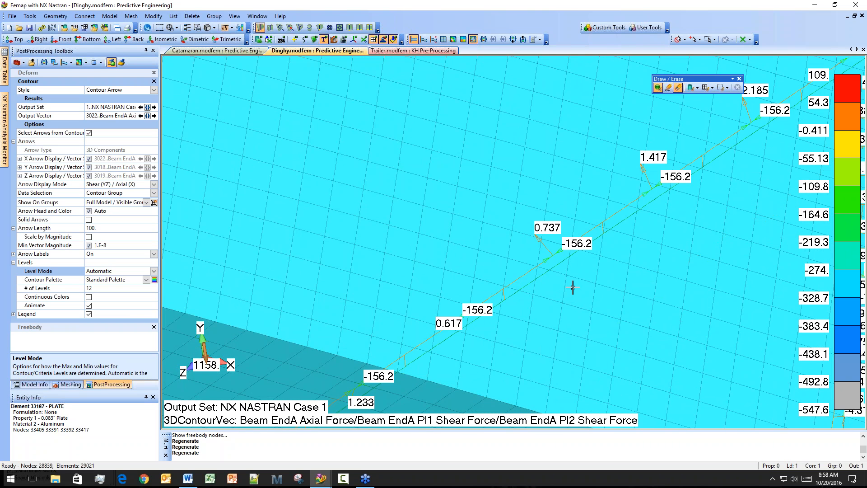
scroll(579, 294, "down", 7)
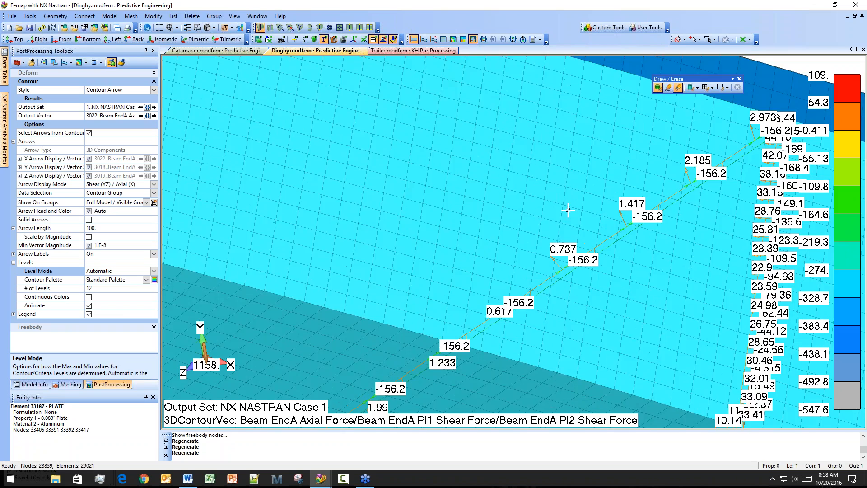
Examine the axial and shear force labels along the upper cross beam nearest the bow.
middle_click_drag(588, 290, 436, 225, "ctrl")
middle_click_drag(782, 328, 412, 261, "ctrl")
middle_click_drag(527, 277, 397, 199, "ctrl")
scroll(417, 215, "up", 4)
scroll(427, 235, "up", 4)
middle_click_drag(407, 268, 595, 286, "ctrl")
scroll(425, 285, "down", 2)
scroll(417, 289, "down", 3)
middle_click_drag(408, 224, 535, 323, "ctrl")
middle_click_drag(544, 279, 408, 271, "ctrl")
middle_click_drag(578, 354, 534, 286, "ctrl")
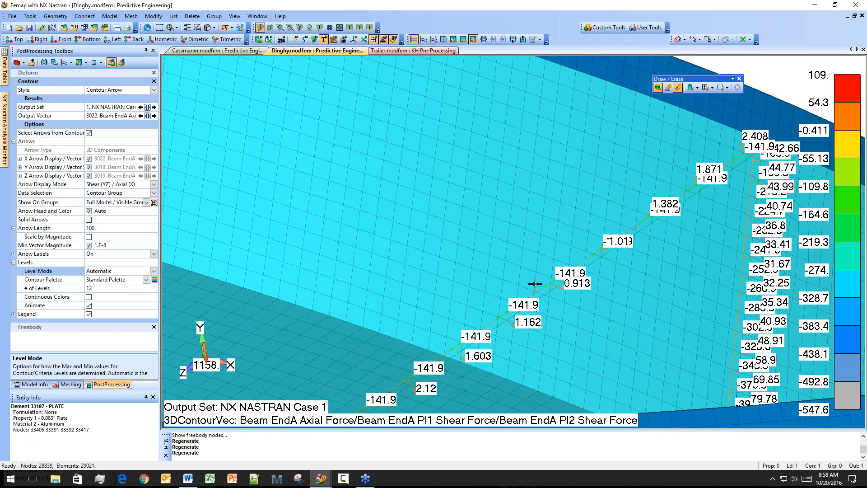
scroll(540, 338, "up", 2)
scroll(540, 338, "up", 1)
middle_click_drag(505, 340, 530, 299, "ctrl")
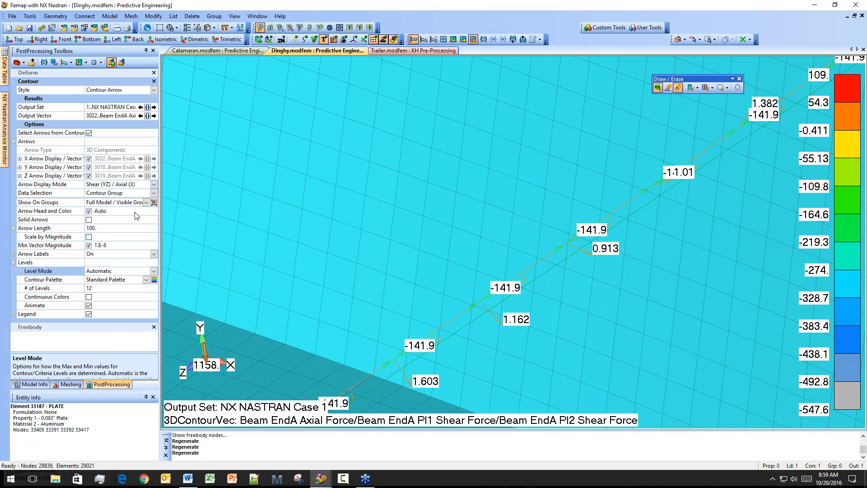
Inspect the force arrows and labels on the frames' side and floor beams, from the middle frame to the one beside the gas tank.
scroll(516, 231, "down", 1)
scroll(516, 231, "down", 3)
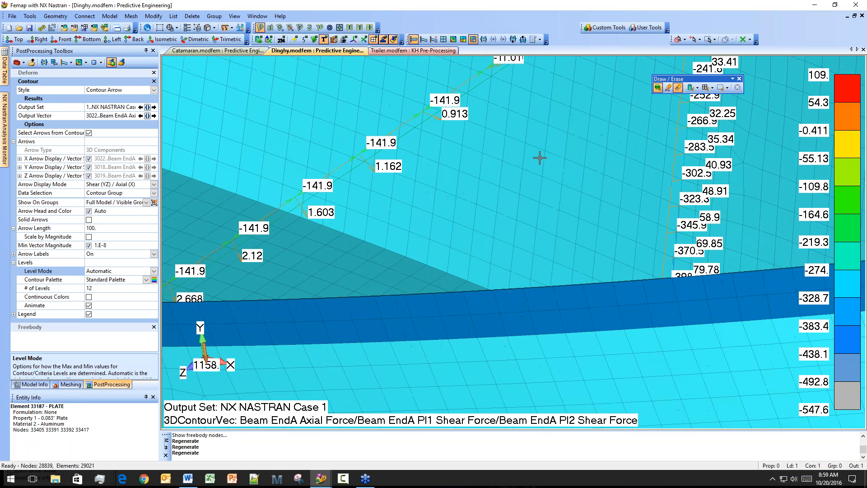
scroll(519, 214, "down", 4)
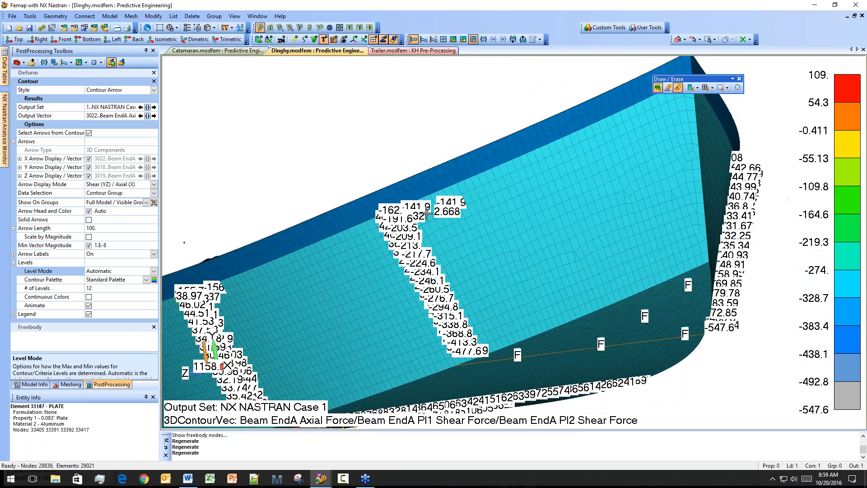
scroll(500, 242, "up", 5)
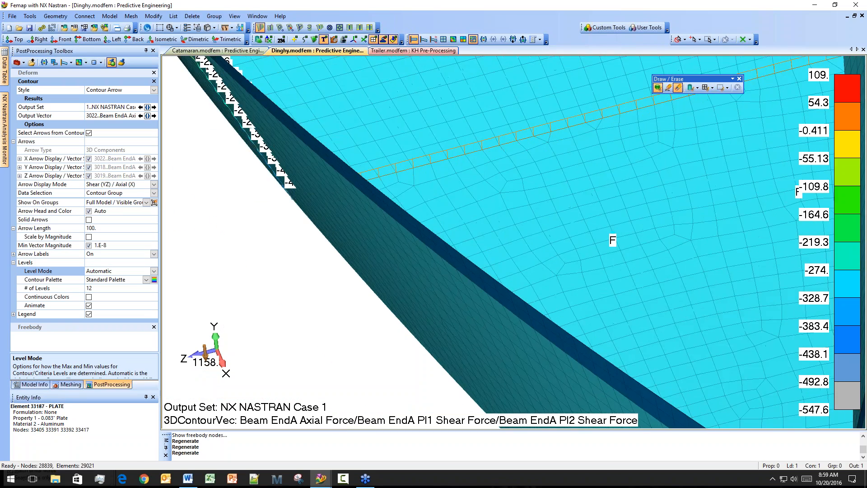
scroll(600, 343, "down", 5)
scroll(571, 286, "up", 7)
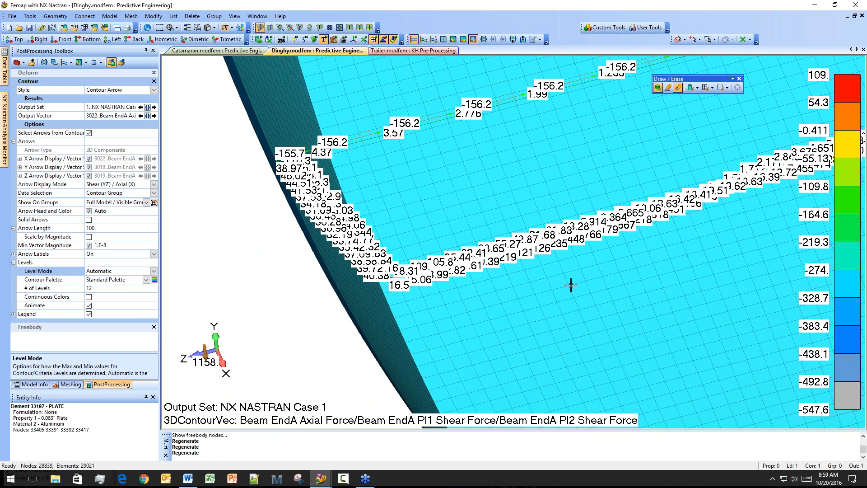
scroll(515, 323, "up", 2)
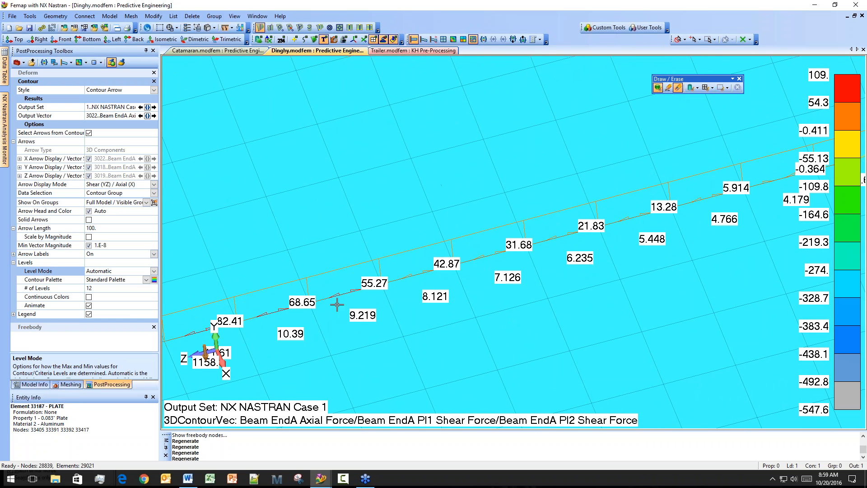
middle_click_drag(475, 270, 524, 317, "ctrl")
scroll(548, 296, "down", 5)
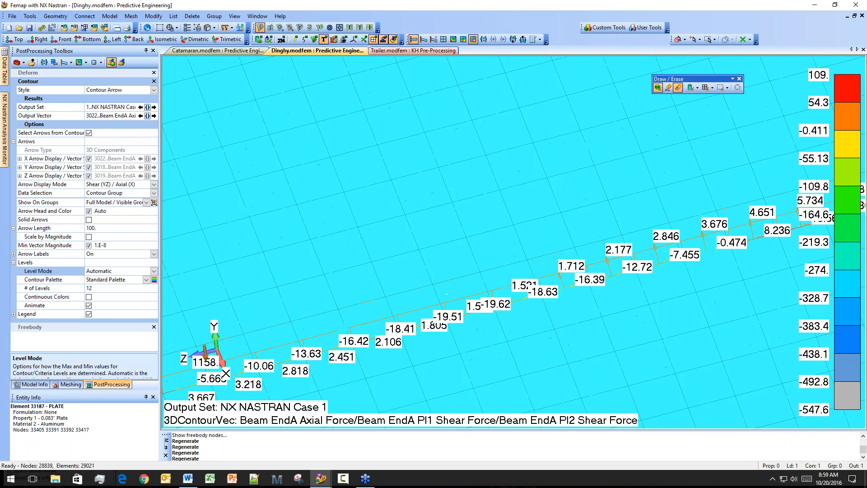
scroll(555, 259, "down", 10)
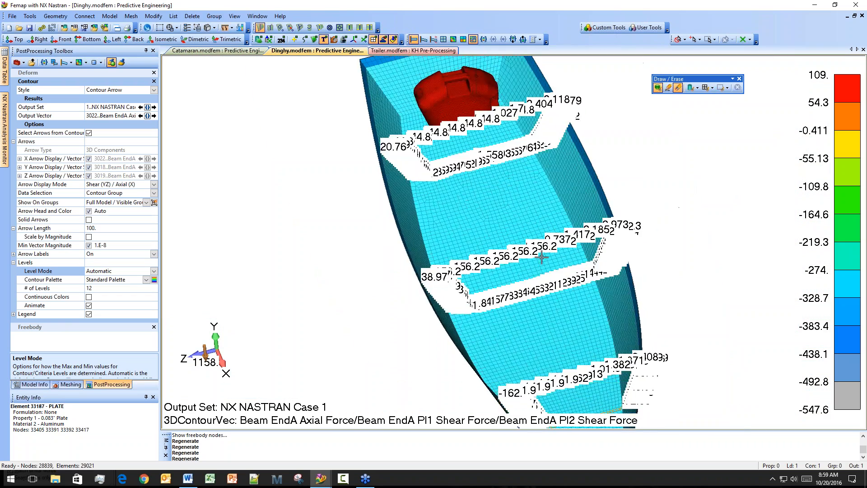
scroll(573, 198, "up", 3)
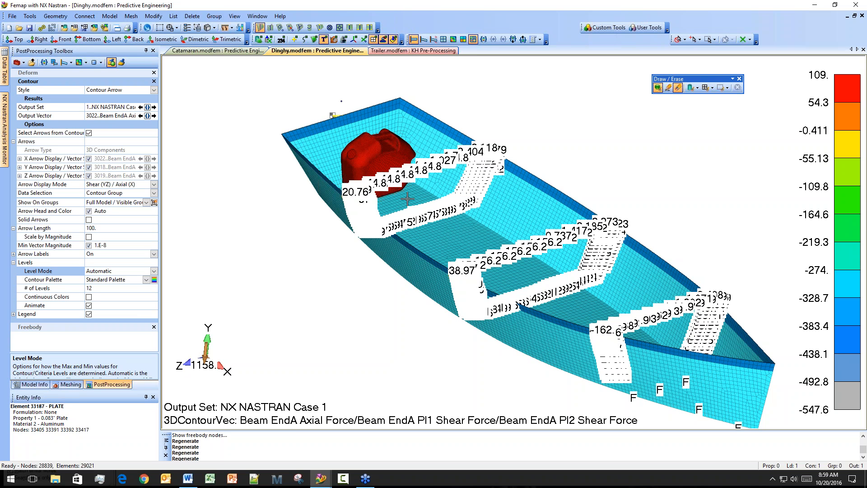
scroll(407, 199, "up", 3)
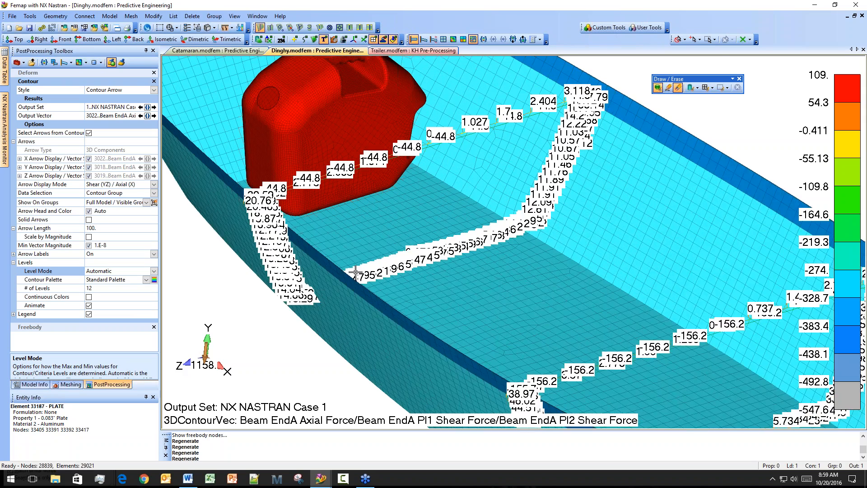
scroll(359, 293, "up", 3)
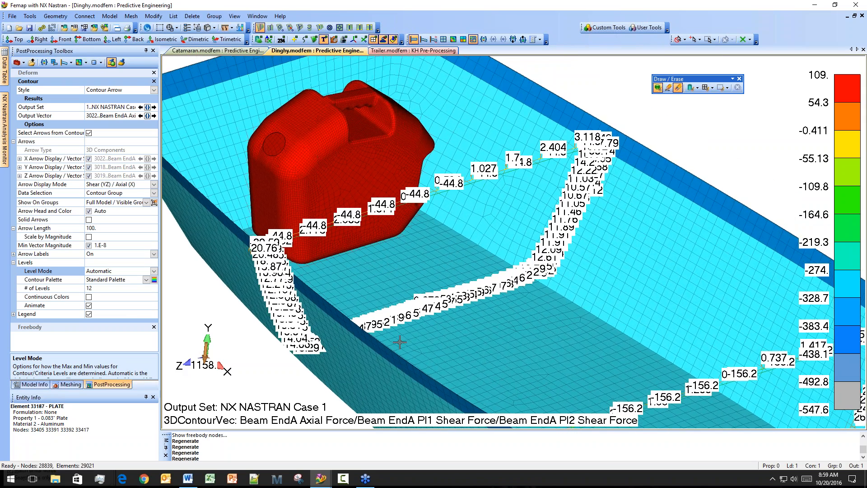
scroll(399, 342, "up", 2)
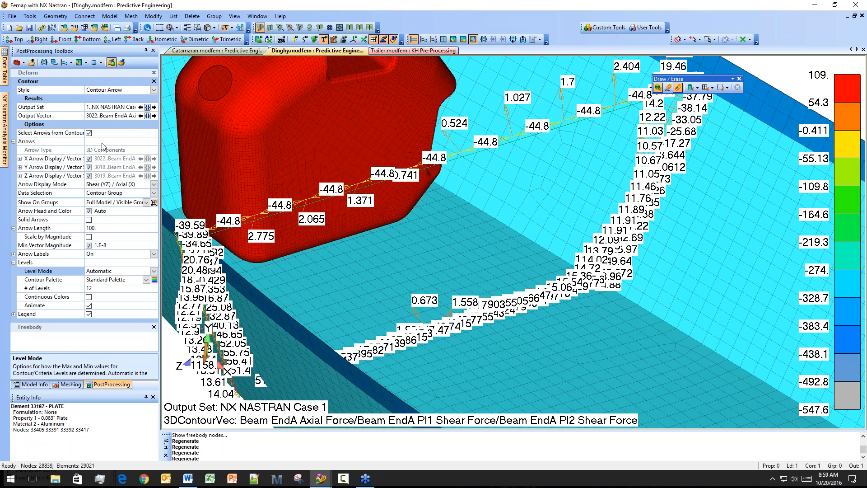
Set the contour style to No Contours and show the whole dinghy.
left_click(154, 90)
left_click(113, 98)
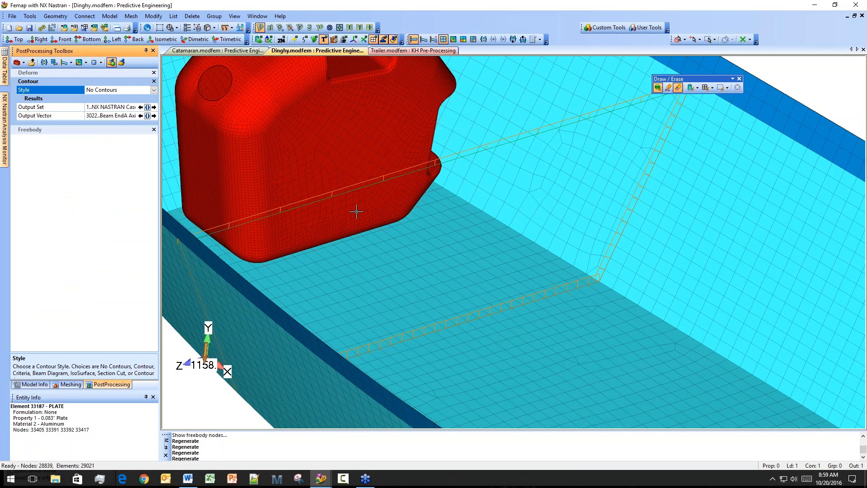
scroll(492, 273, "down", 5)
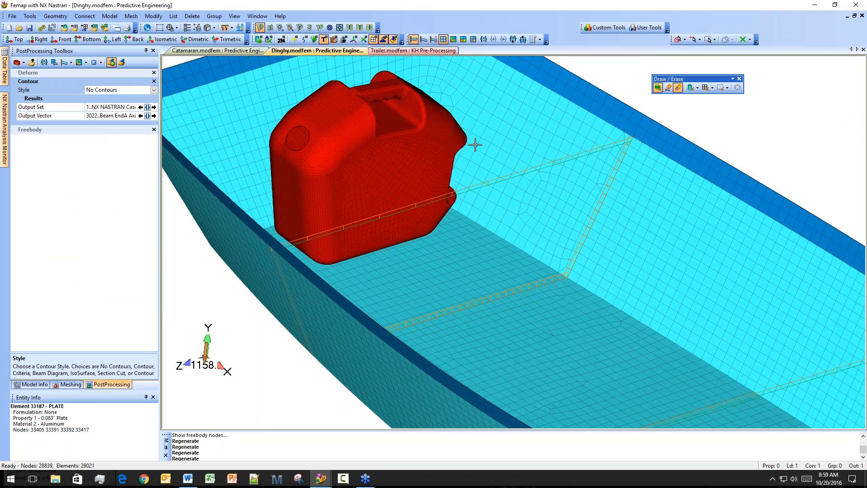
scroll(488, 207, "down", 3)
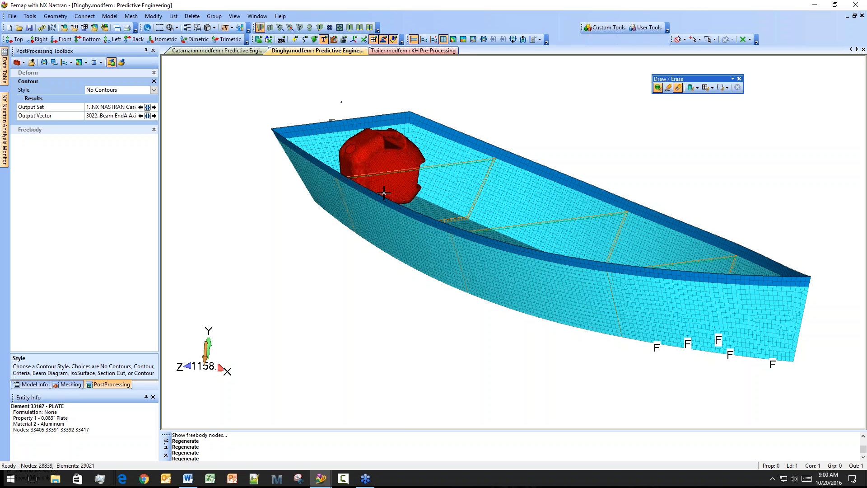
mouse_move(370, 183)
middle_mouse_down()
mouse_move(385, 221)
mouse_move(375, 199)
middle_mouse_up()
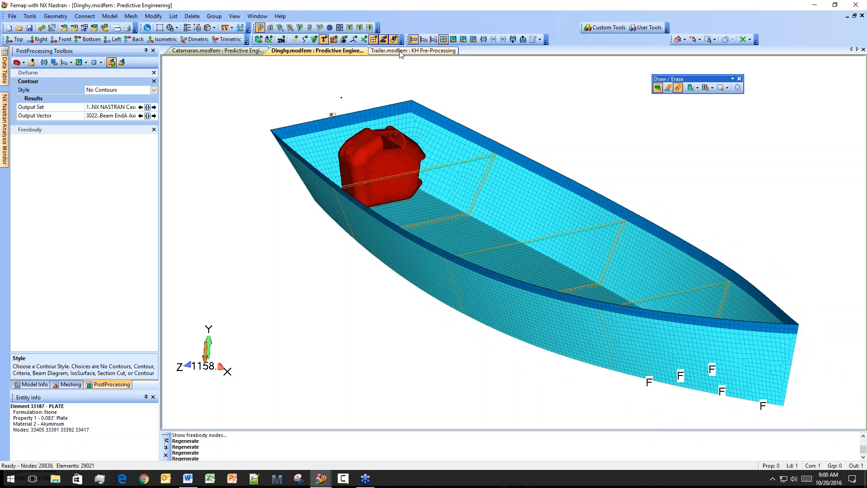
Switch to the Trailer model and list its element properties in the model tree.
left_click(399, 51)
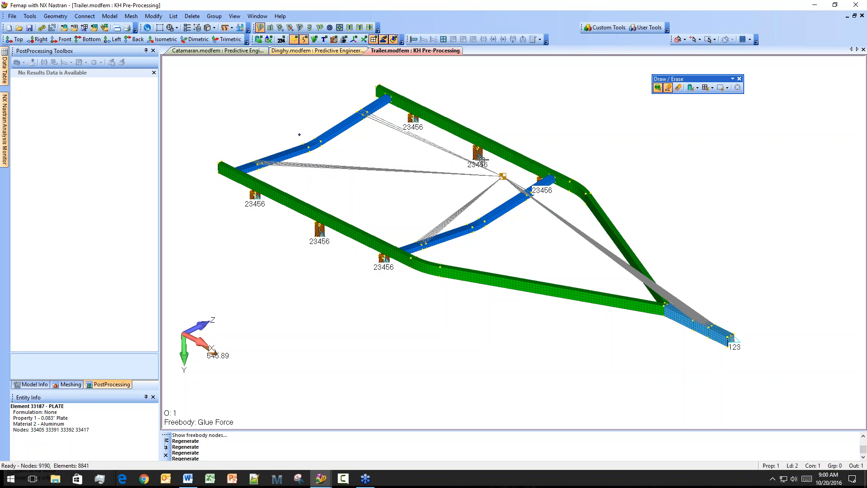
left_click(33, 384)
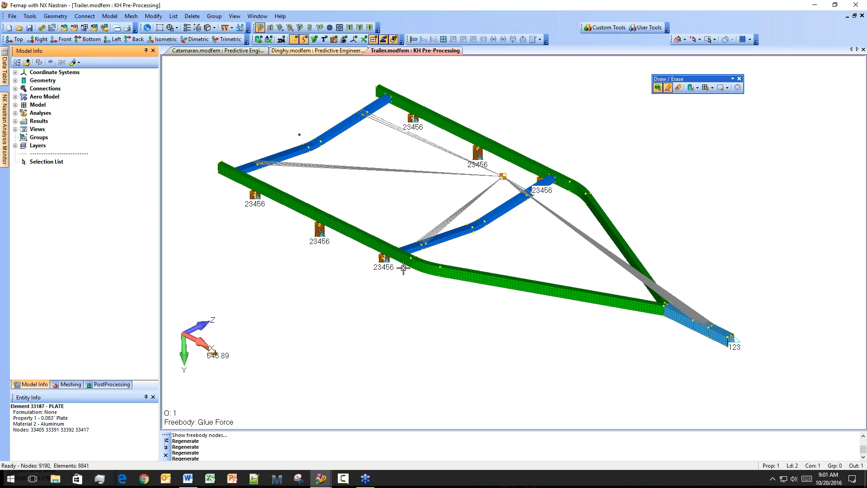
left_click(15, 104)
left_click(23, 130)
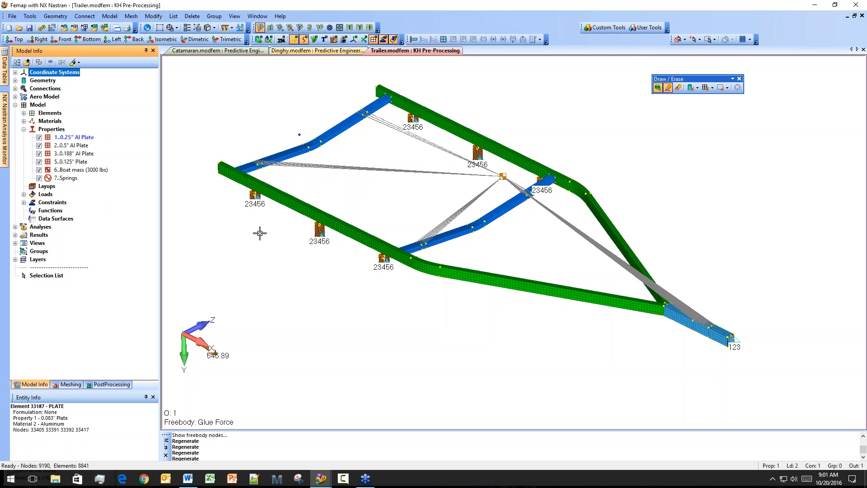
Show only the trailer's mounting brackets by drawing just the elements with the 0.5" Al Plate property.
scroll(261, 235, "up", 2)
scroll(262, 238, "up", 1)
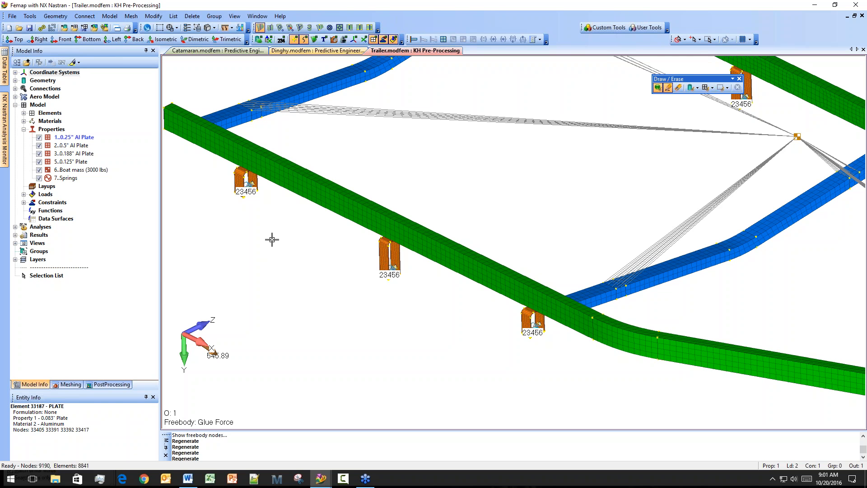
middle_click_drag(377, 298, 412, 215)
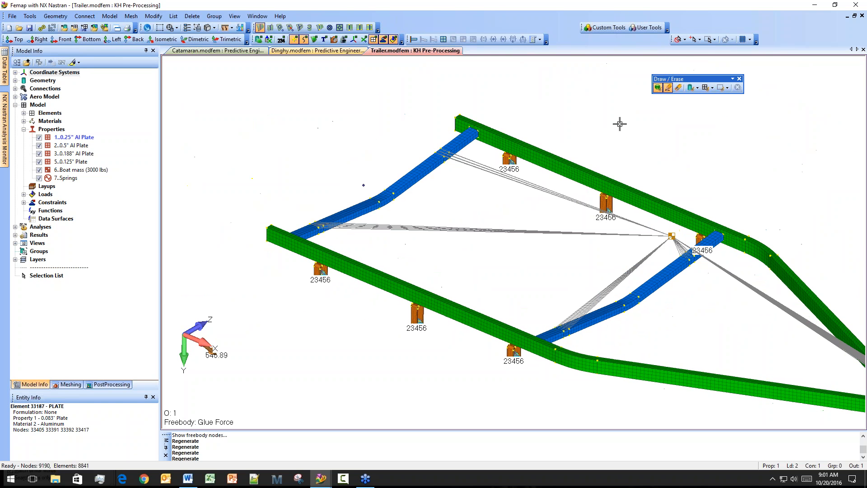
left_click(713, 87)
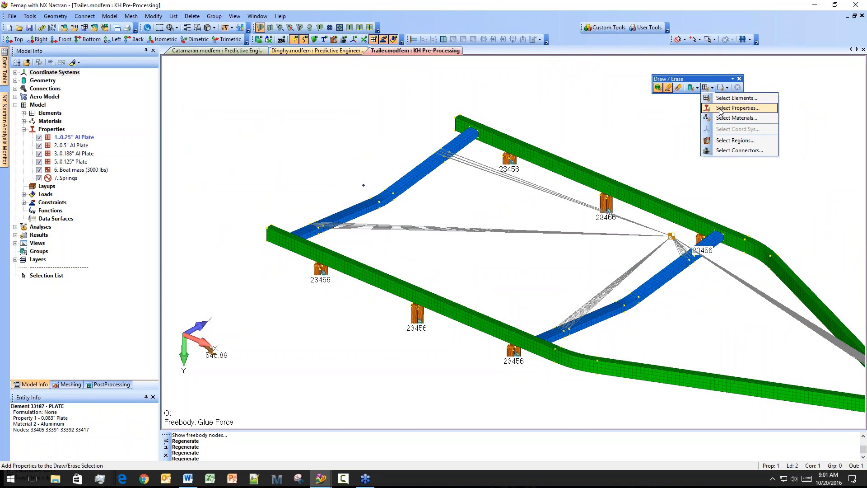
left_click(720, 108)
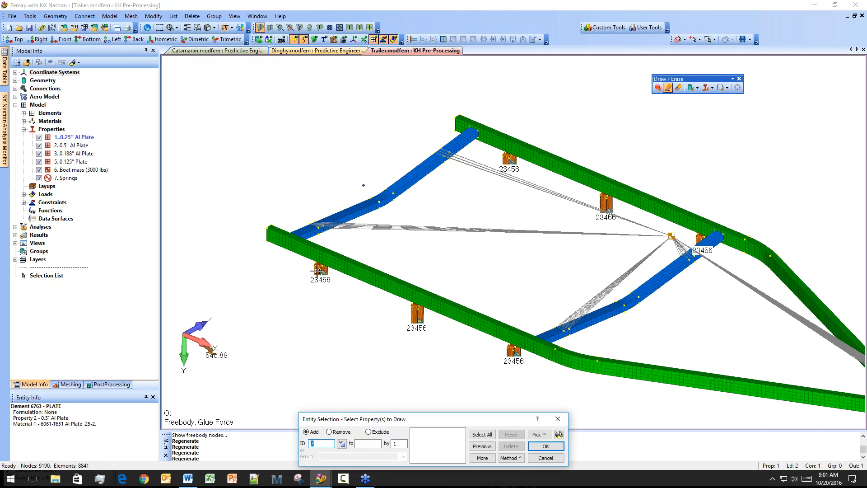
key("Return")
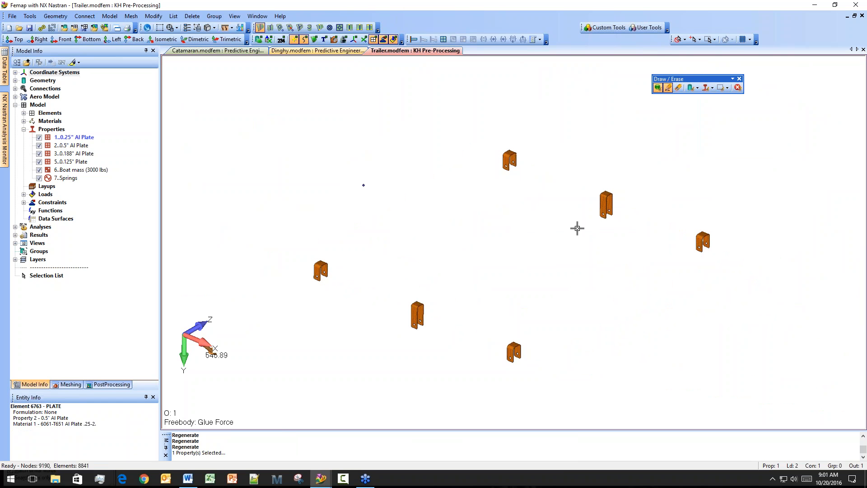
left_click(681, 89)
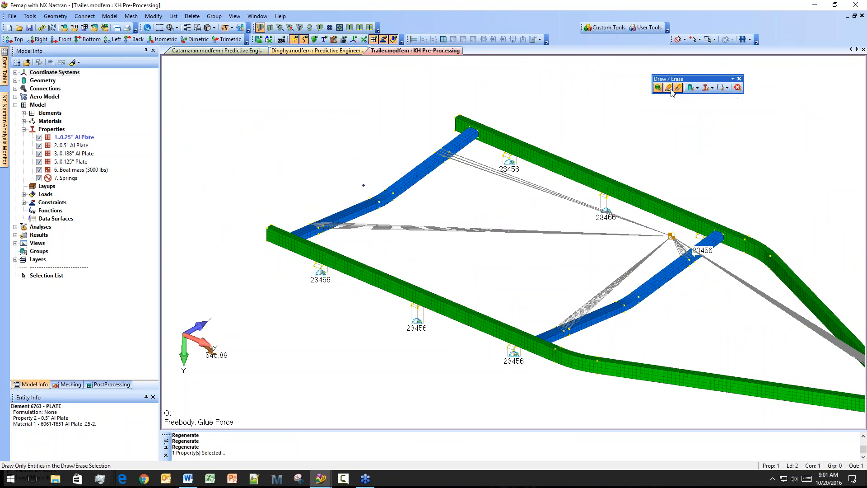
left_click(668, 87)
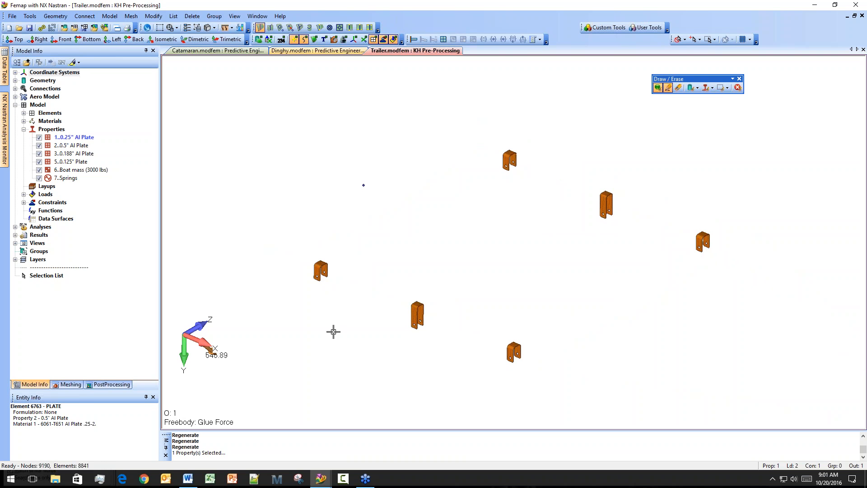
Extend the display to the rigid elements and constraints attached to the bracket holes and show one bracket up close.
scroll(342, 320, "up", 5)
middle_click_drag(301, 200, 413, 307, "ctrl")
scroll(413, 307, "up", 3)
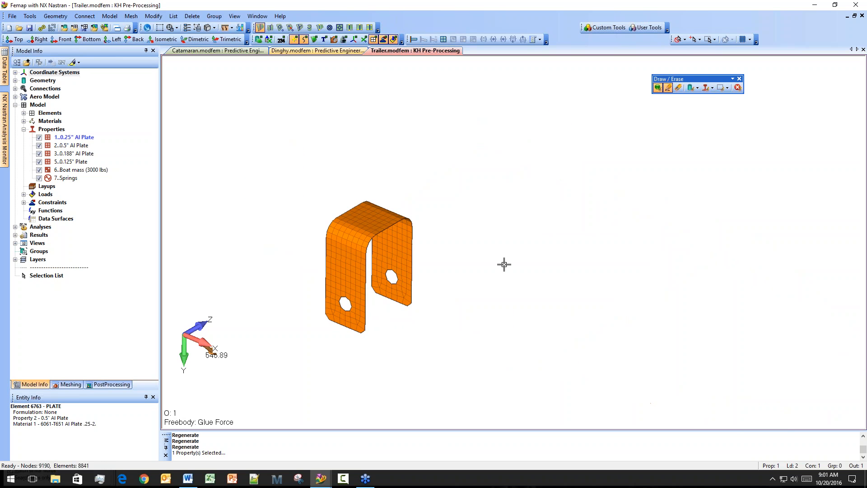
left_click(725, 88)
left_click(737, 172)
left_click(727, 88)
left_click(737, 149)
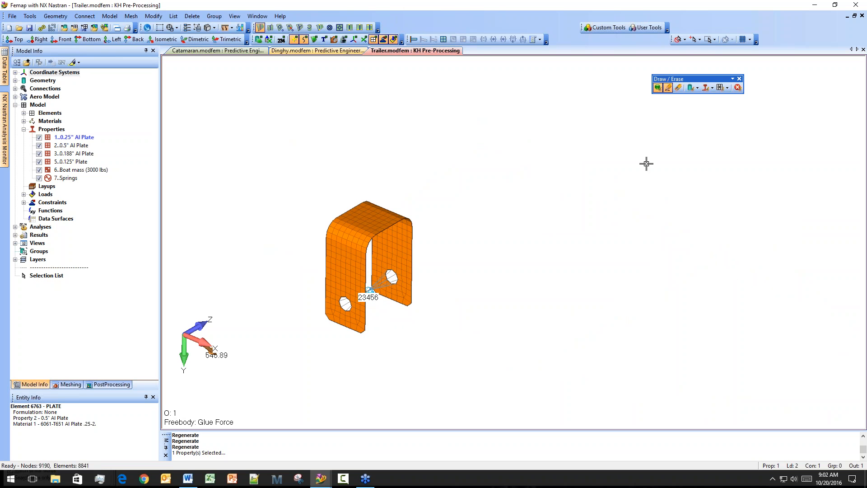
left_click(727, 88)
left_click(735, 159)
left_click(722, 89)
left_click(732, 160)
left_click(727, 88)
left_click(731, 161)
middle_click_drag(376, 300, 483, 253)
scroll(484, 252, "up", 2)
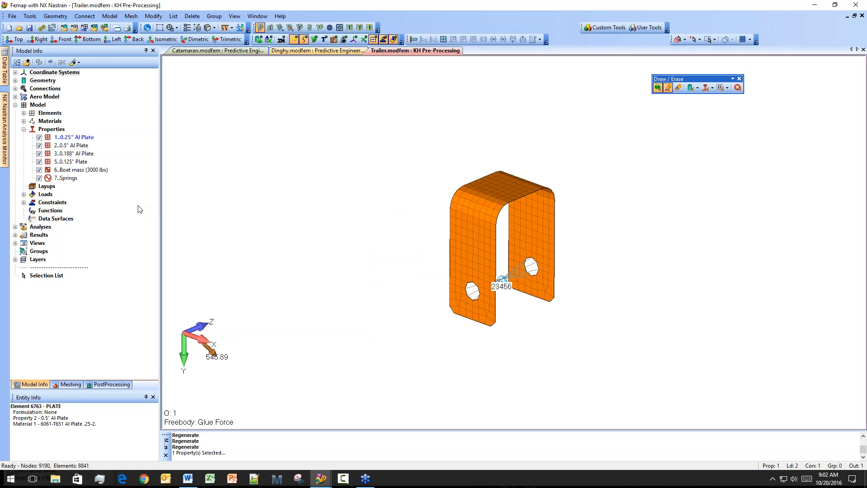
List the existing connection properties, regions and connectors in the model tree.
left_click(15, 89)
scroll(451, 271, "down", 5)
middle_click_drag(505, 245, 384, 209)
left_click(23, 97)
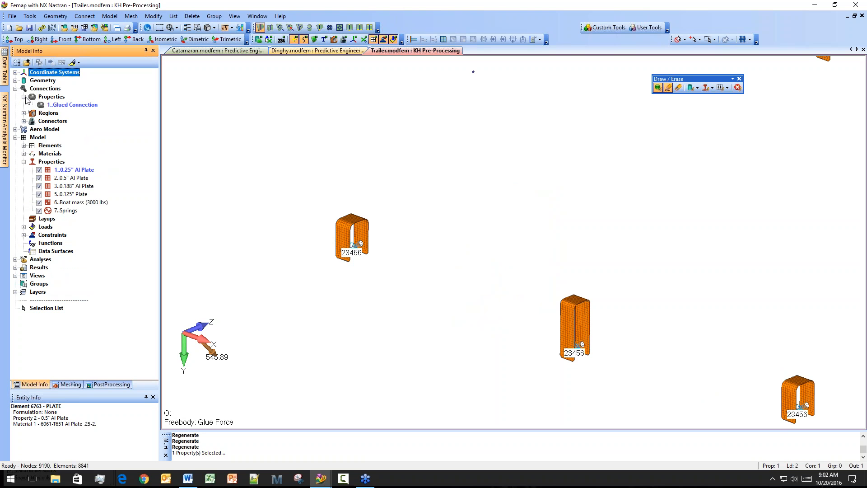
left_click(24, 112)
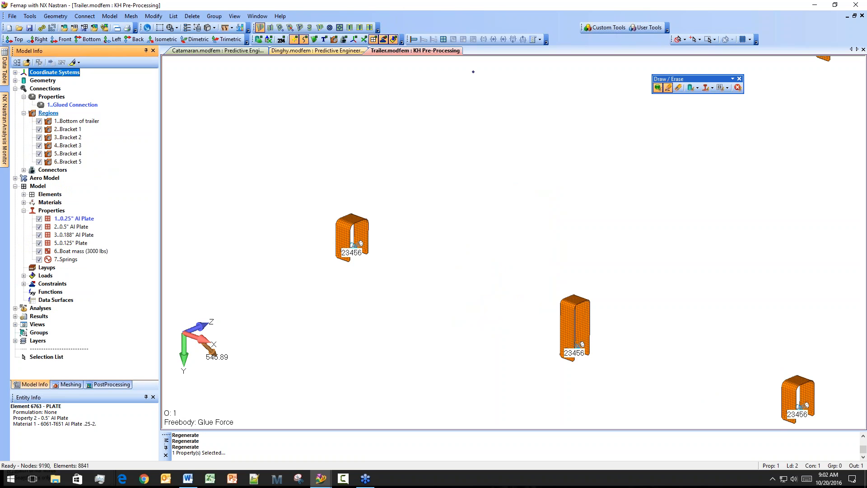
left_click(23, 171)
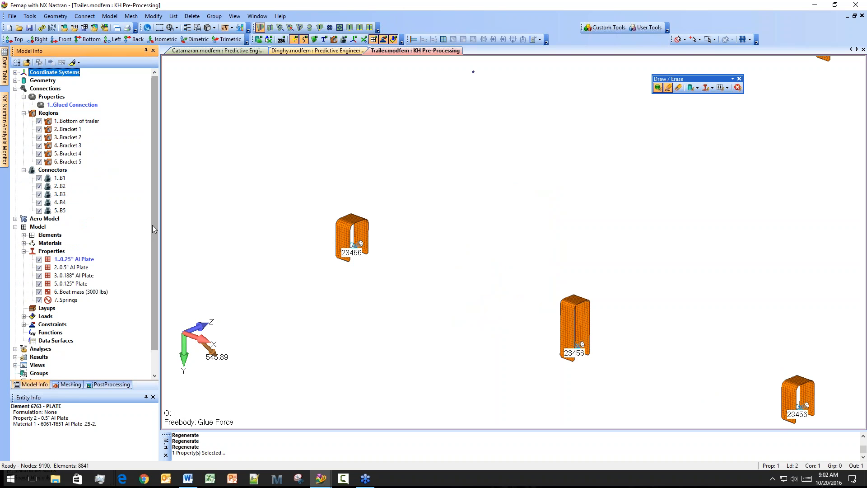
Highlight the Bottom of trailer region and connectors B1 to B5 to check which brackets are glued.
scroll(269, 176, "down", 5)
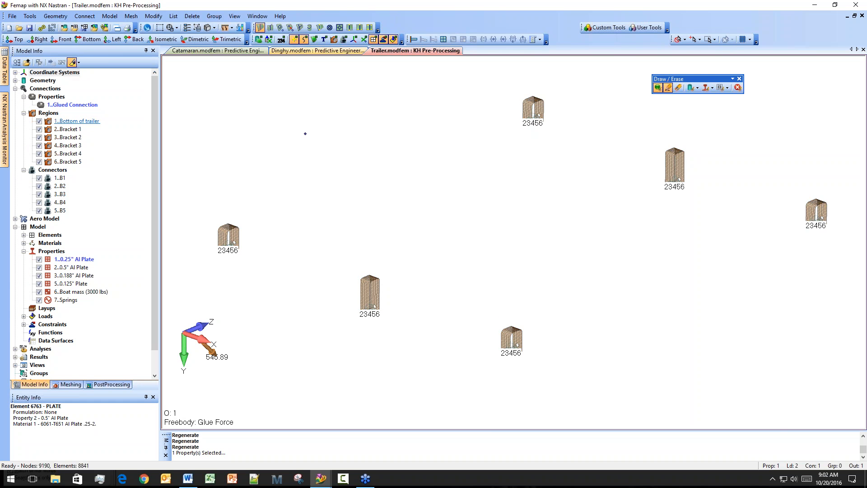
left_click(59, 178)
left_click(60, 186)
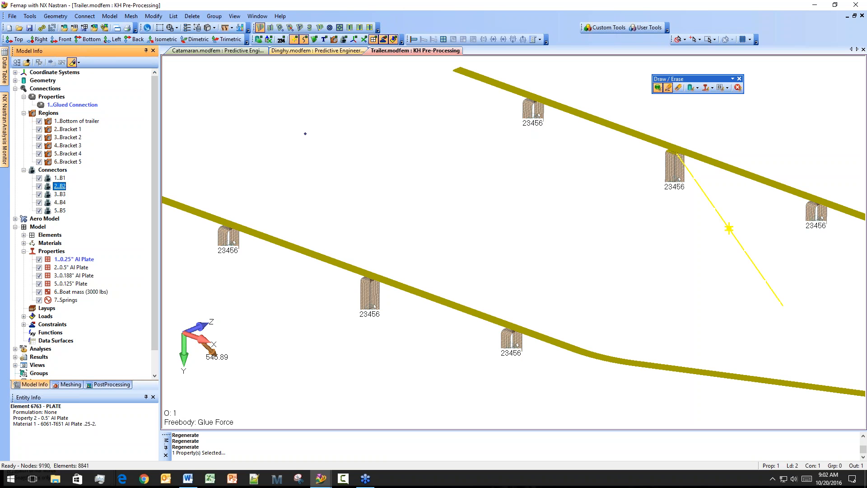
left_click(60, 194)
left_click(60, 202)
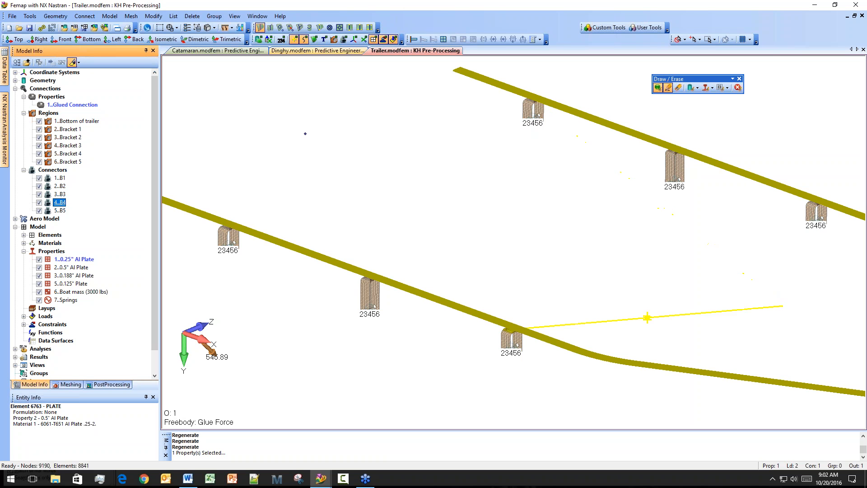
left_click(60, 211)
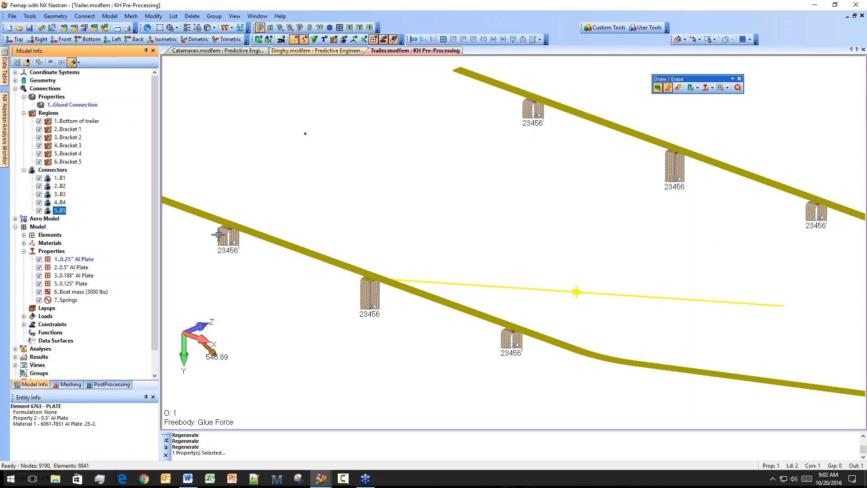
Start a new connection region for the unconnected bracket, defined by elements and titled Bracket 6.
middle_click_drag(229, 242, 320, 229, "ctrl")
key("ctrl+g")
scroll(339, 264, "up", 5)
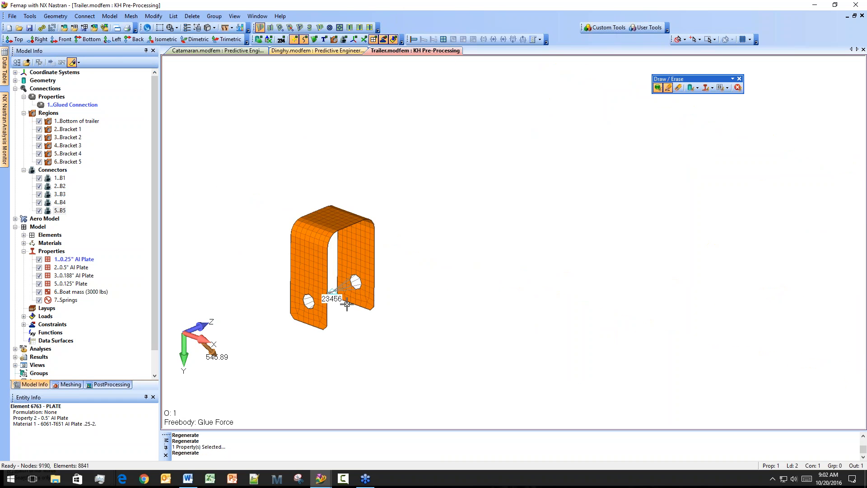
middle_click_drag(327, 325, 367, 307, "ctrl")
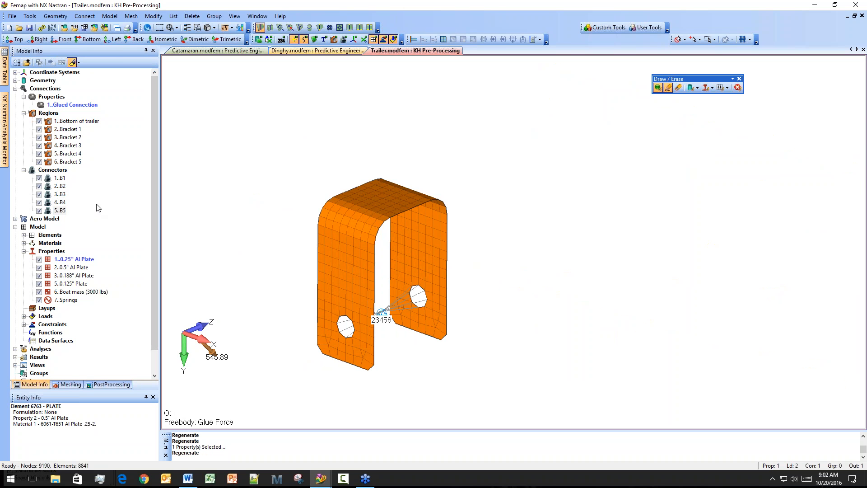
left_click(48, 115)
right_click(48, 115)
left_click(68, 120)
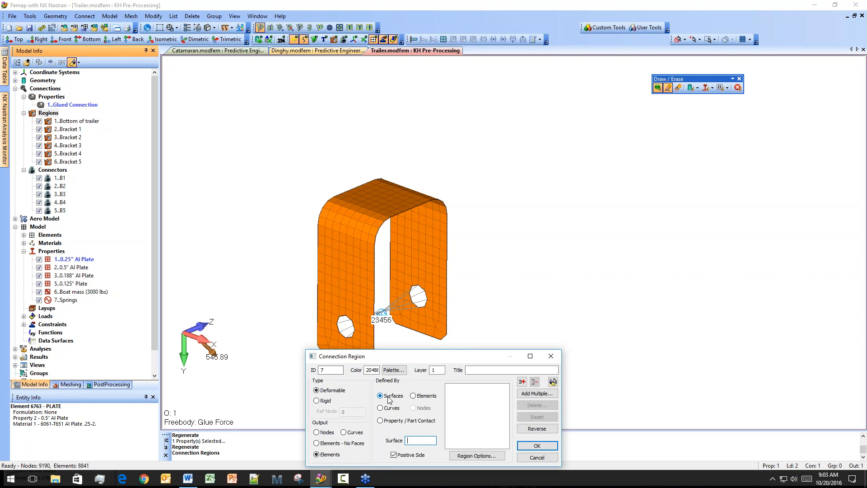
left_click(423, 396)
left_click(484, 369)
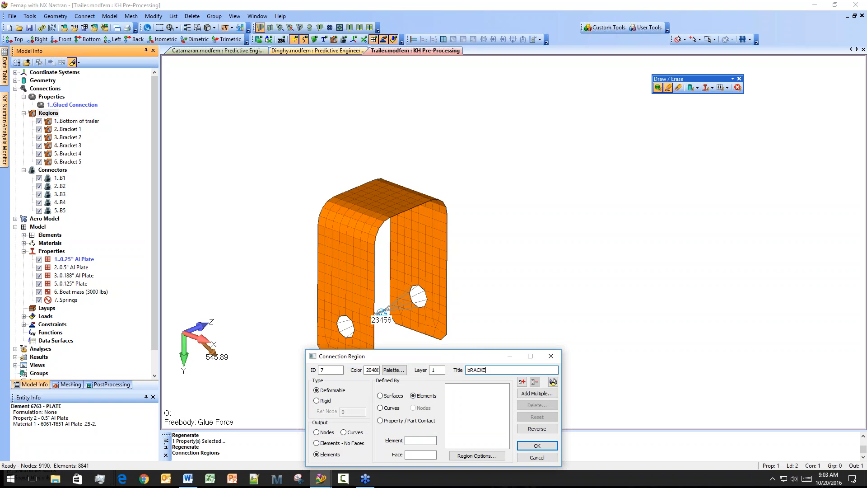
key("shift+Home")
type("B")
left_click(377, 207)
left_click(369, 206)
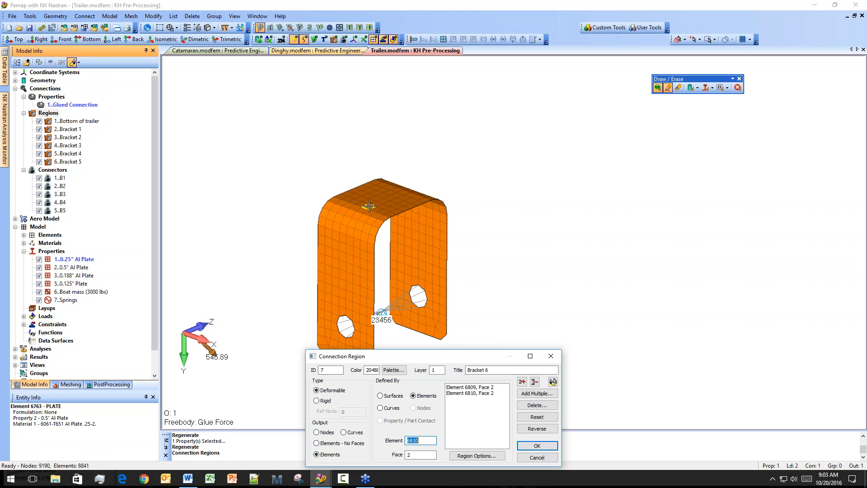
left_click(537, 404)
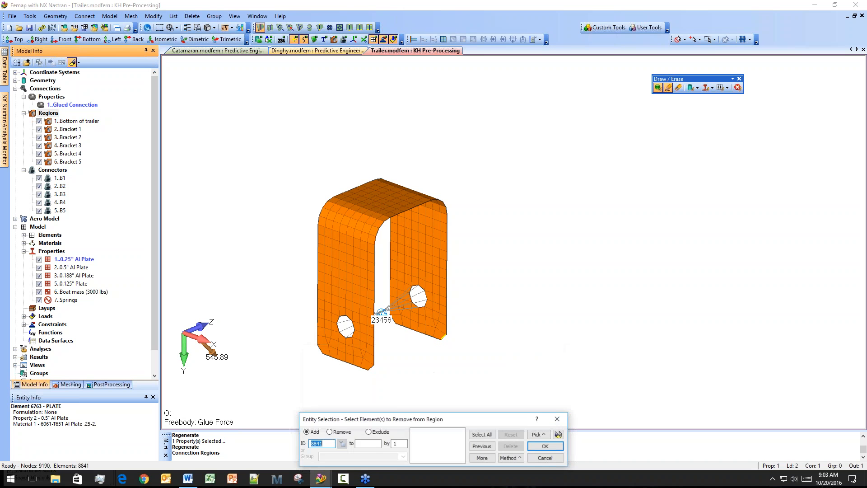
left_click(534, 447)
left_click(537, 417)
Begin adding multiple faces to the region and try picking and previewing individual element faces on the bracket's top.
left_click(529, 394)
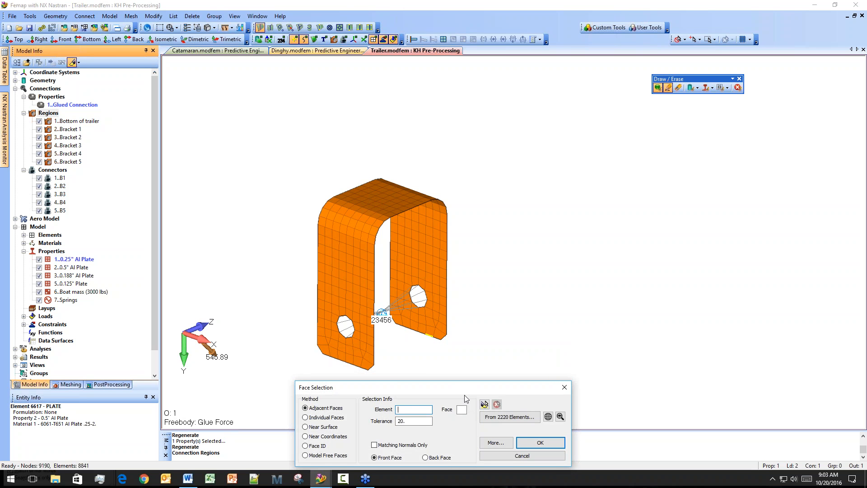
left_click(326, 418)
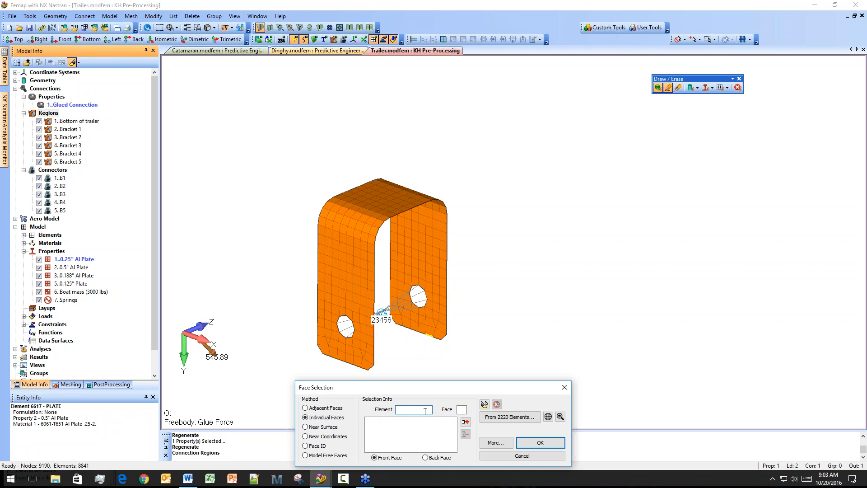
left_click(355, 190)
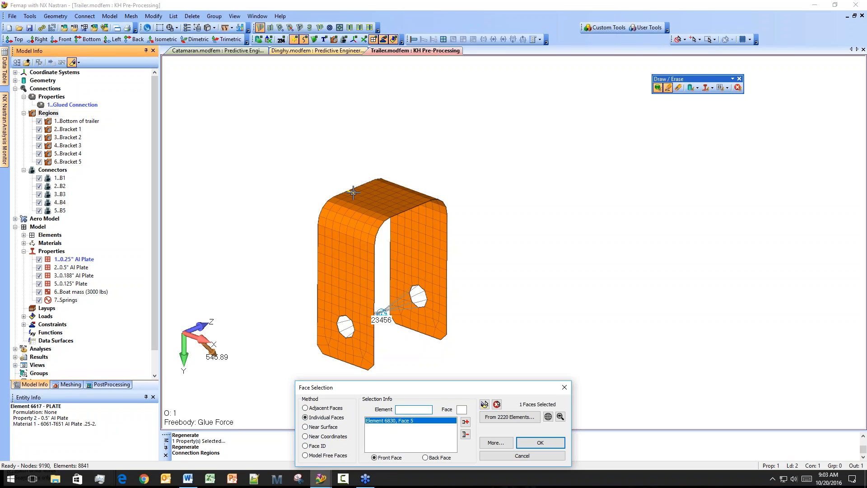
left_click(464, 434)
left_click(362, 188)
left_click(383, 196)
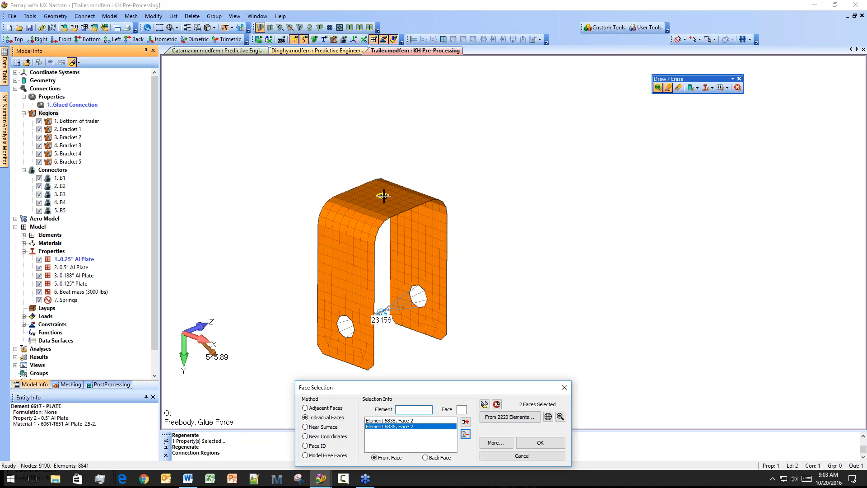
left_click(484, 403)
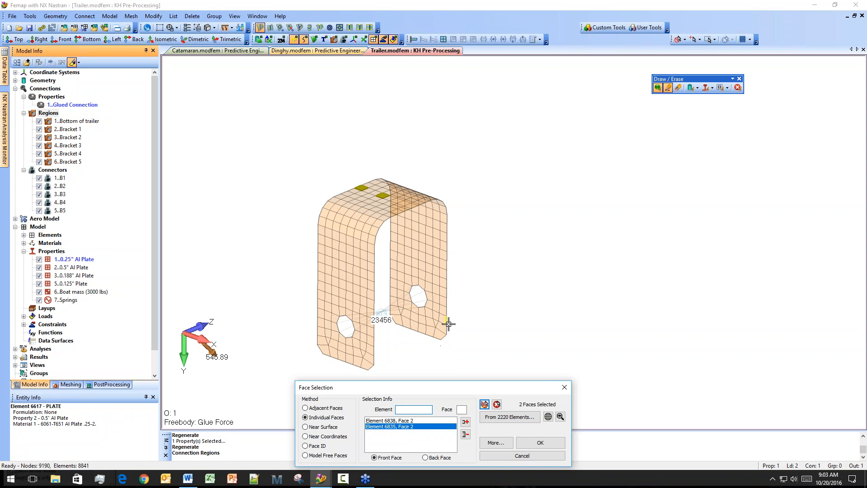
left_click(497, 404)
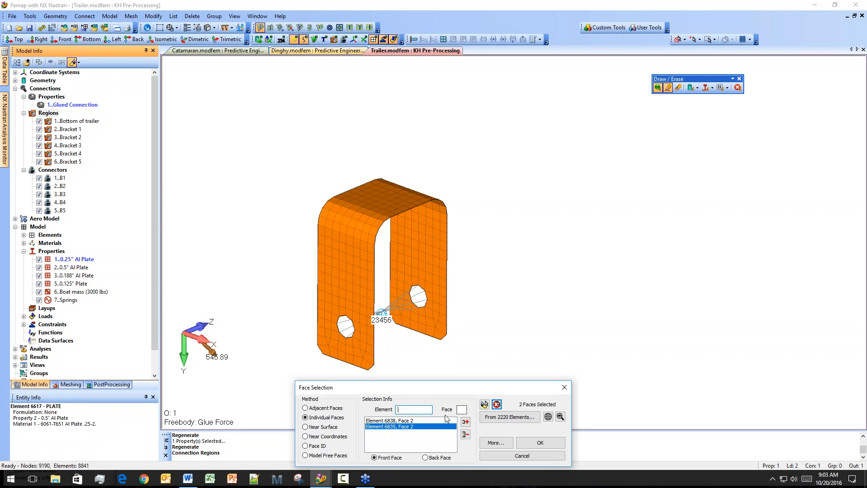
left_click(466, 435)
Change the face selection to Adjacent Faces and limit the selectable faces to the elements of this bracket.
left_click(335, 409)
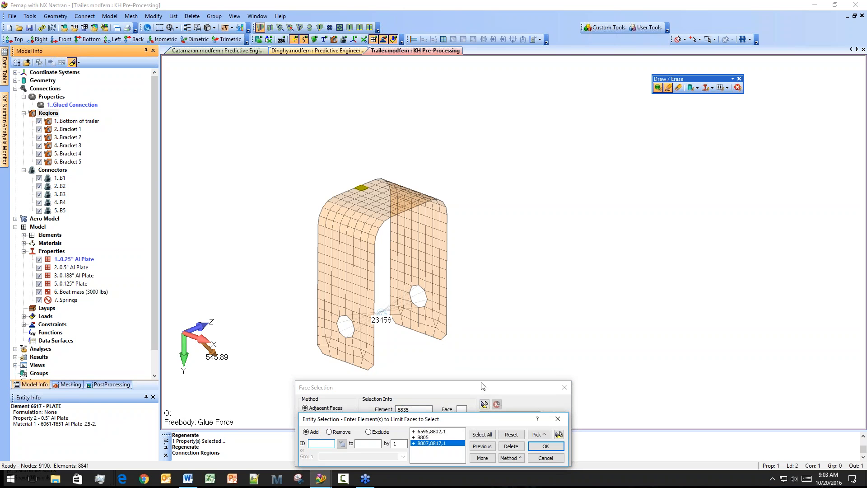
left_click(510, 434)
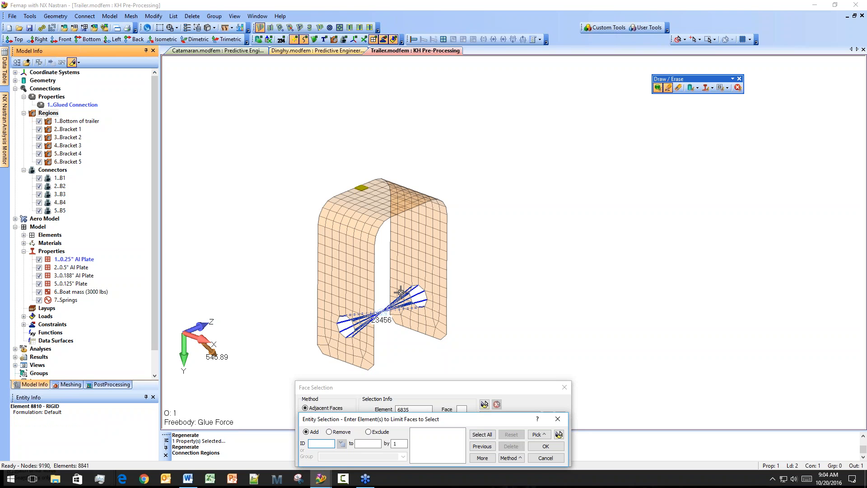
left_click_drag(269, 137, 482, 375)
left_click(546, 445)
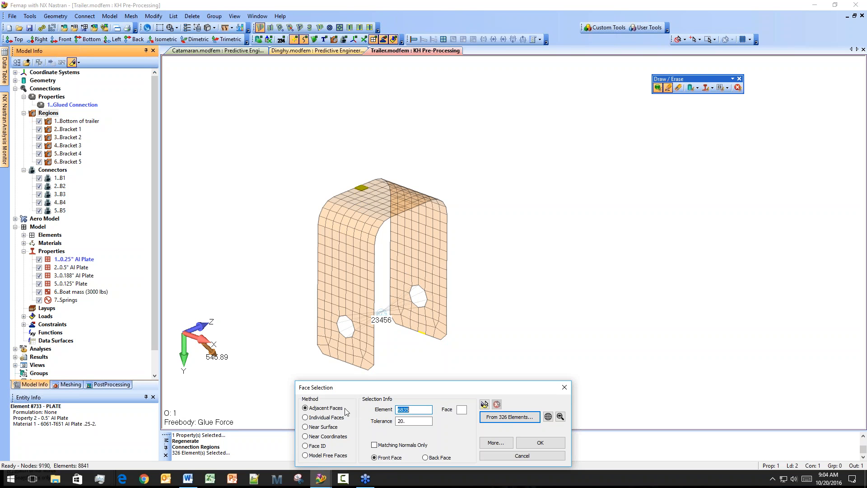
Try selecting the adjacent faces on the bracket's top with a tolerance of 20, and preview the selected faces.
key("Tab")
left_click(415, 409)
left_click(383, 192)
middle_click_drag(383, 192, 376, 205)
left_click(376, 205)
left_click(484, 404)
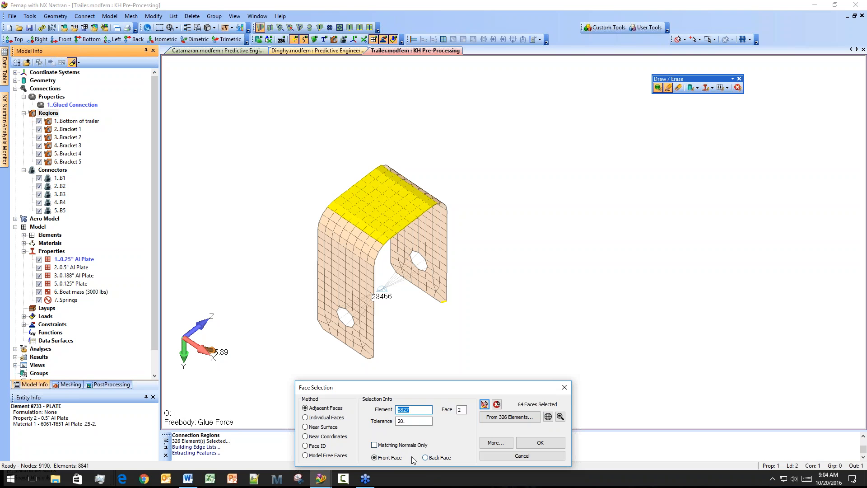
left_click(501, 443)
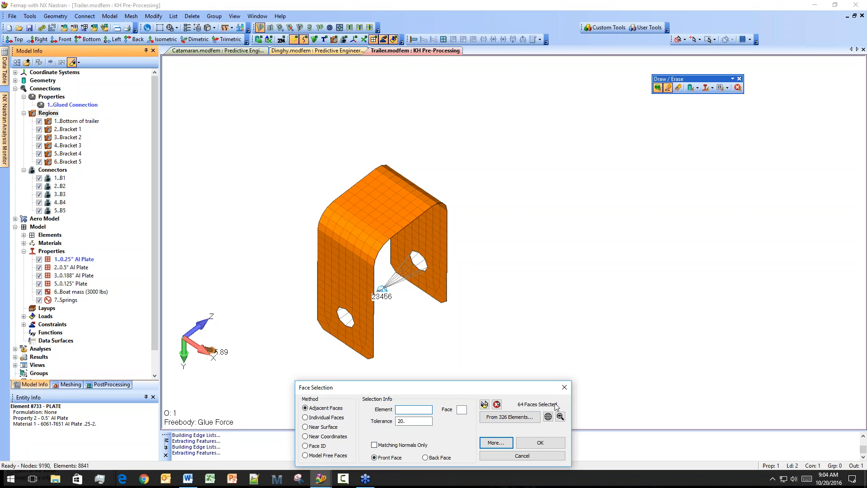
left_click(484, 403)
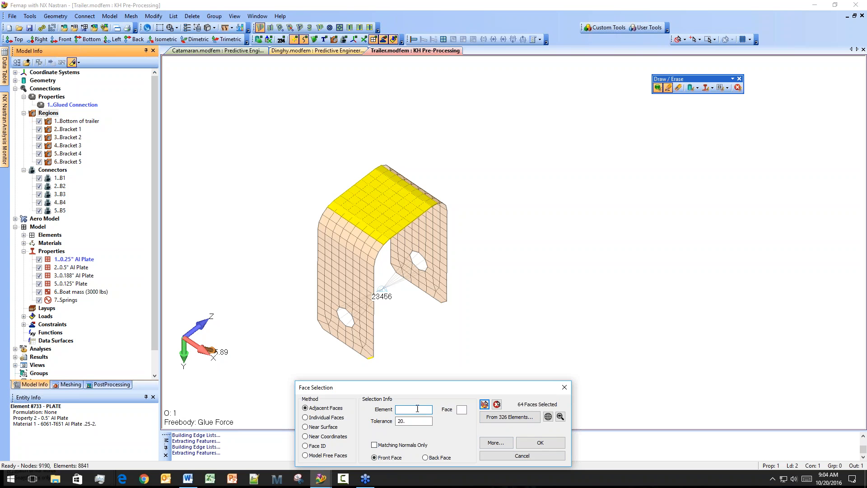
Try adding the adjacent faces of the bracket's front leg, preview them, and abandon the face selection.
left_click(354, 288)
left_click(484, 404)
left_click(484, 404)
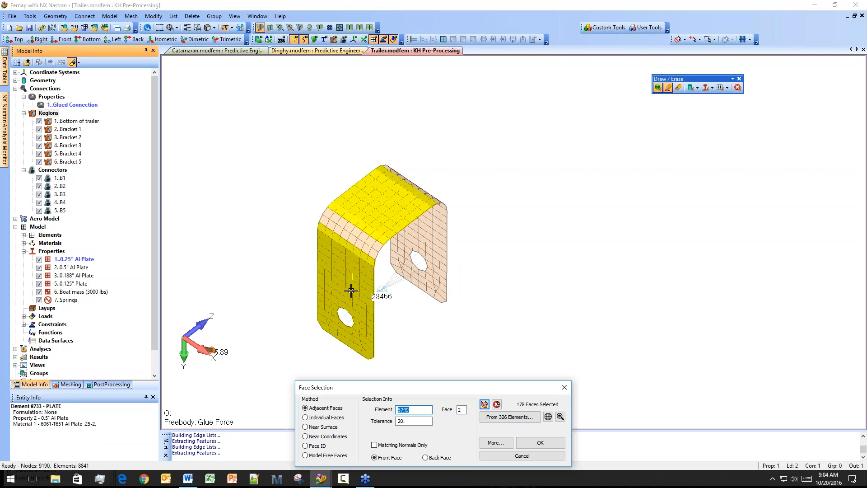
left_click(497, 404)
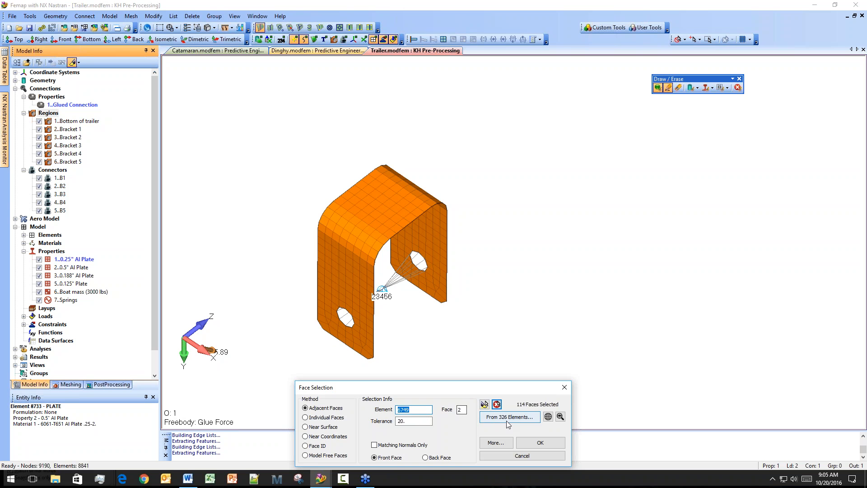
left_click(496, 404)
left_click(497, 405)
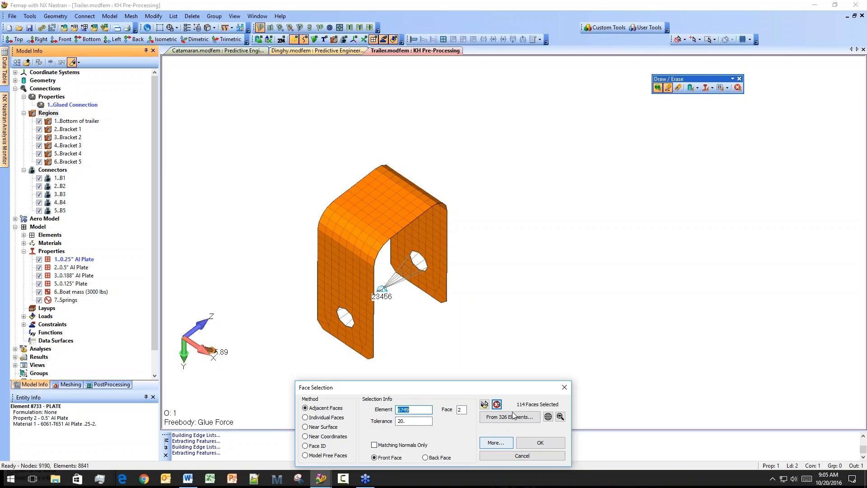
left_click(485, 404)
left_click(495, 458)
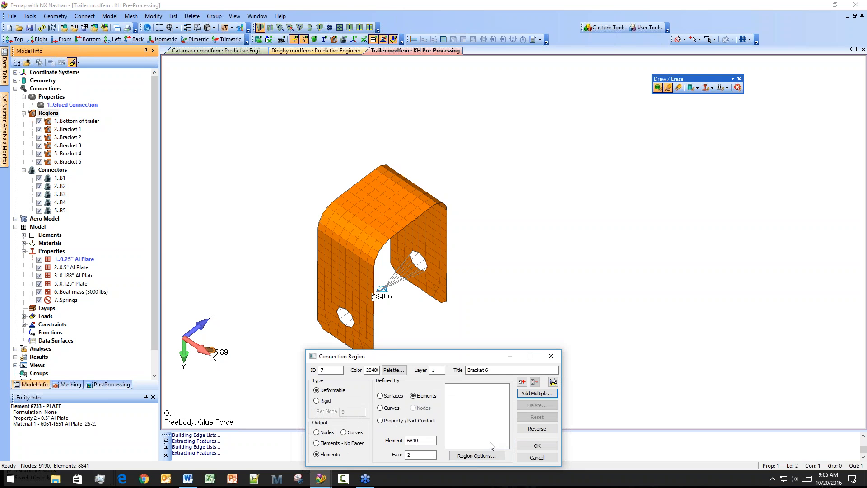
Add the adjacent faces across the bracket's top to the Bracket 6 region, using a tolerance of 20.
left_click(537, 393)
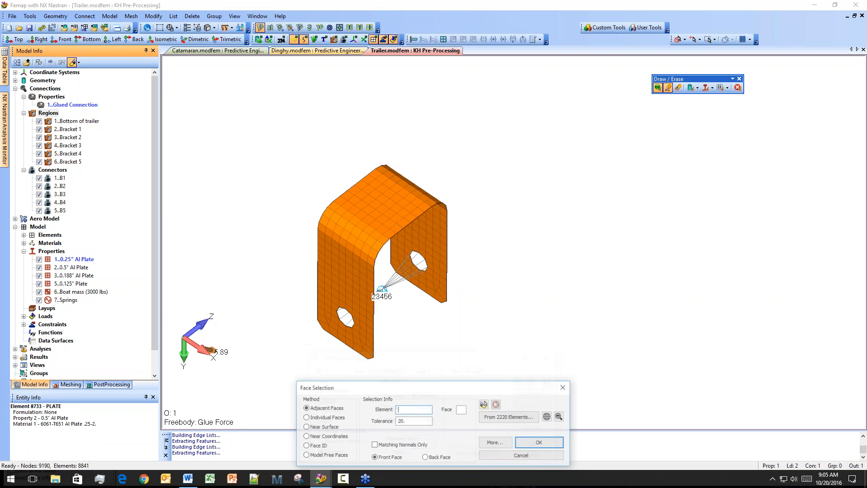
left_click(382, 208)
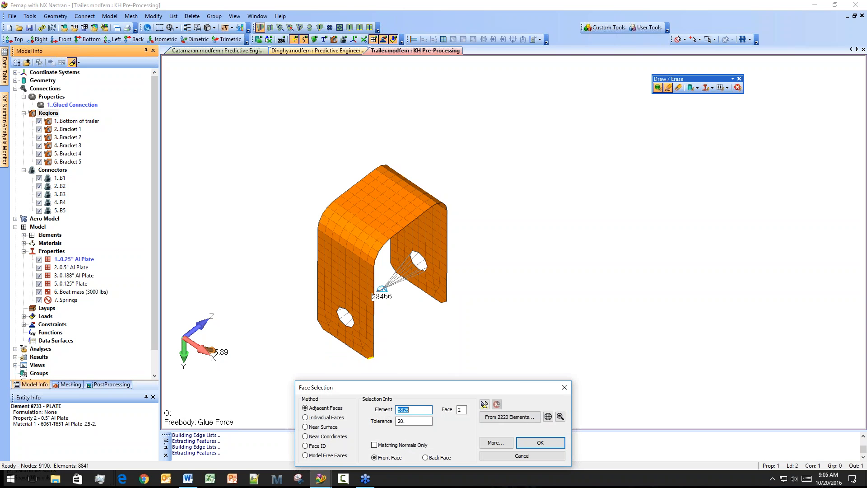
left_click(484, 404)
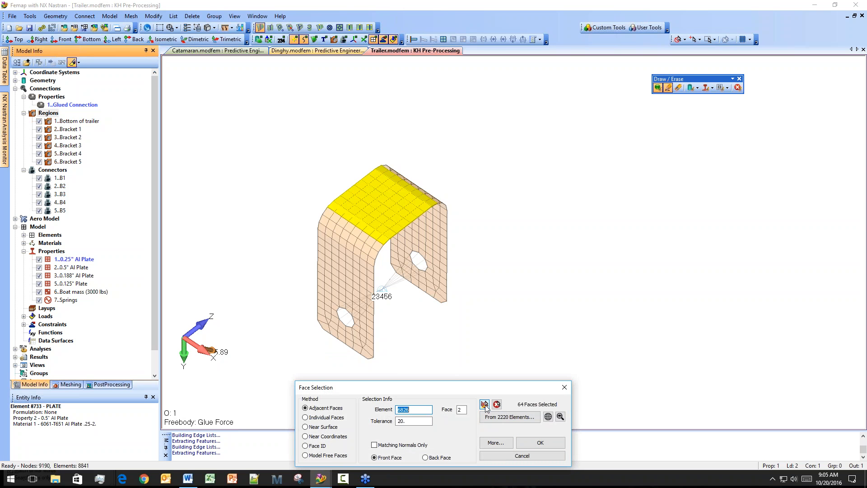
left_click(525, 443)
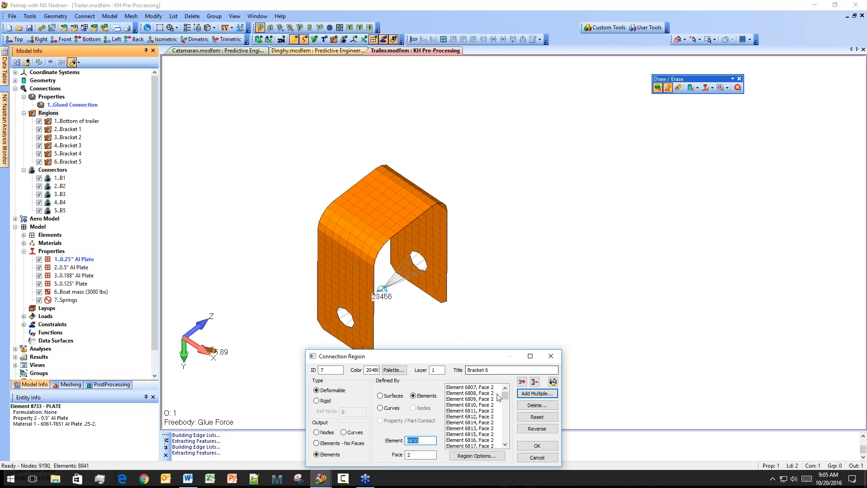
Review the listed element faces and their preview, and create the Bracket 6 connection region.
left_click_drag(502, 396, 500, 445)
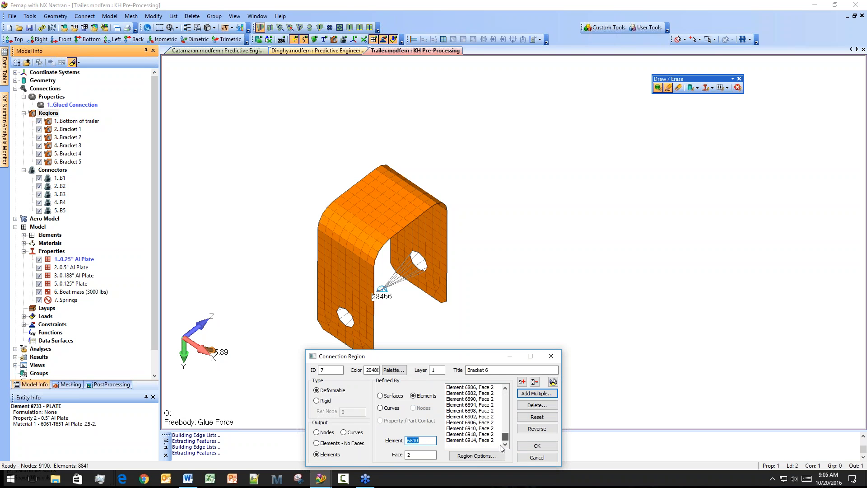
left_click(527, 447)
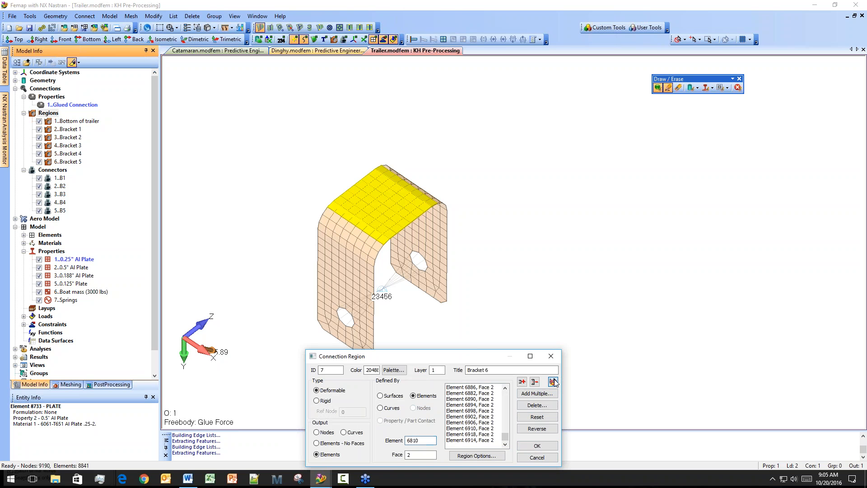
left_click(530, 447)
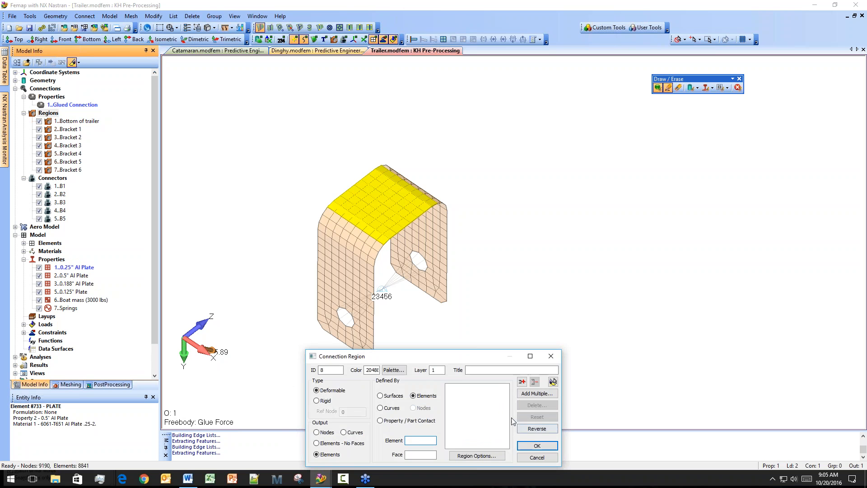
left_click(551, 355)
Clear the face highlighting from the bracket by regenerating the view.
right_click(61, 180)
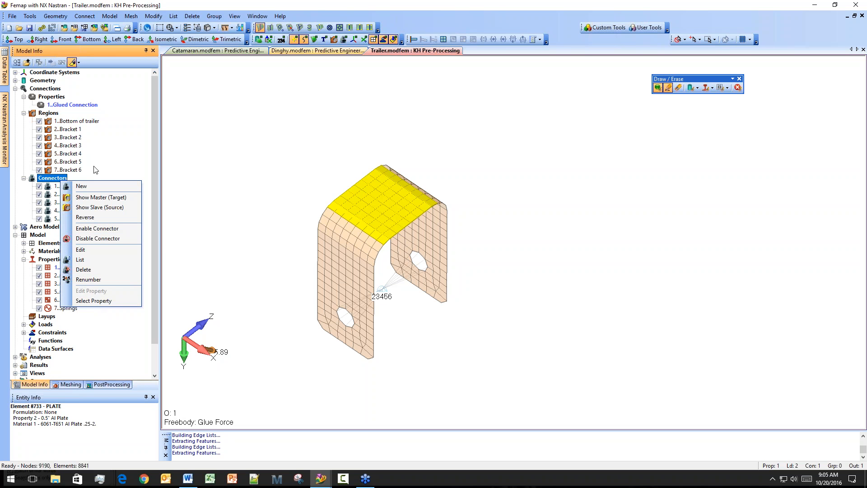
left_click(95, 169)
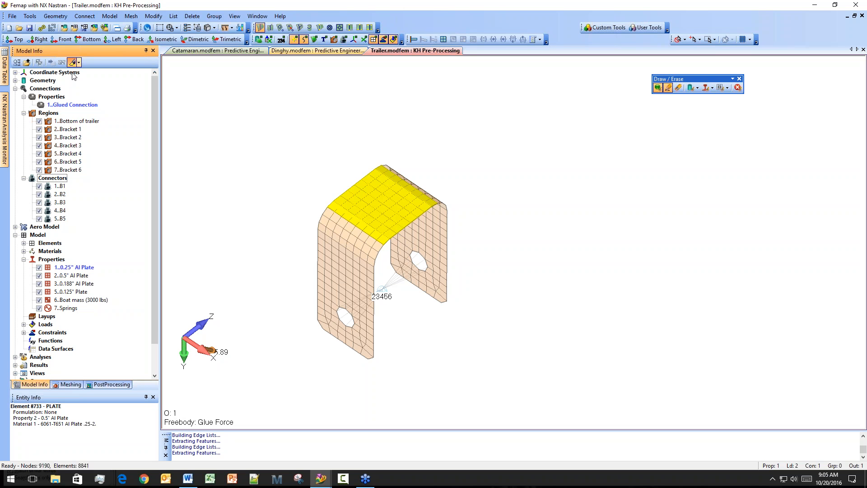
key("ctrl+g")
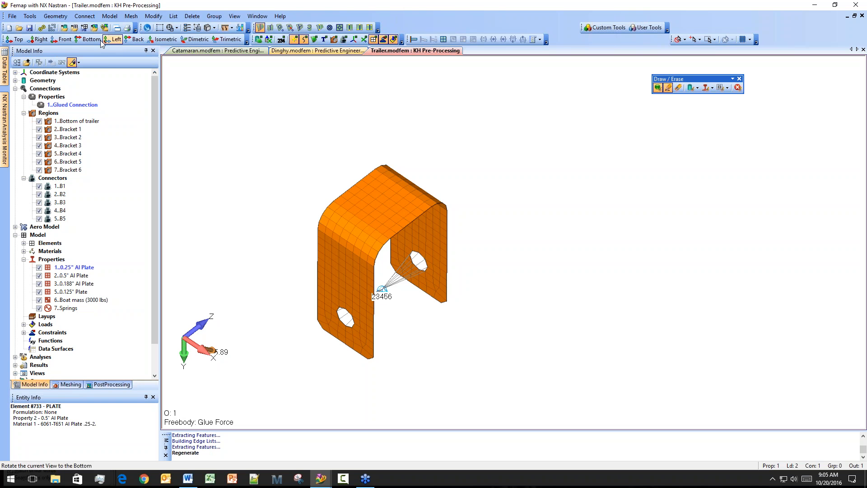
Open the Connection Editor and move and enlarge it so all connectors are listed with spare room.
left_click(28, 16)
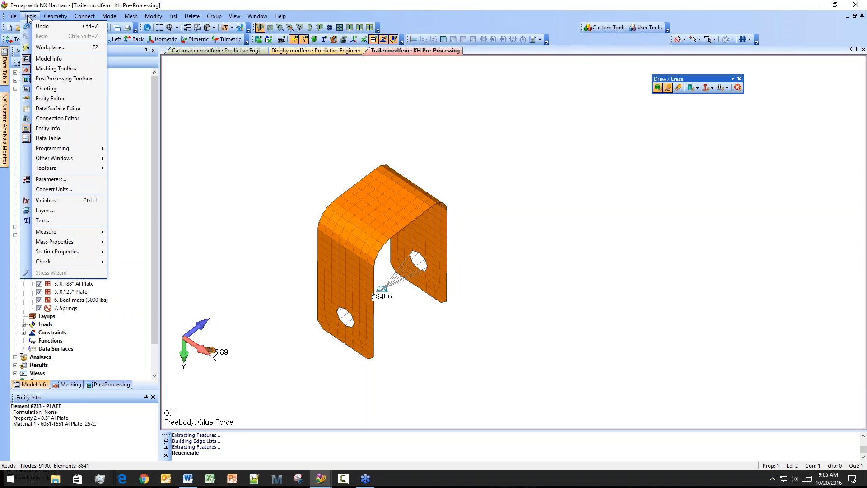
left_click(66, 118)
left_click_drag(462, 172, 206, 149)
left_click_drag(497, 266, 602, 266)
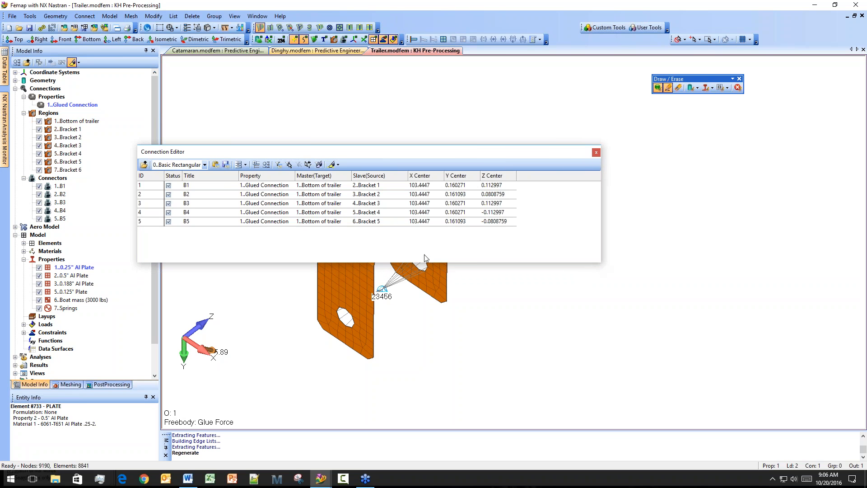
left_click(29, 17)
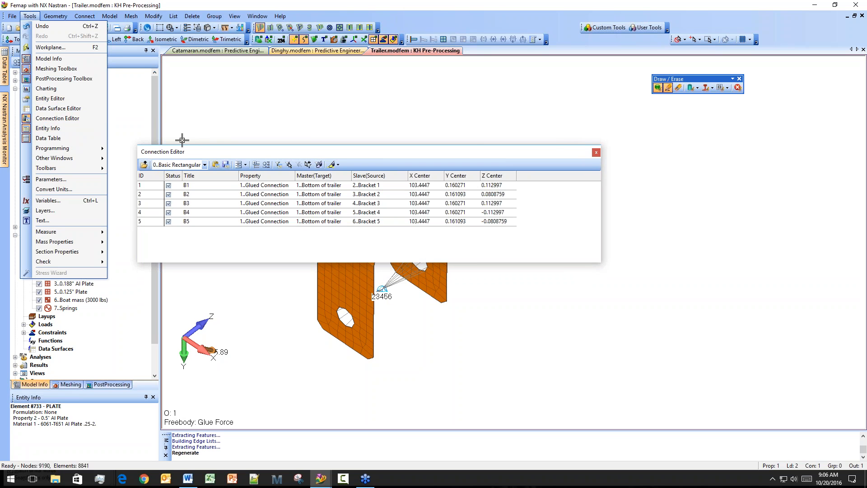
left_click(197, 156)
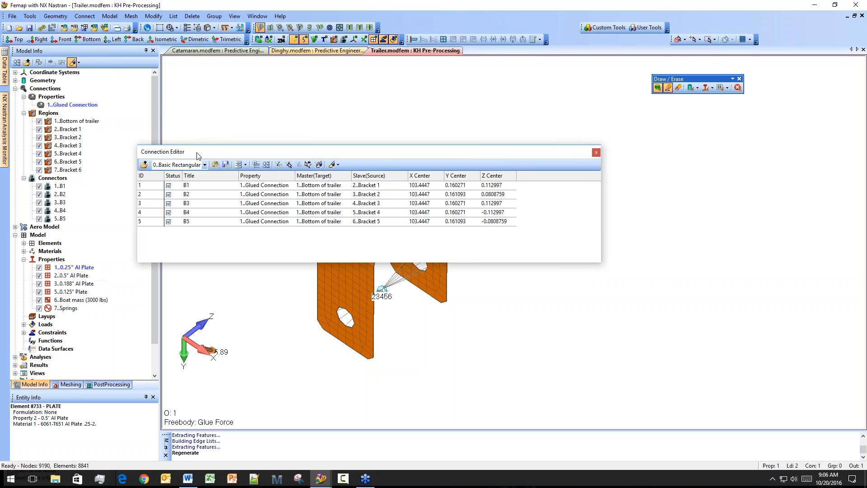
left_click_drag(245, 153, 288, 79)
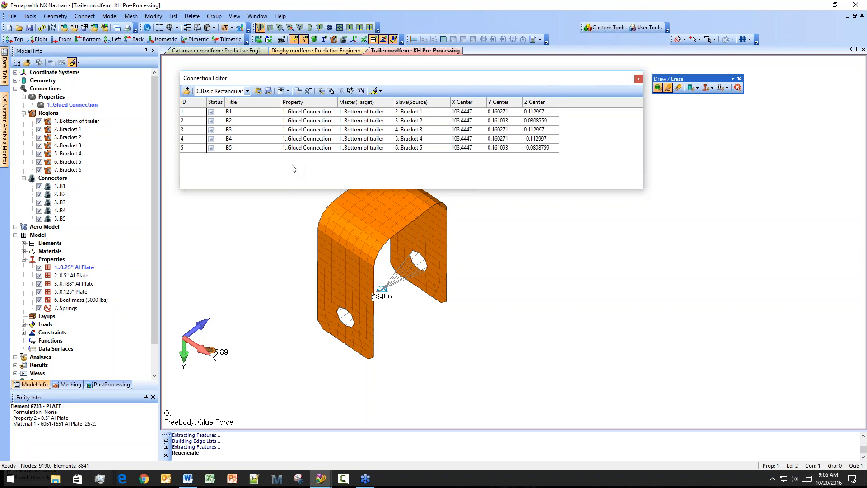
left_click_drag(284, 189, 274, 248)
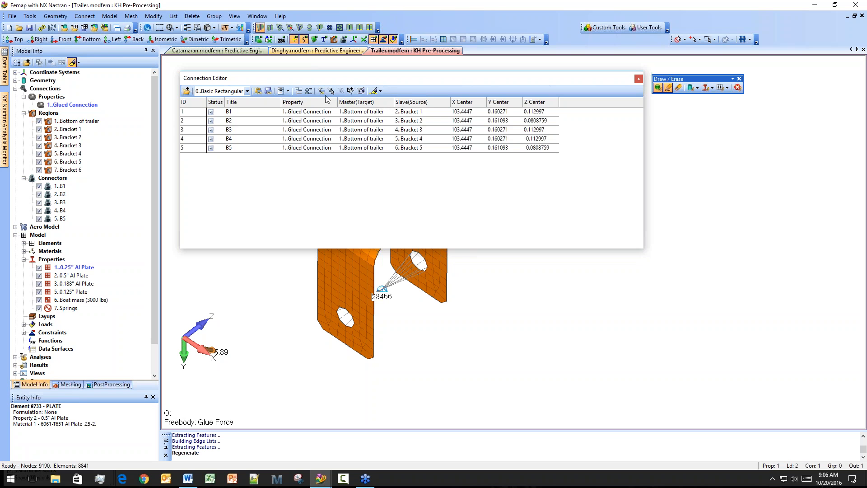
Create connector B6 with the Glued Connection property, Bottom of trailer as master and Bracket 6 as slave.
right_click(232, 163)
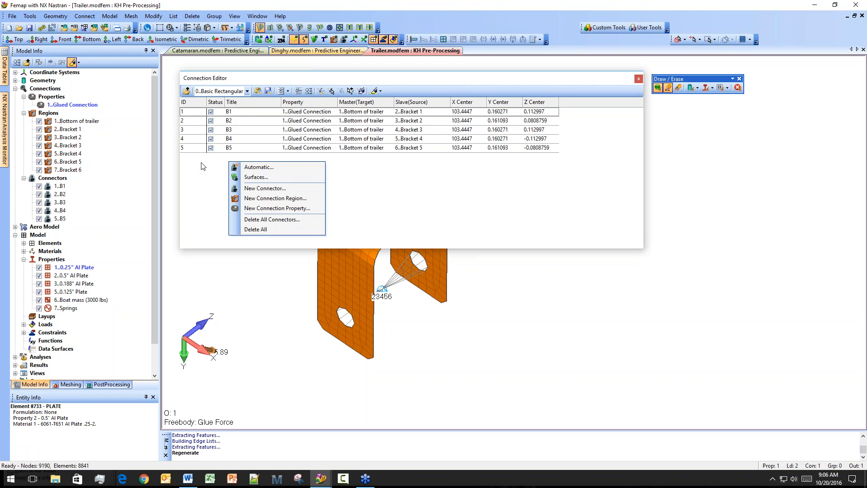
left_click(261, 188)
left_click(385, 416)
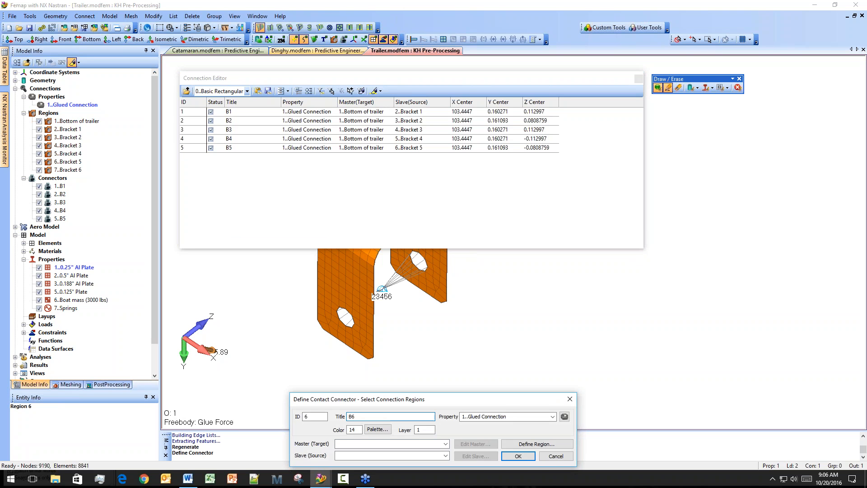
left_click(445, 443)
left_click(361, 401)
left_click(444, 456)
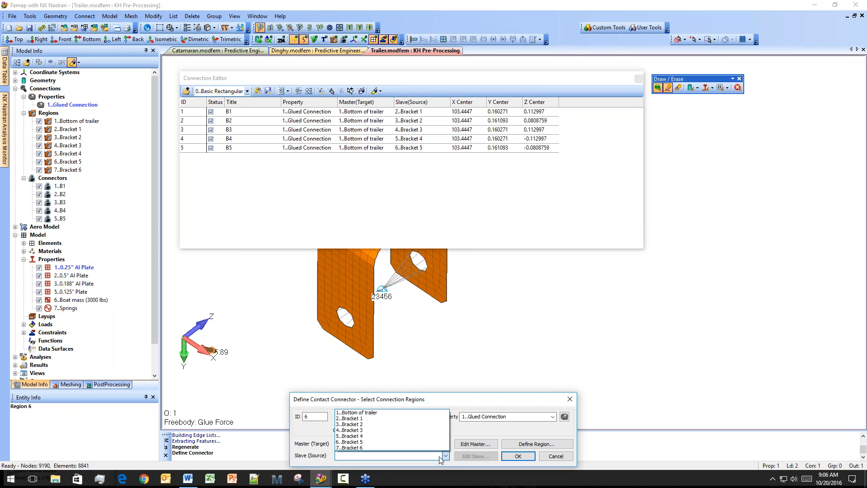
left_click(436, 448)
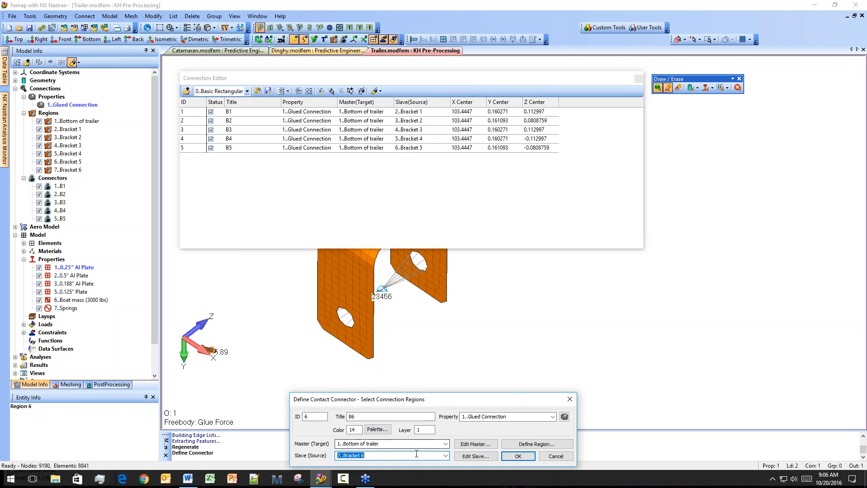
left_click(518, 455)
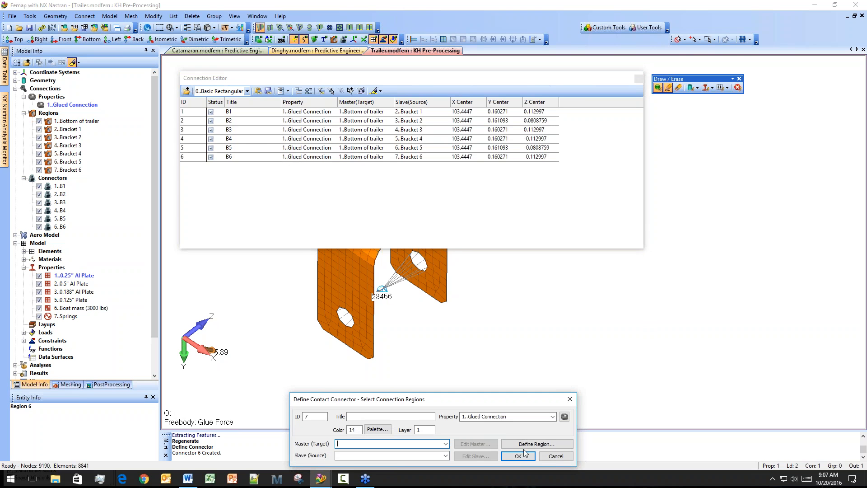
left_click(554, 455)
Narrow the connector table's Title column and check the property choices available for connector B6.
left_click_drag(281, 102, 257, 102)
left_click(283, 159)
left_click(310, 157)
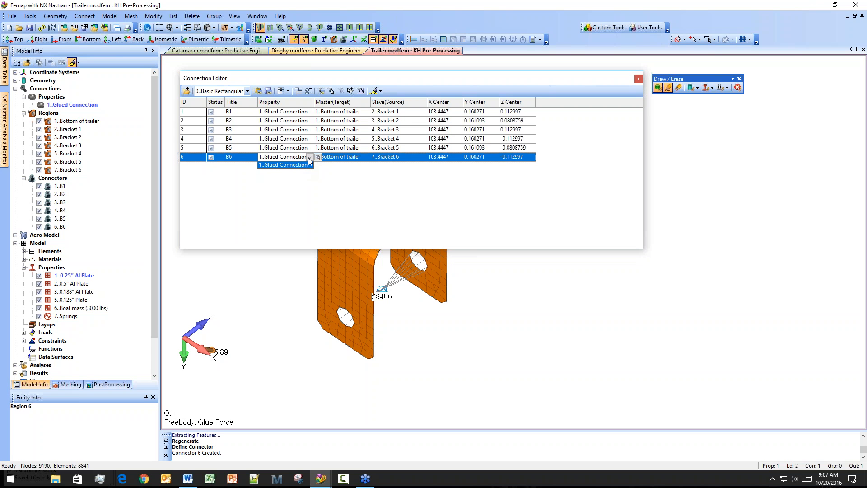
left_click(308, 158)
left_click(304, 174)
Start a new connection property of type Contact, load its default values and title it Contact.
right_click(308, 185)
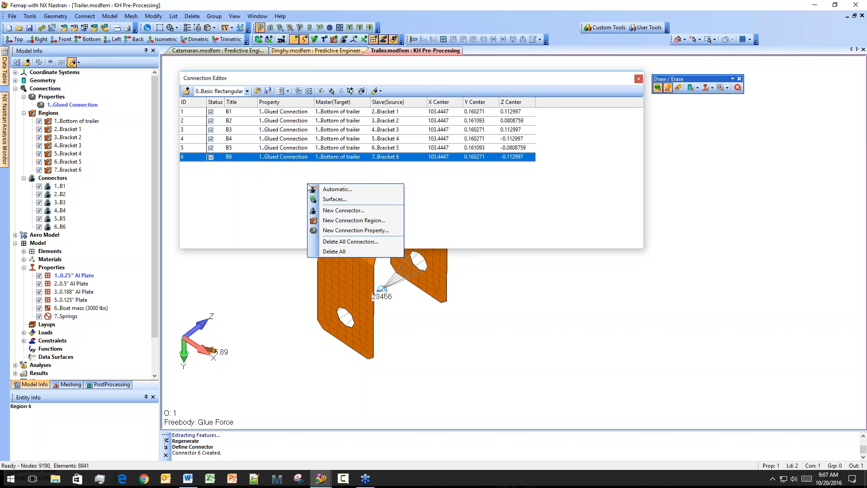
left_click(356, 230)
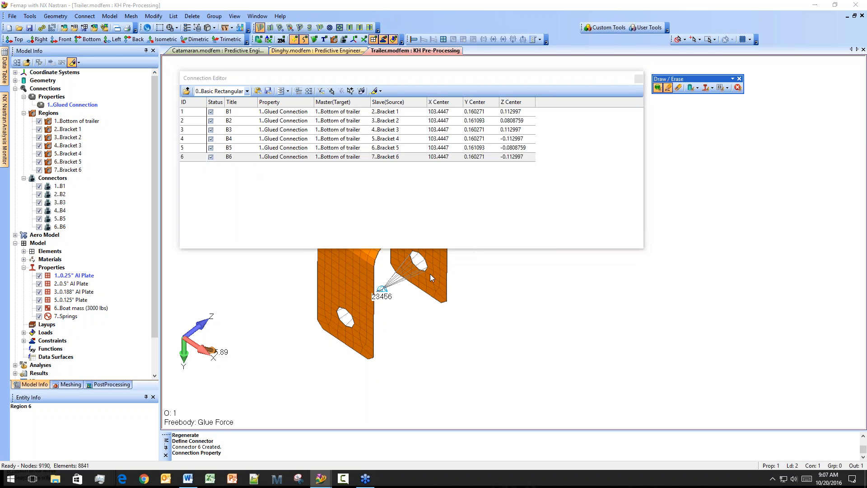
left_click(337, 375)
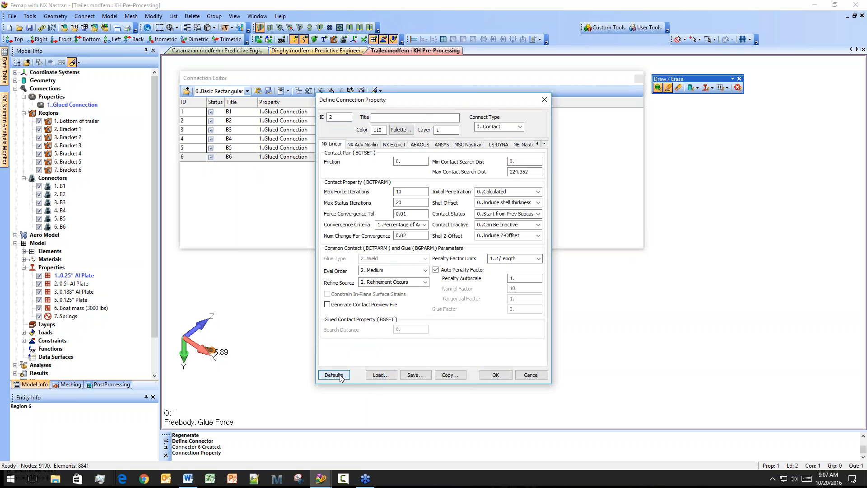
left_click(422, 118)
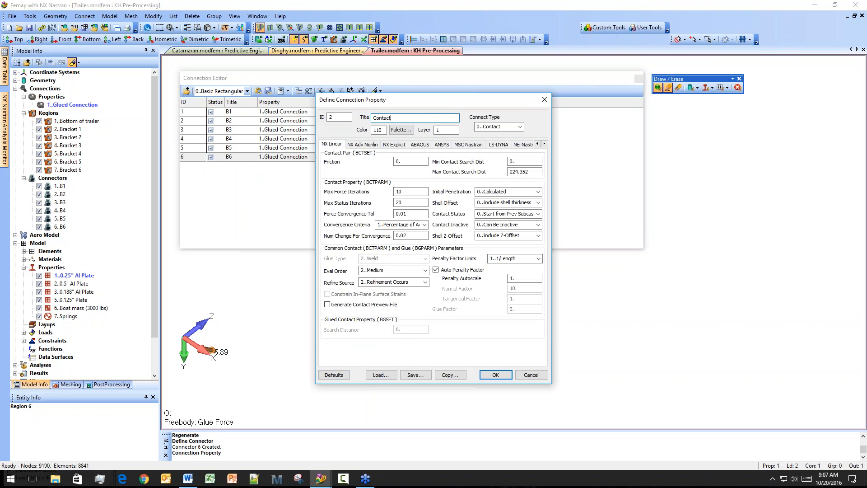
Set the maximum contact search distance to 1 and friction to .1, and save the property as Contact w/ friction.
double_click(523, 172)
type("1")
double_click(398, 161)
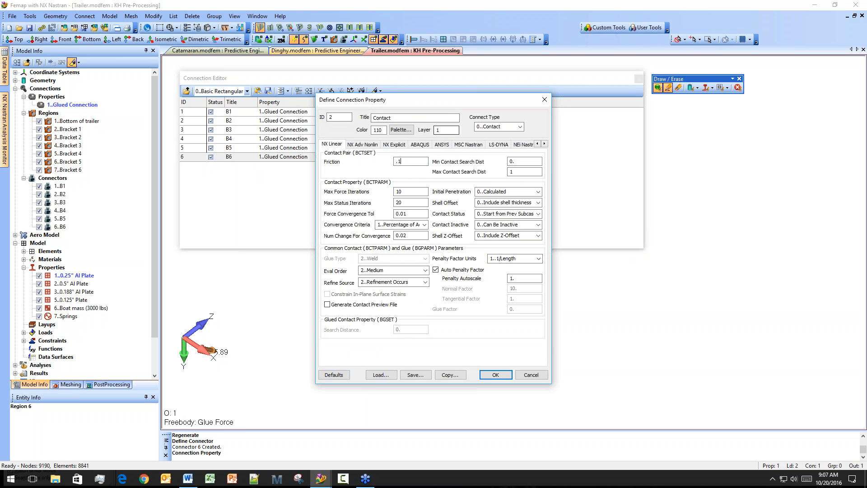
left_click(457, 118)
type("w")
left_click(495, 374)
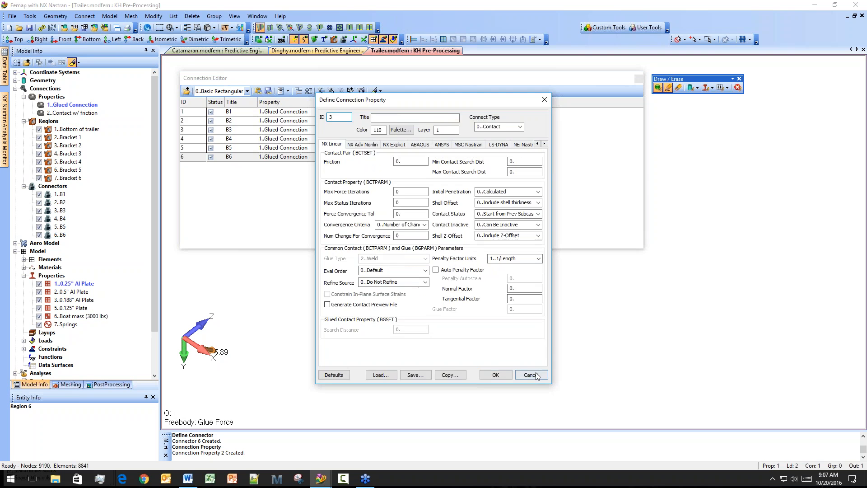
Assign the Contact w/ friction property to connectors B2 and B5 in the Connection Editor.
left_click(531, 375)
left_click(286, 121)
left_click(310, 121)
left_click(283, 138)
left_click(295, 148)
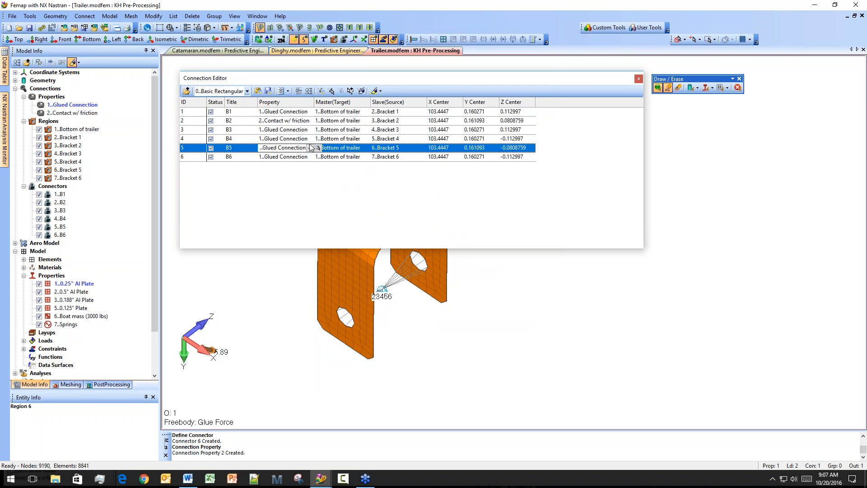
left_click(310, 148)
left_click(300, 163)
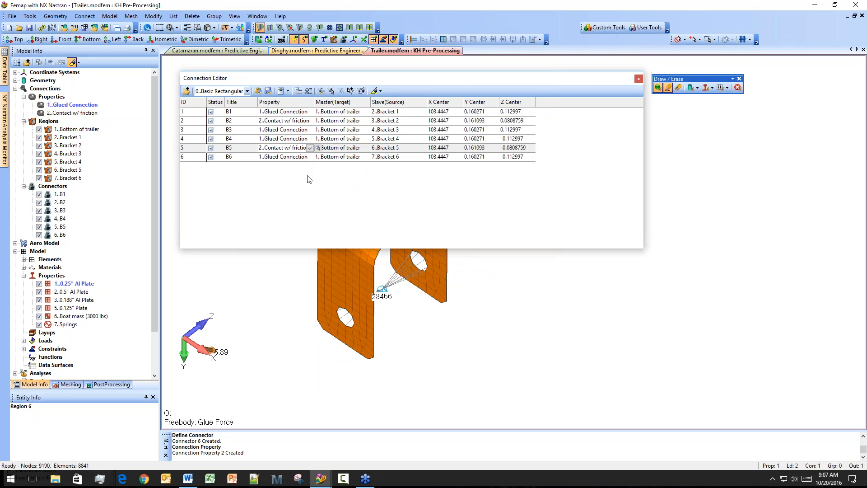
left_click(292, 121)
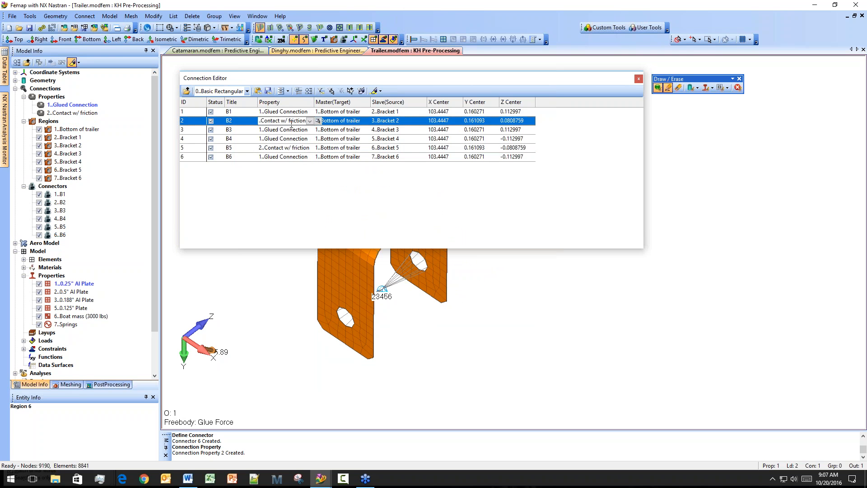
left_click(246, 149)
Disable connectors B2, B4, B5 and B6 in the Connection Editor.
left_click(210, 121)
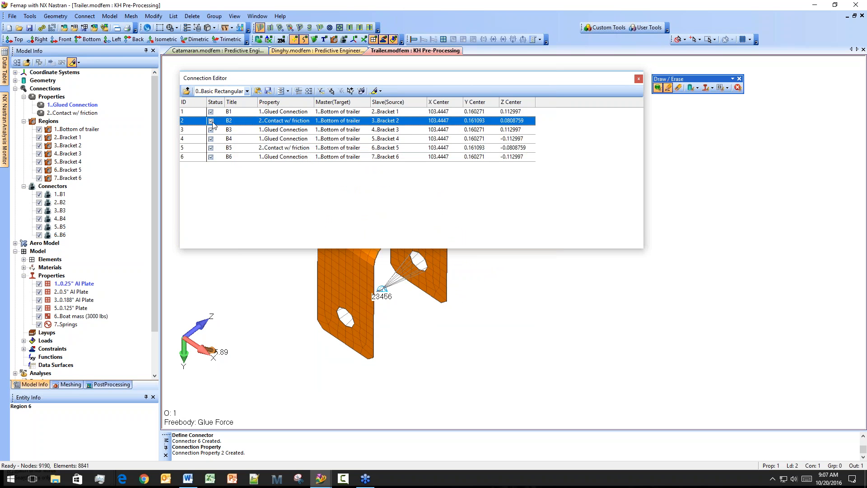
left_click(211, 139)
left_click(211, 148)
left_click(211, 157)
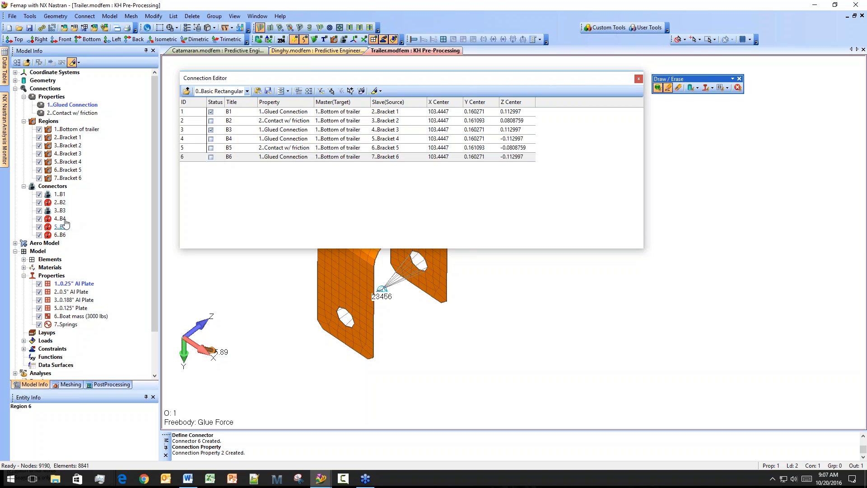
Enable connectors B6, B5, B4 and B2 again.
left_click(211, 157)
left_click(210, 147)
left_click(211, 139)
left_click(211, 120)
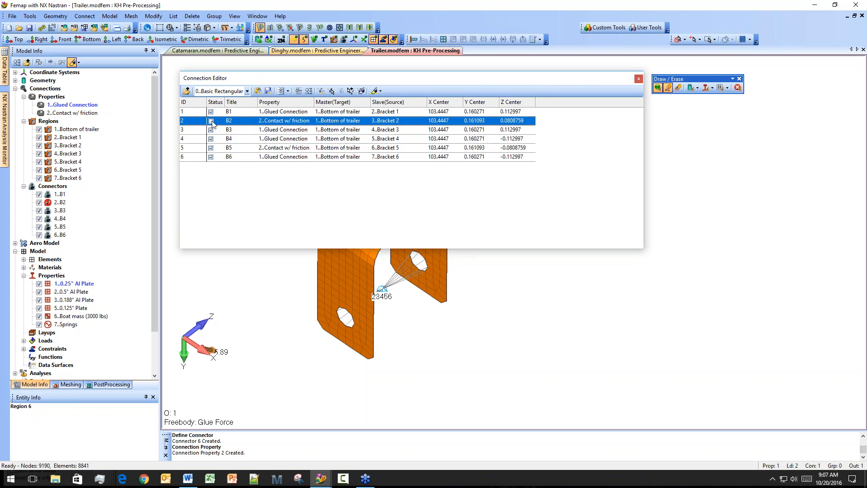
Set the property of connectors B2 and B5 back to Glued Connection and close the Connection Editor.
left_click(296, 121)
left_click(299, 121)
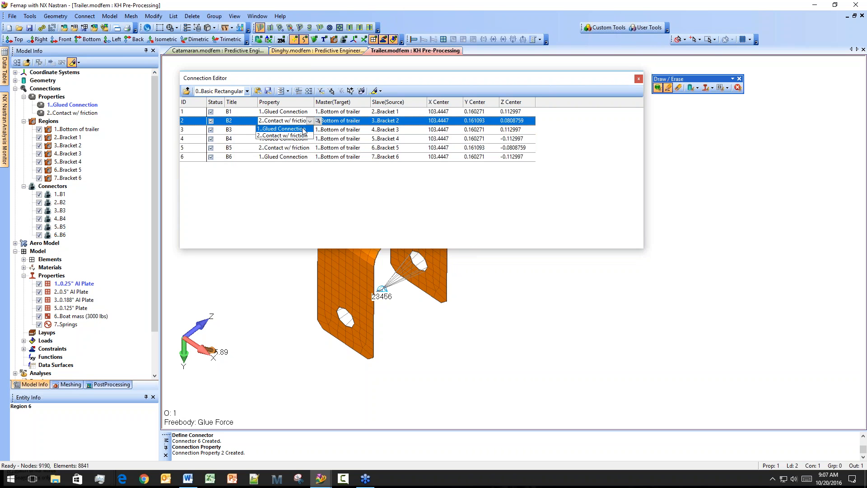
left_click(303, 129)
left_click(296, 148)
left_click(298, 148)
left_click(301, 157)
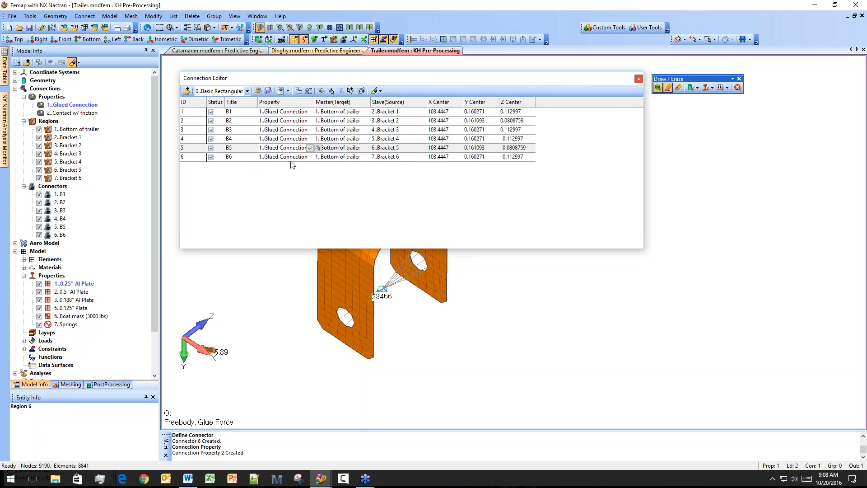
left_click(426, 192)
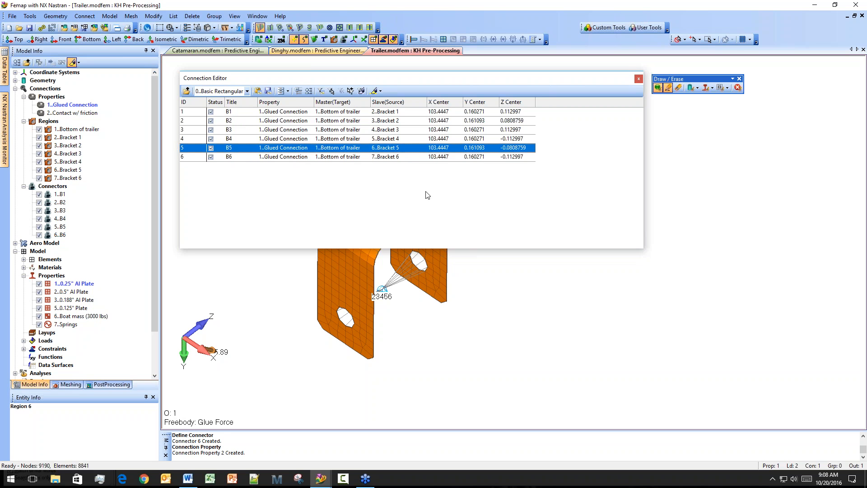
left_click(638, 80)
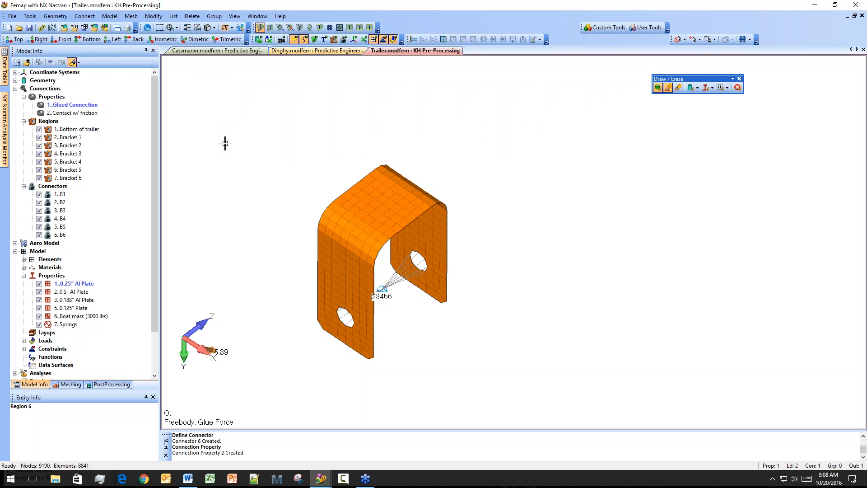
Reset the Draw/Erase display to show the complete trailer model.
left_click(737, 88)
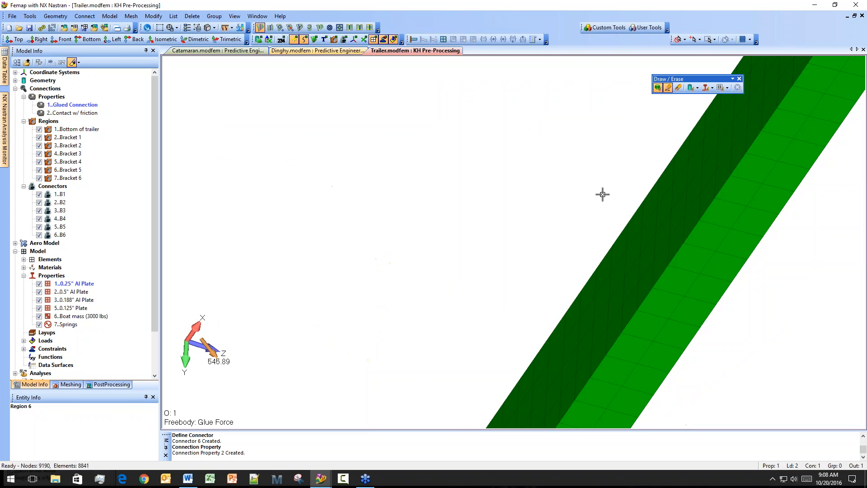
middle_click_drag(602, 194, 577, 116)
scroll(576, 116, "down", 6)
middle_click_drag(601, 204, 353, 212, "ctrl")
Activate the 1G Corner analysis set and run the analysis.
scroll(100, 294, "down", 1)
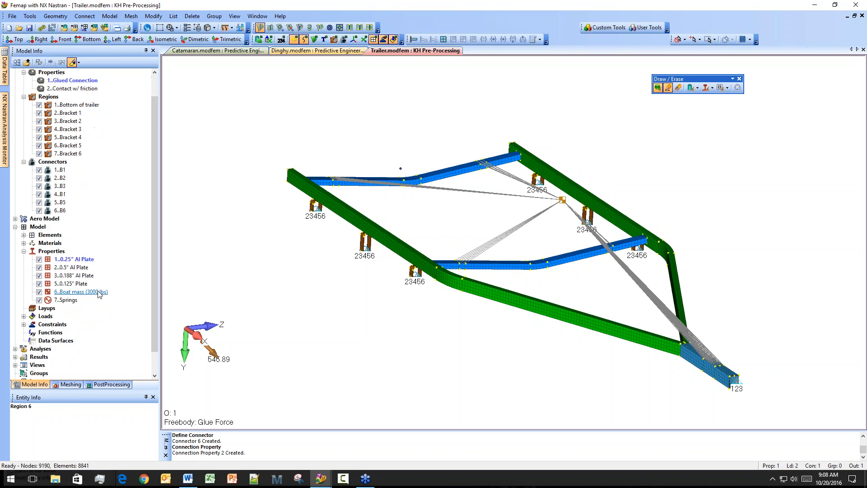
scroll(99, 293, "down", 1)
left_click(15, 324)
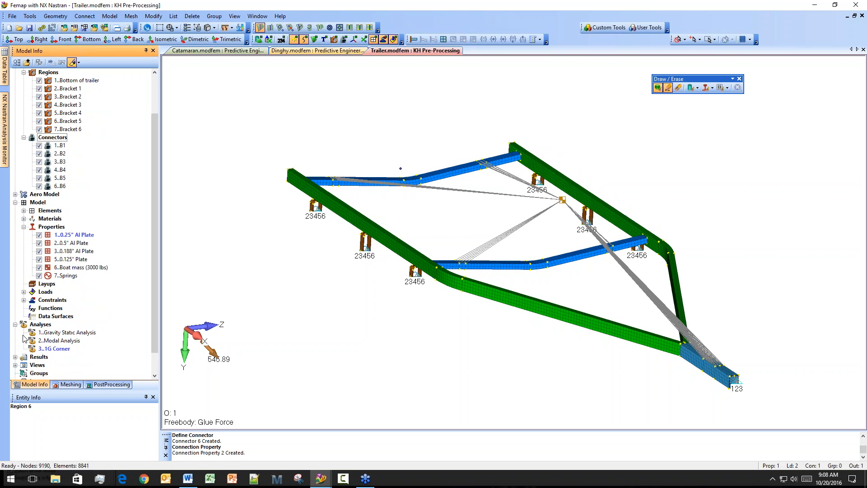
double_click(59, 350)
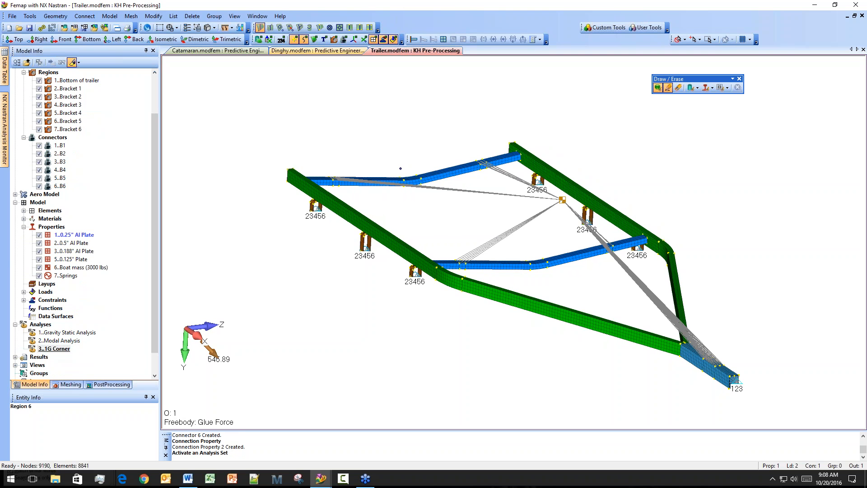
middle_click_drag(235, 355, 204, 376)
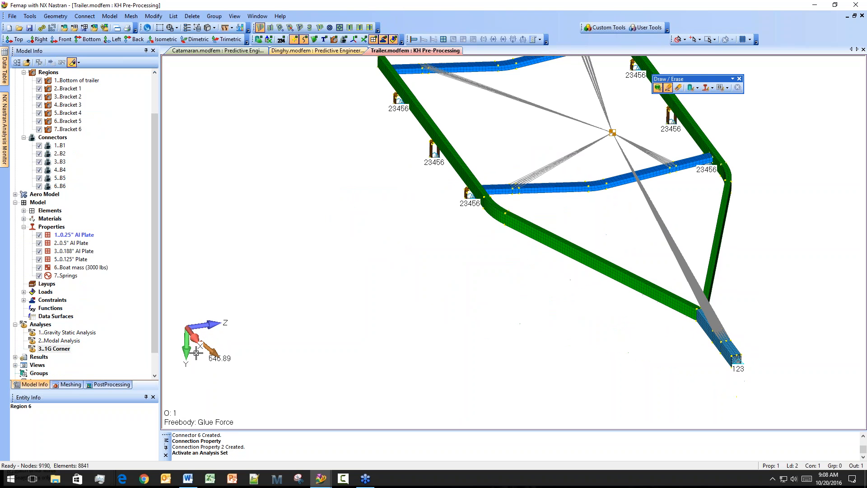
middle_click_drag(422, 238, 397, 230)
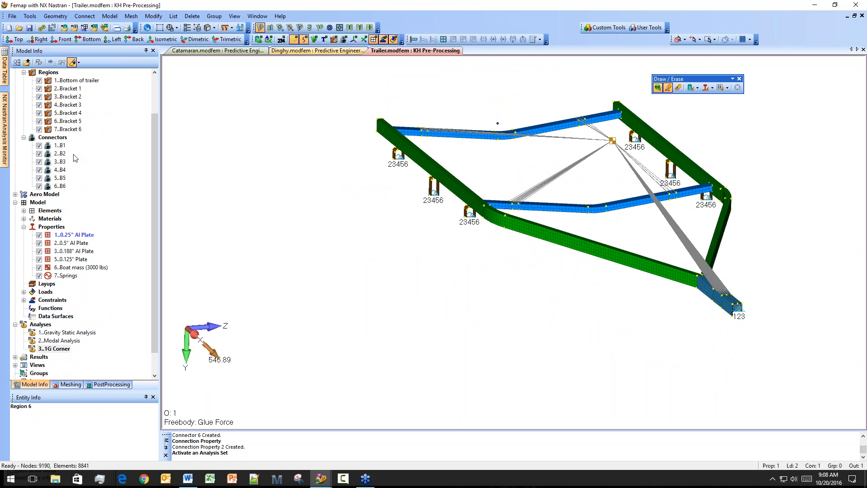
left_click(41, 27)
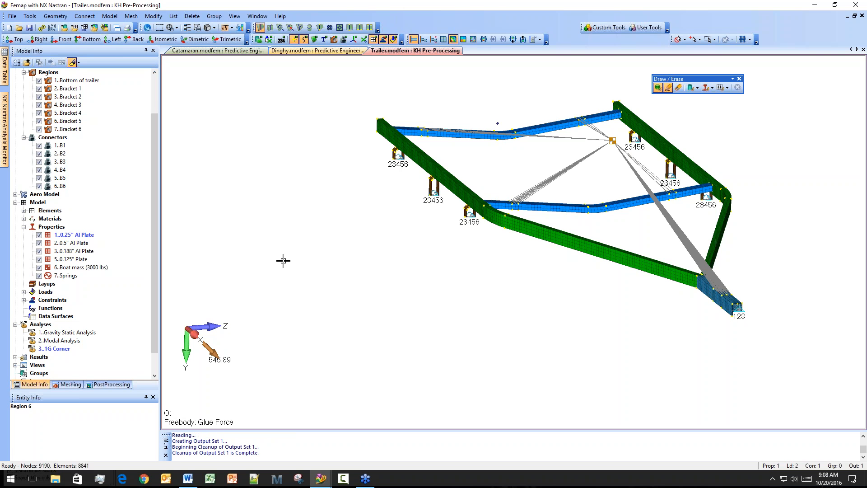
Expand the analysis results and activate the NX NASTRAN Case 1 output set.
mouse_move(4, 156)
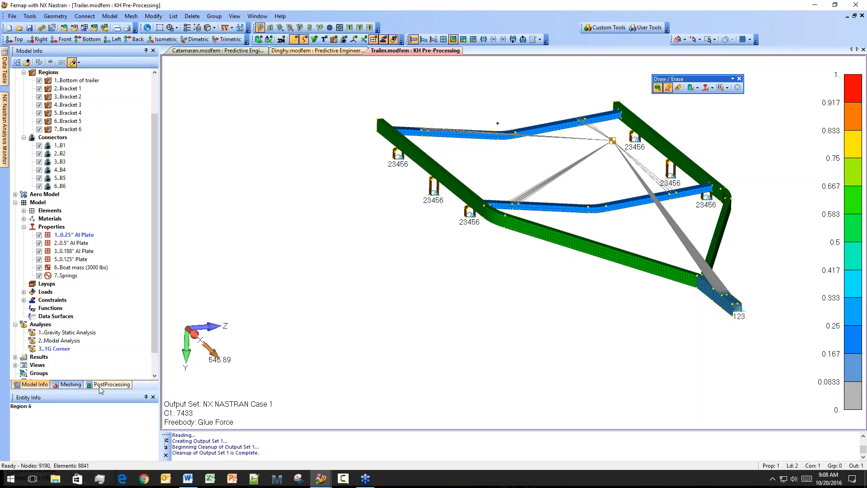
left_click(15, 356)
scroll(63, 368, "down", 1)
left_click(23, 349)
double_click(76, 356)
Examine the plate von Mises stress contours on the trailer's crossmembers, side rails and brackets.
middle_click_drag(429, 240, 480, 287)
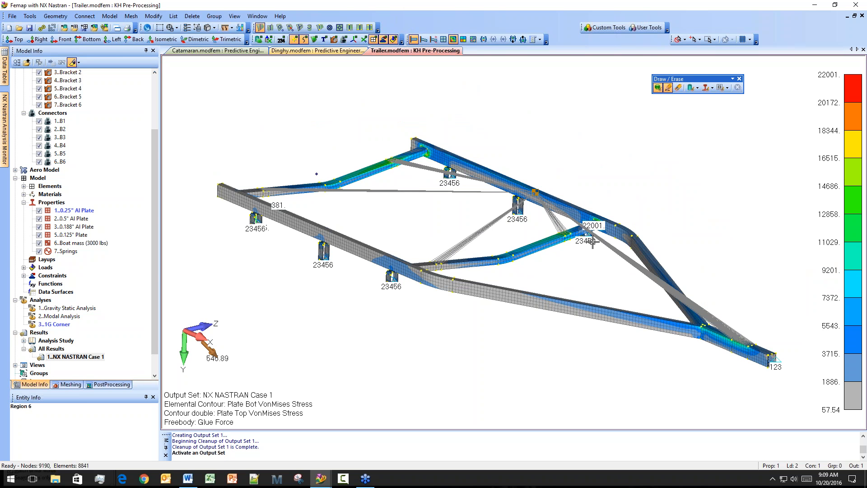
scroll(587, 222, "up", 3)
scroll(600, 418, "up", 5)
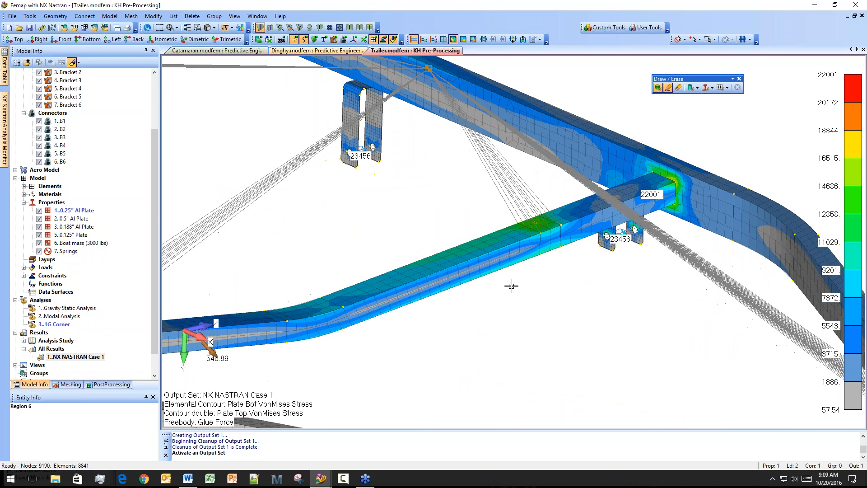
middle_click_drag(511, 285, 560, 298, "ctrl")
middle_click_drag(424, 189, 634, 326, "ctrl")
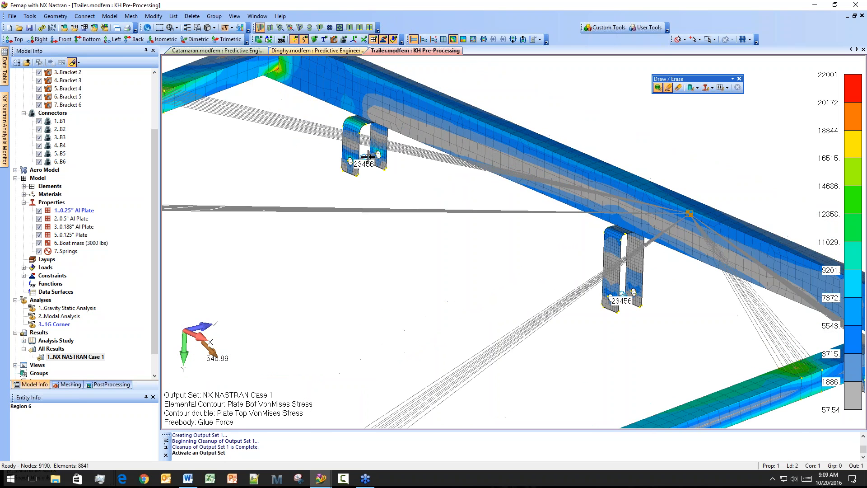
scroll(441, 275, "down", 6)
scroll(288, 266, "up", 2)
Delete all existing freebodies through the Freebody Manager.
left_click(108, 385)
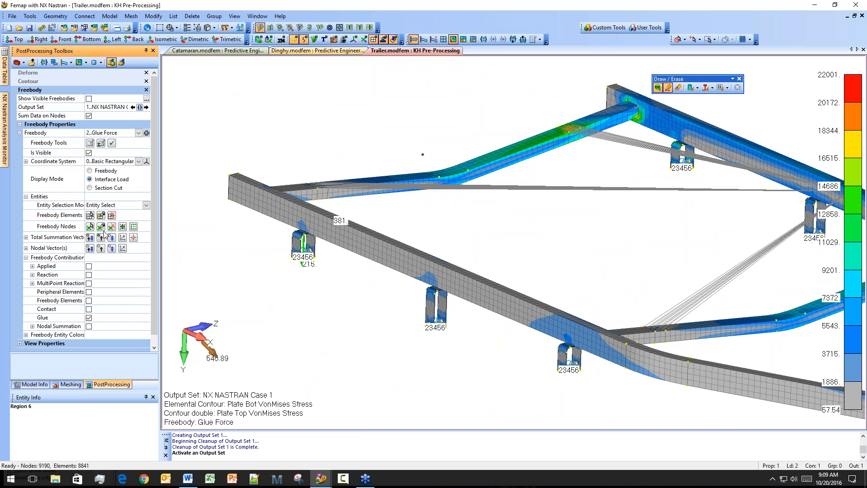
left_click(108, 107)
left_click(149, 107)
left_click(144, 64)
left_click(146, 133)
left_click(495, 385)
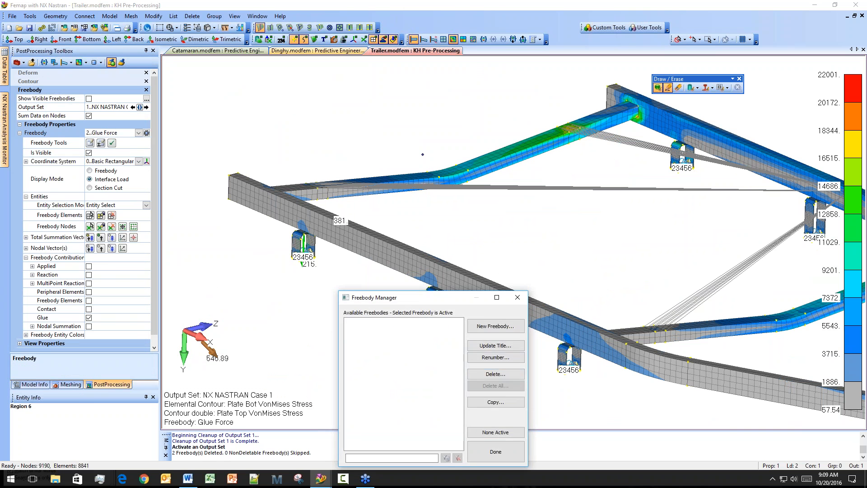
left_click(492, 450)
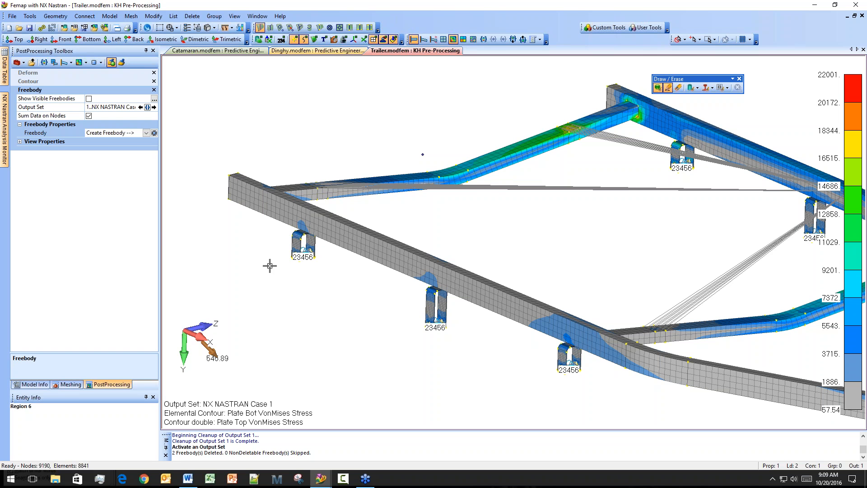
Turn on the display of visible freebodies and start a new interface load freebody titled Bracket Forces.
scroll(474, 331, "down", 2)
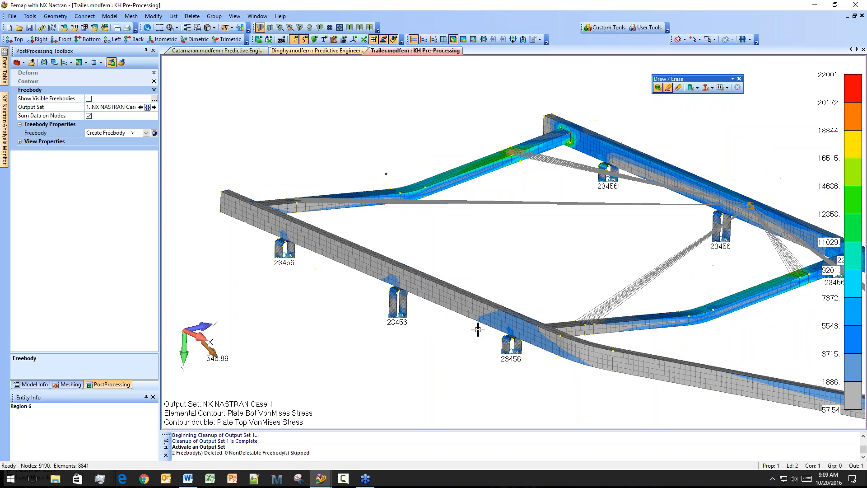
scroll(477, 329, "down", 2)
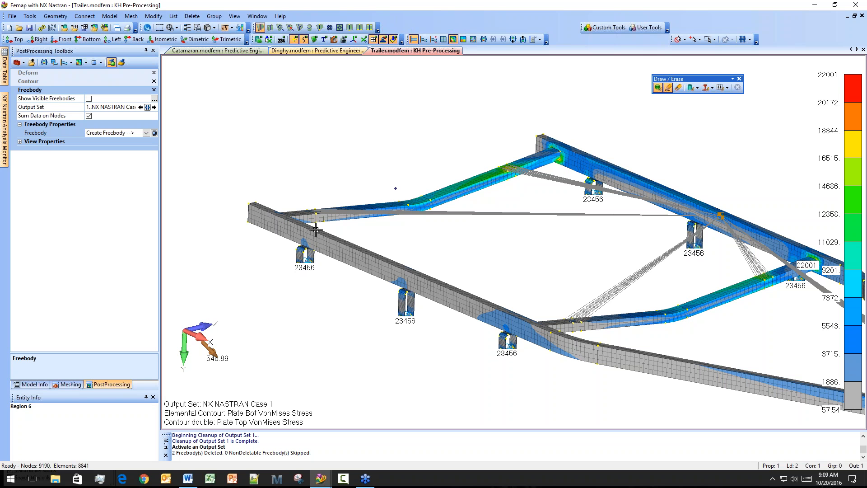
left_click(89, 99)
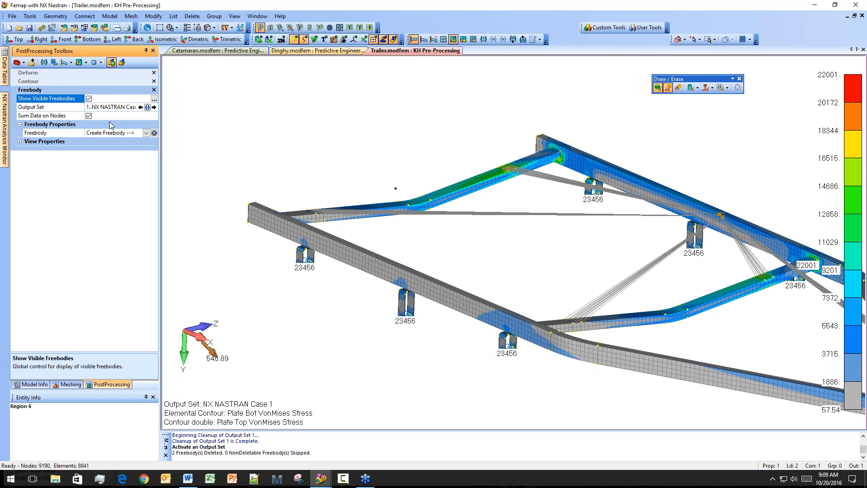
left_click(154, 133)
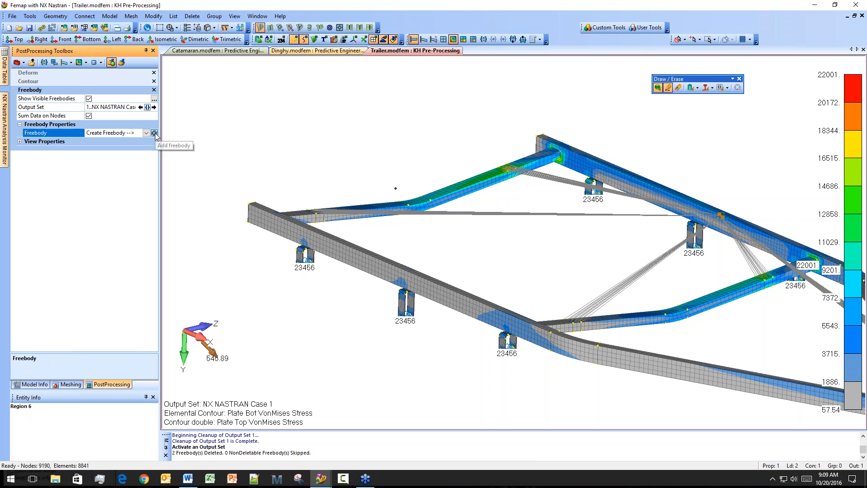
left_click(495, 325)
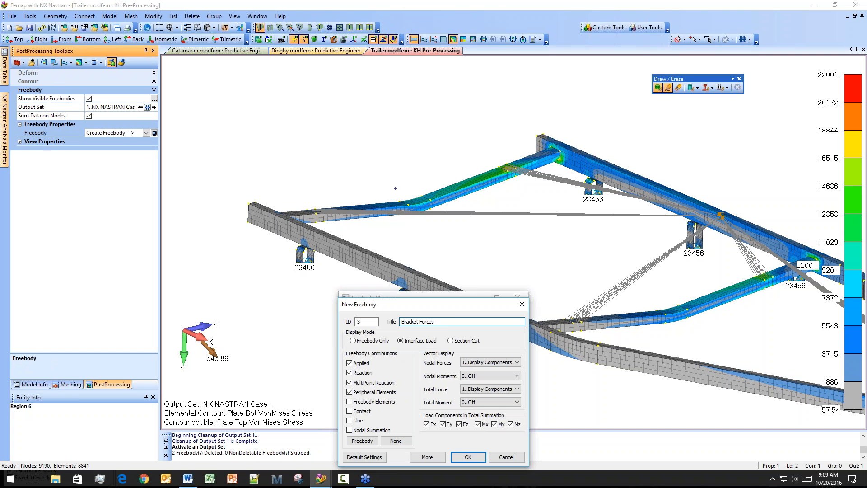
Limit the freebody contributions to Glue, set Nodal Forces to Off, and create the Bracket Forces freebody.
left_click(360, 366)
left_click(362, 373)
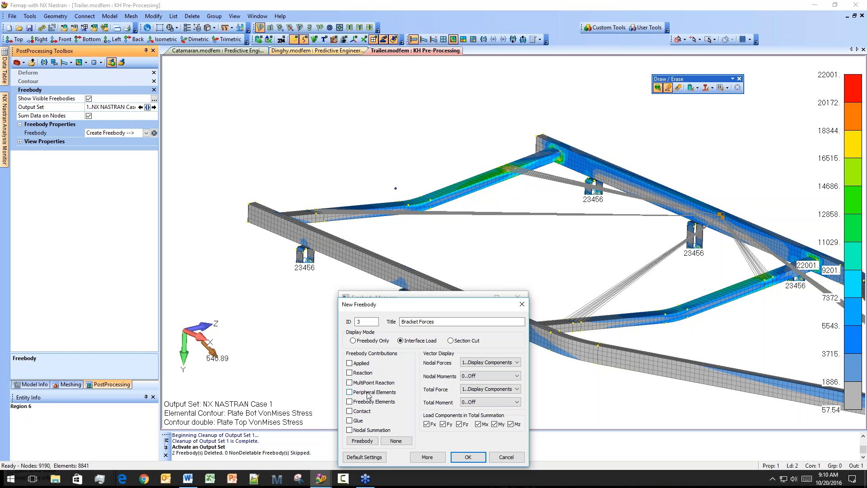
left_click(357, 421)
left_click(489, 363)
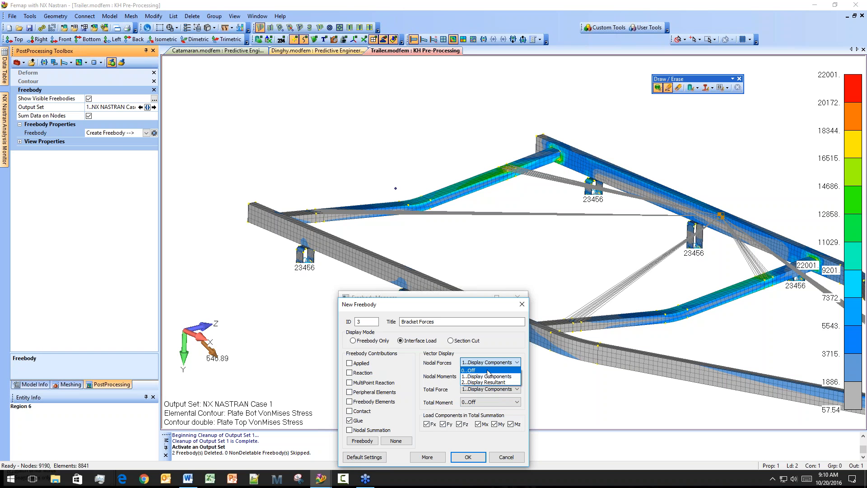
left_click(488, 370)
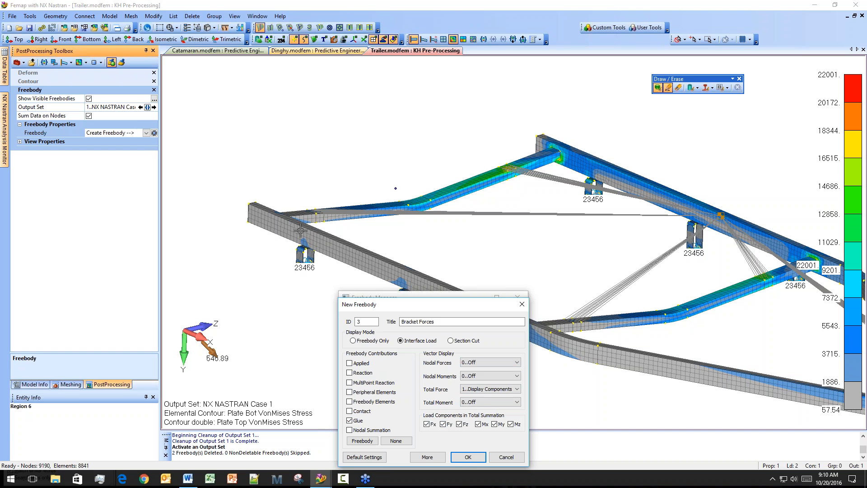
left_click(464, 457)
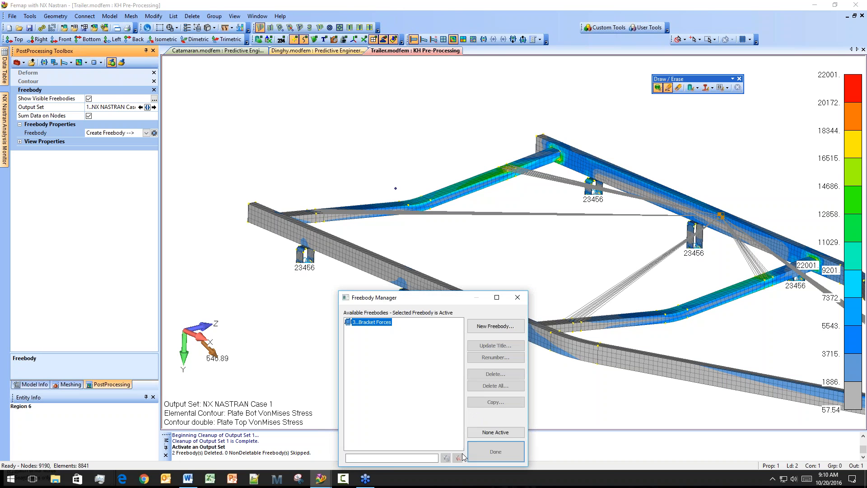
left_click(495, 452)
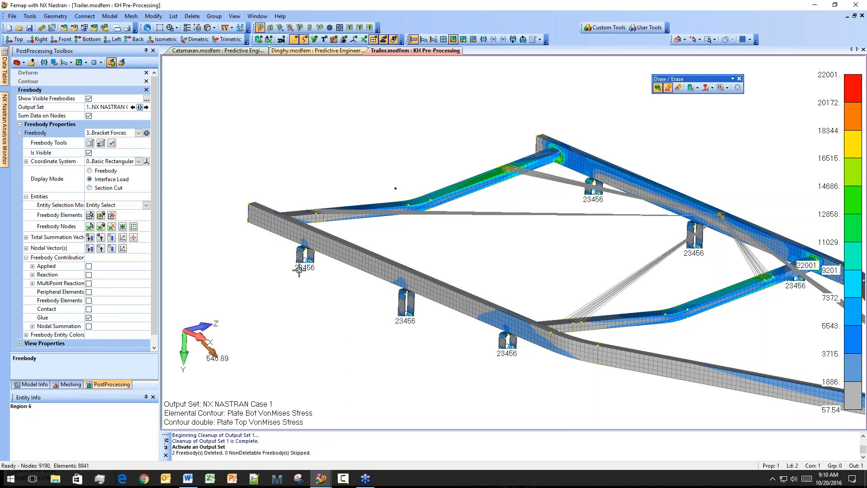
scroll(298, 270, "up", 6)
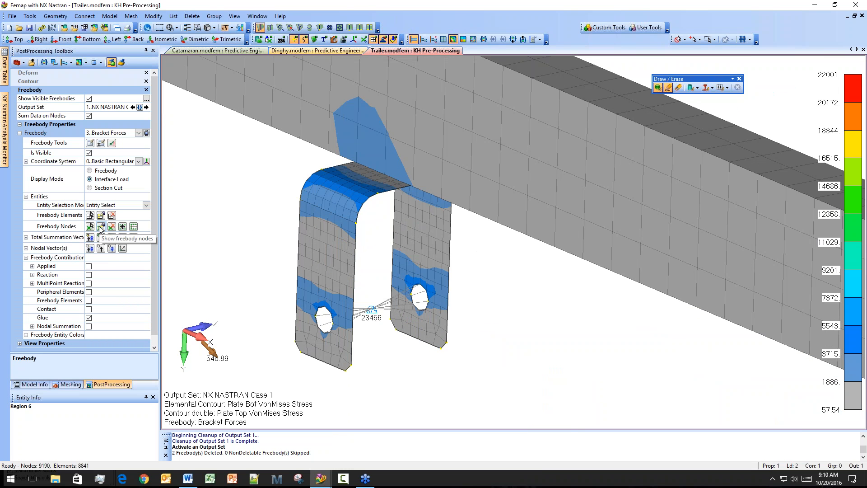
Try to select the bracket's elements as freebody elements and highlight them for checking.
left_click(90, 214)
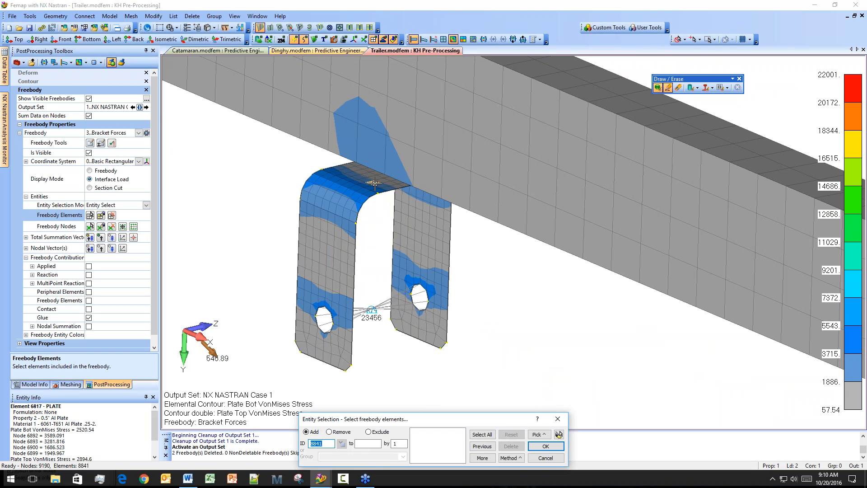
left_click(511, 457)
left_click(533, 456)
key("Return")
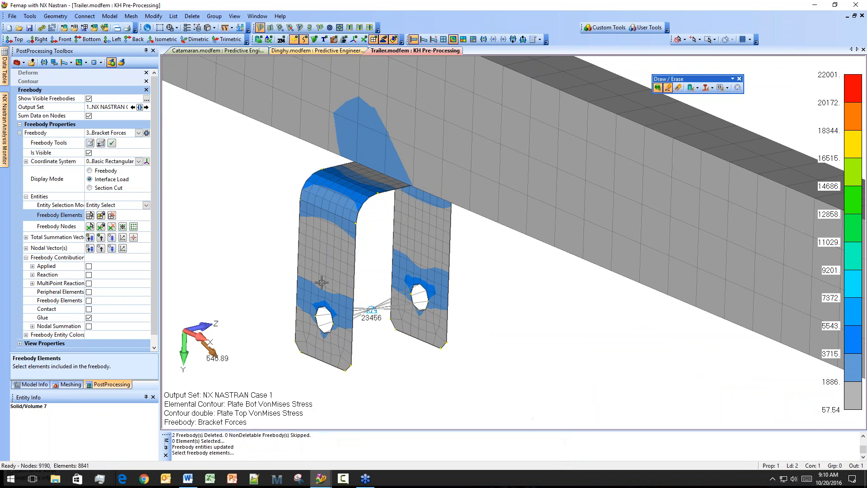
left_click(102, 215)
left_click(101, 215)
Add the elements on the bracket's flat top surface to the Bracket Forces freebody and highlight the freebody elements.
left_click(101, 215)
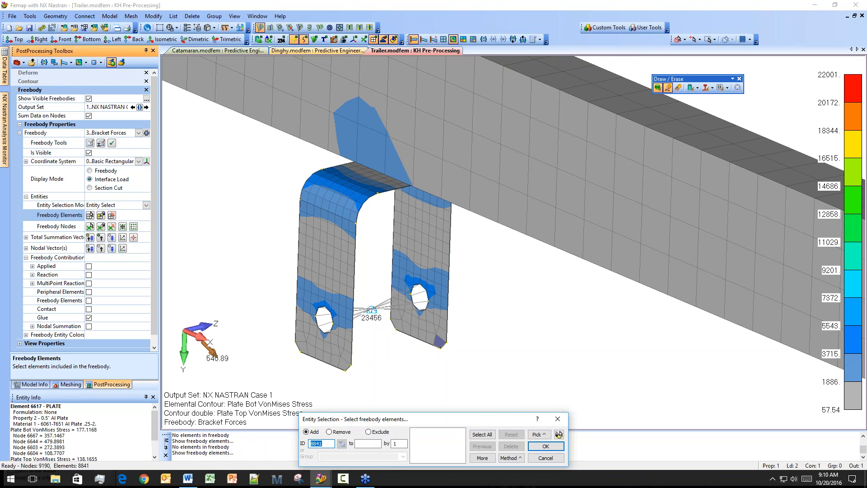
left_click(508, 458)
left_click(528, 447)
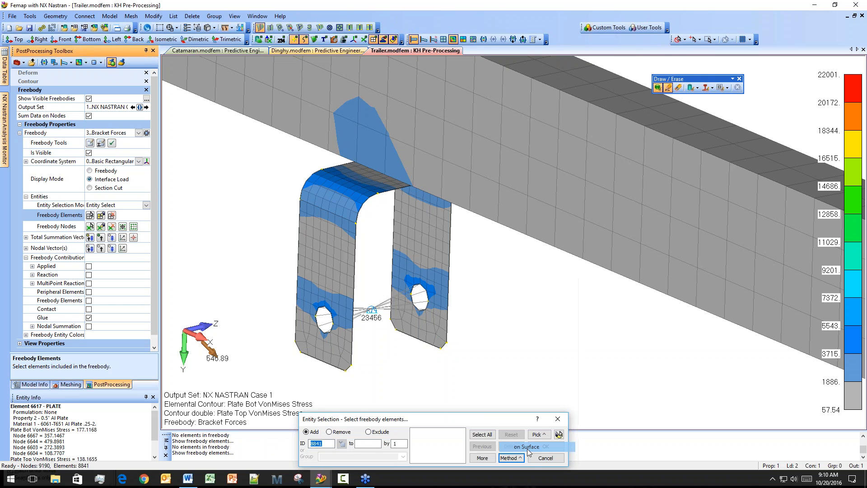
left_click(376, 174)
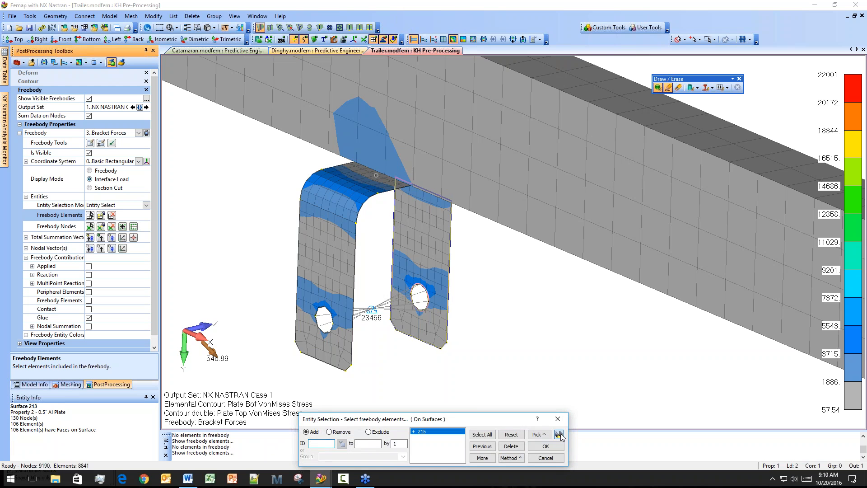
left_click(545, 446)
left_click(101, 215)
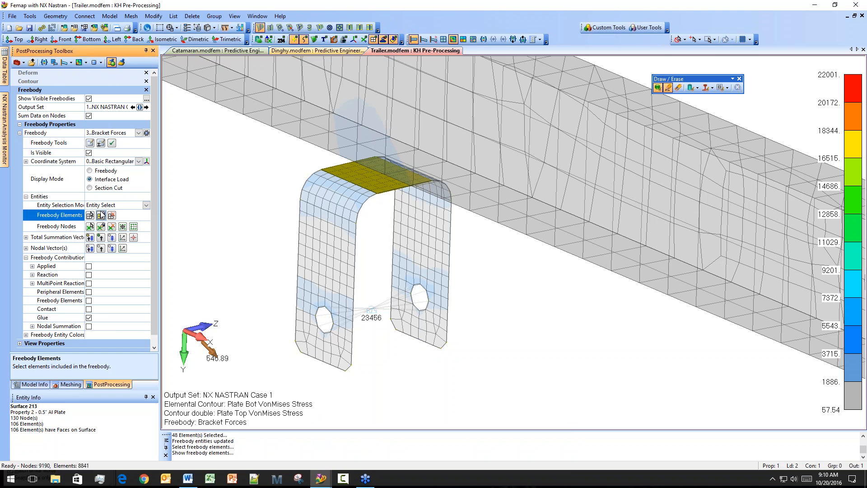
Add the nodes on the bracket's top surface as freebody nodes and auto-locate the total summation vector at their center.
left_click(90, 226)
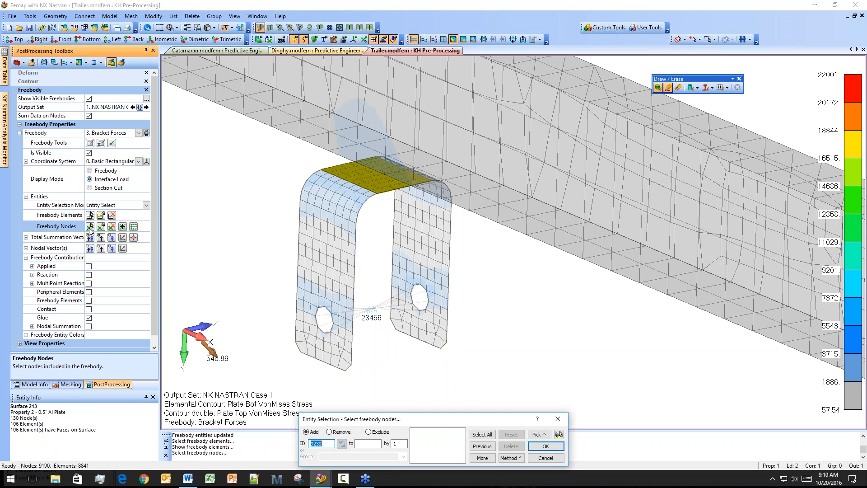
left_click(509, 457)
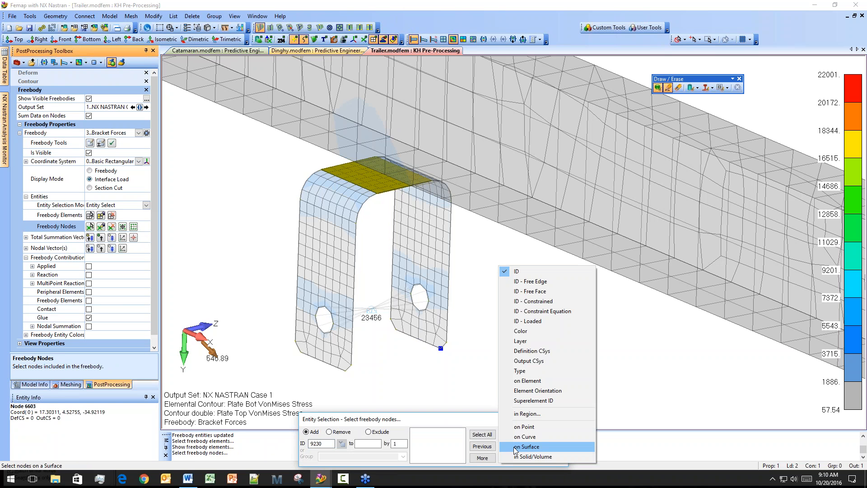
left_click(524, 446)
left_click(433, 325)
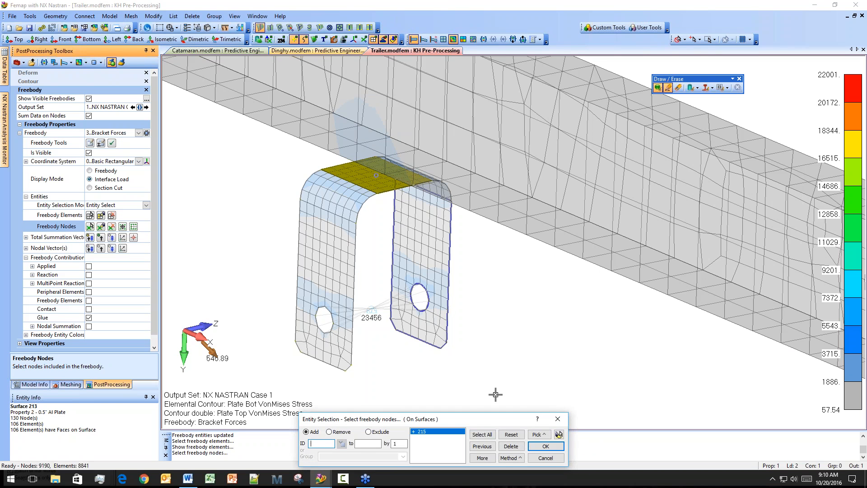
left_click(559, 434)
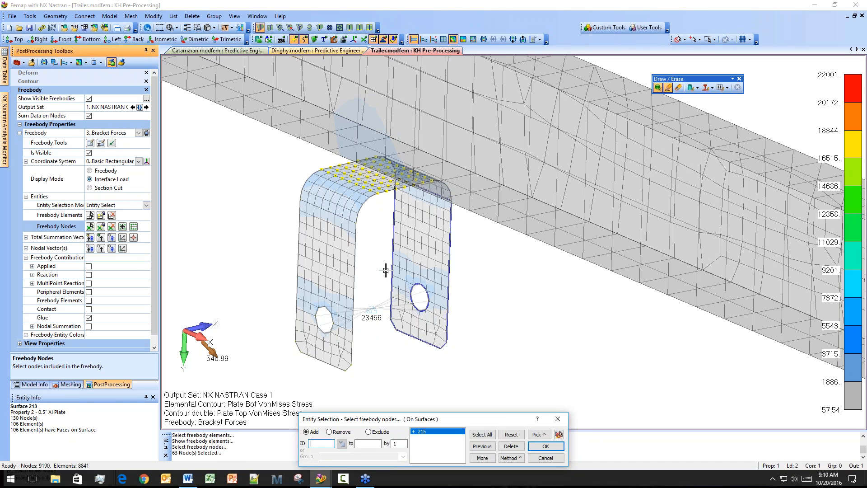
left_click(545, 446)
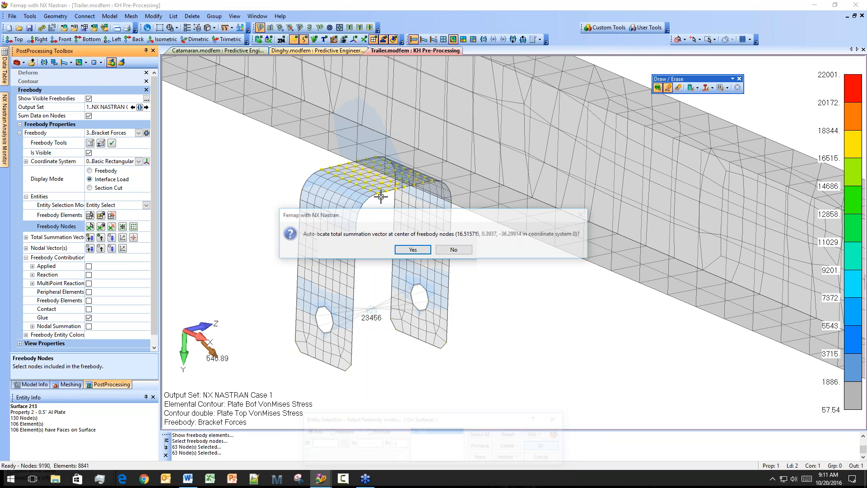
left_click(412, 250)
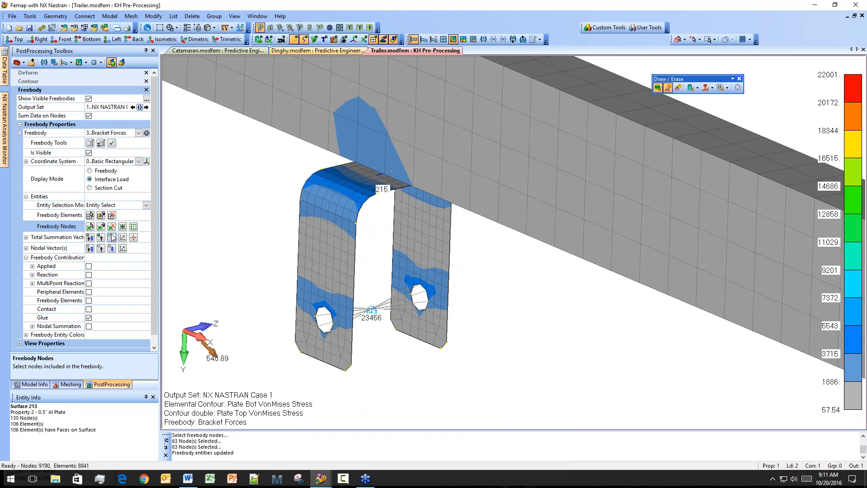
Relocate the total summation vector below the bracket by changing its Y coordinate.
middle_click_drag(407, 203, 403, 178)
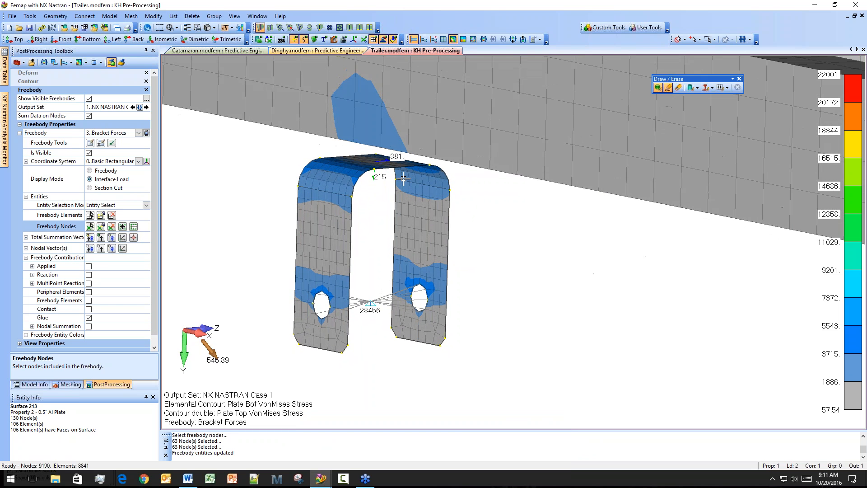
left_click(133, 237)
left_click(413, 440)
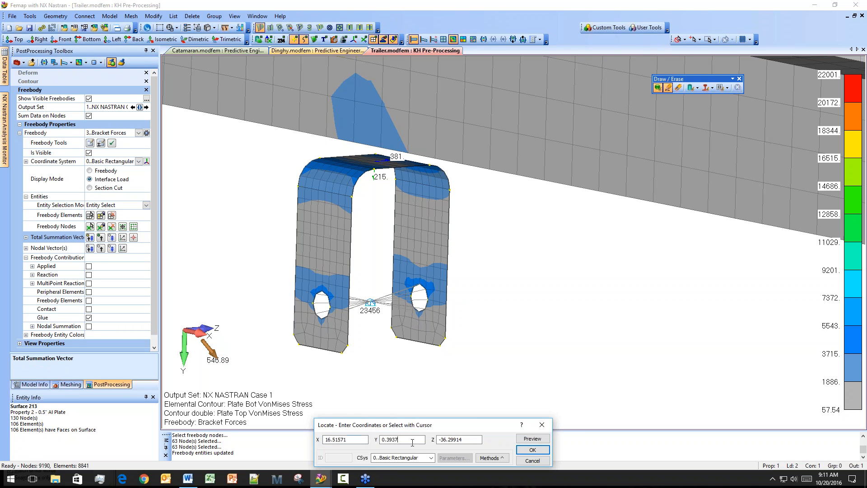
key("Return")
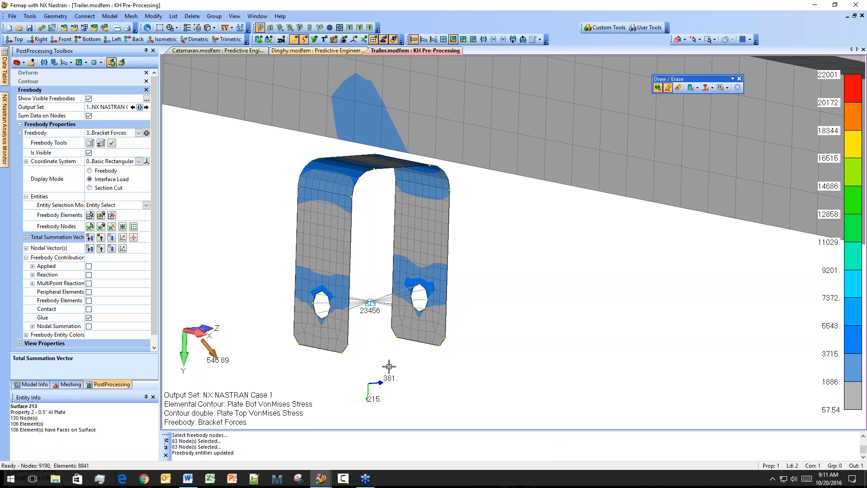
scroll(389, 365, "down", 2)
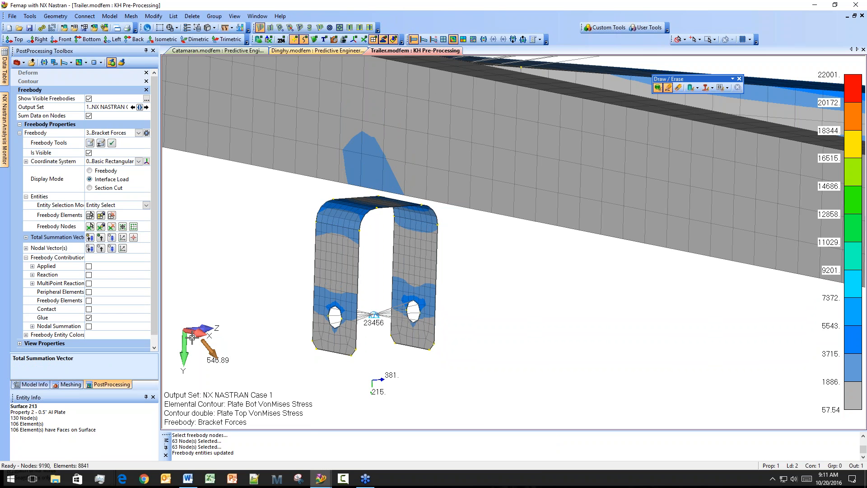
scroll(365, 313, "up", 2)
scroll(371, 307, "down", 3)
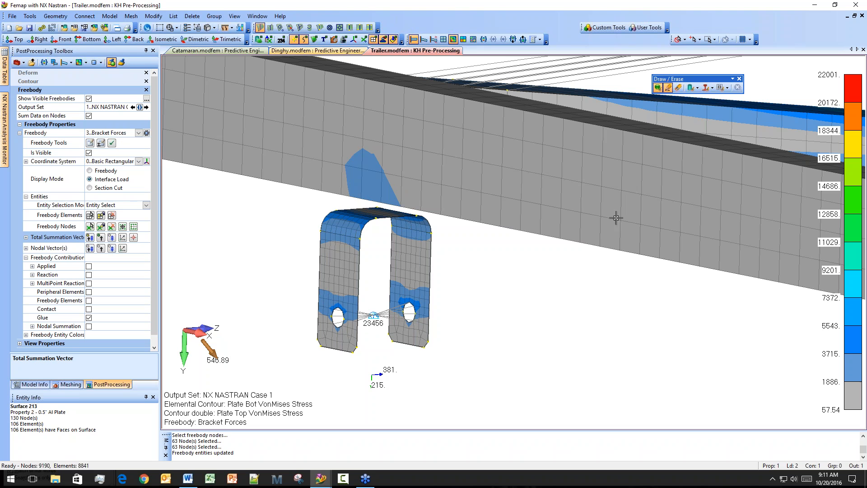
Display the freebody's nodal force vectors and inspect the glue forces across the bracket's top surface.
left_click(100, 249)
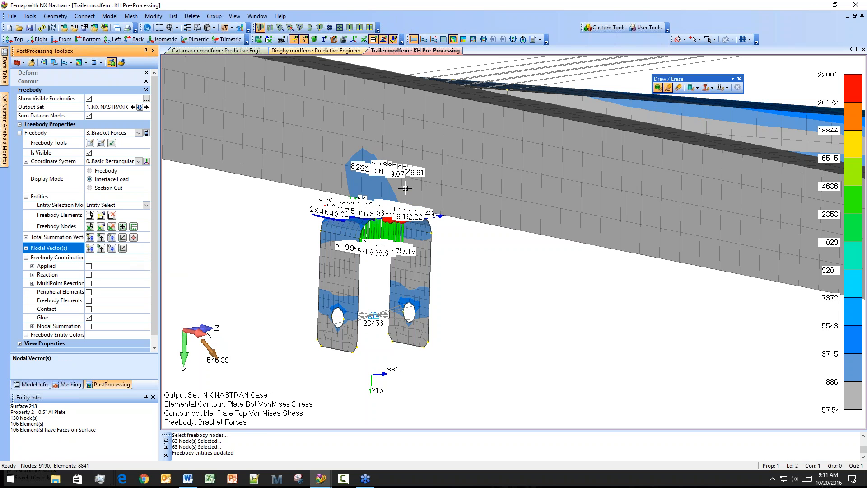
scroll(404, 188, "up", 3)
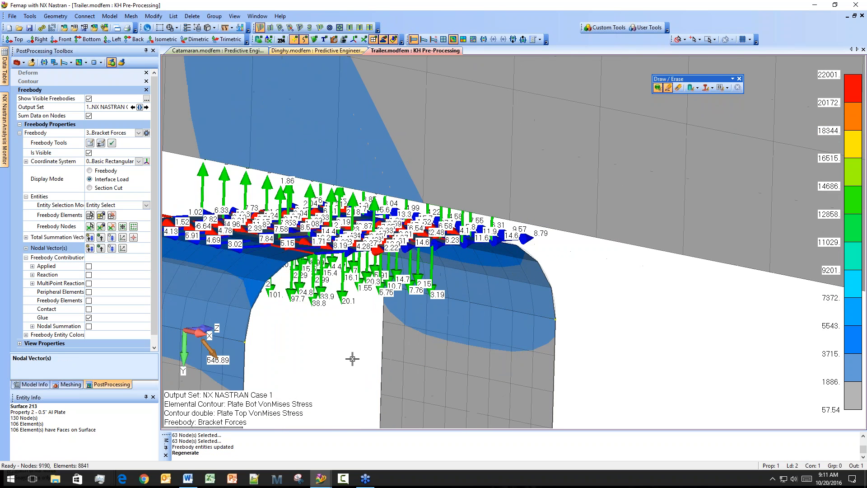
scroll(343, 298, "up", 2)
middle_click_drag(343, 298, 421, 280)
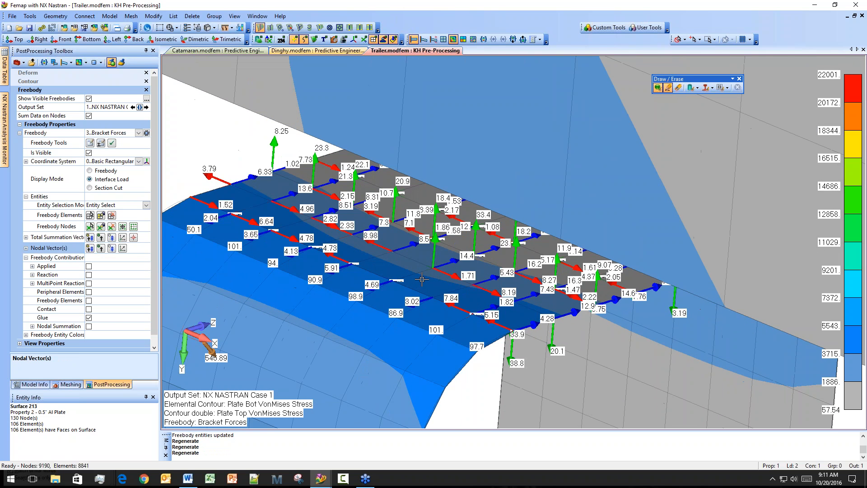
left_click(88, 317)
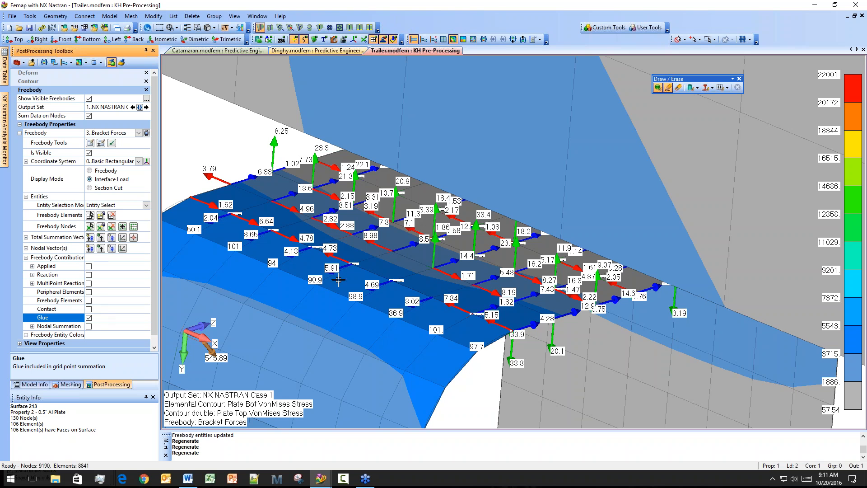
scroll(485, 292, "down", 7)
middle_click_drag(485, 291, 492, 379)
scroll(479, 281, "down", 5)
middle_click_drag(491, 261, 233, 284, "ctrl")
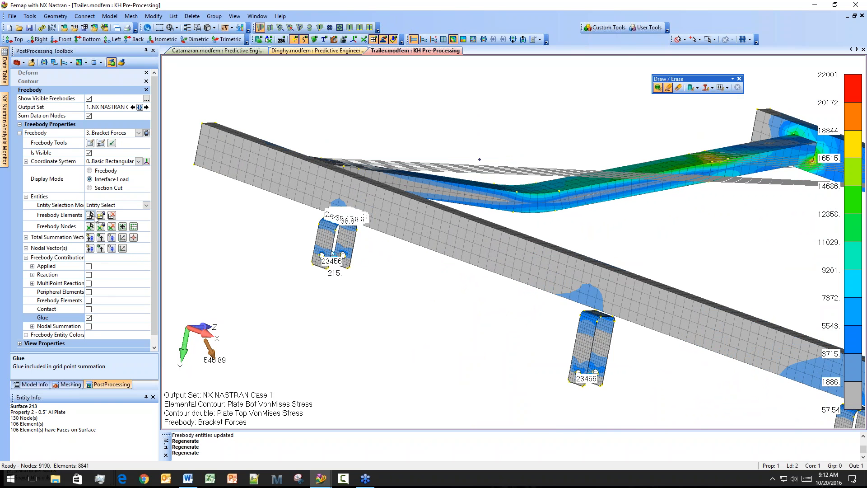
Try the Contact contribution in place of Glue, leaving both excluded from the Bracket Forces freebody.
left_click(89, 309)
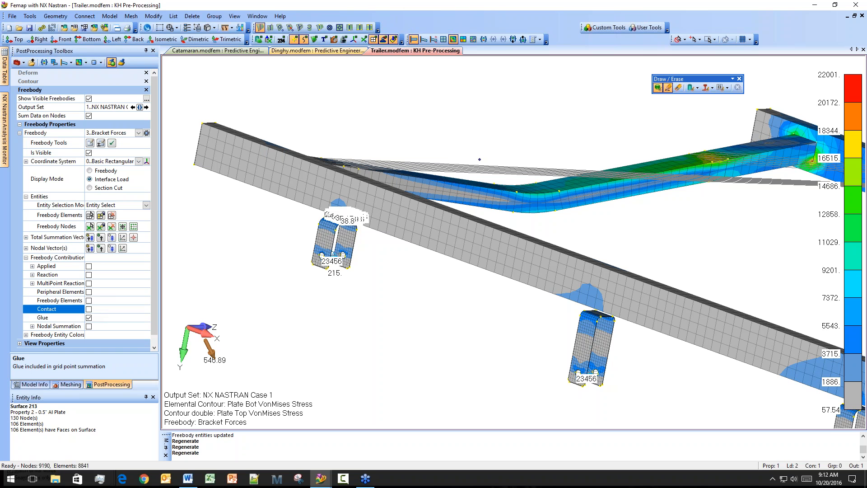
left_click(89, 317)
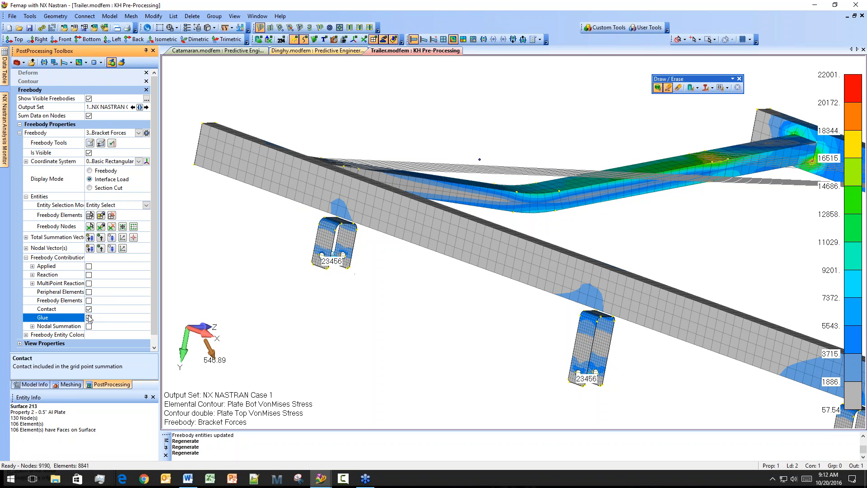
left_click(89, 310)
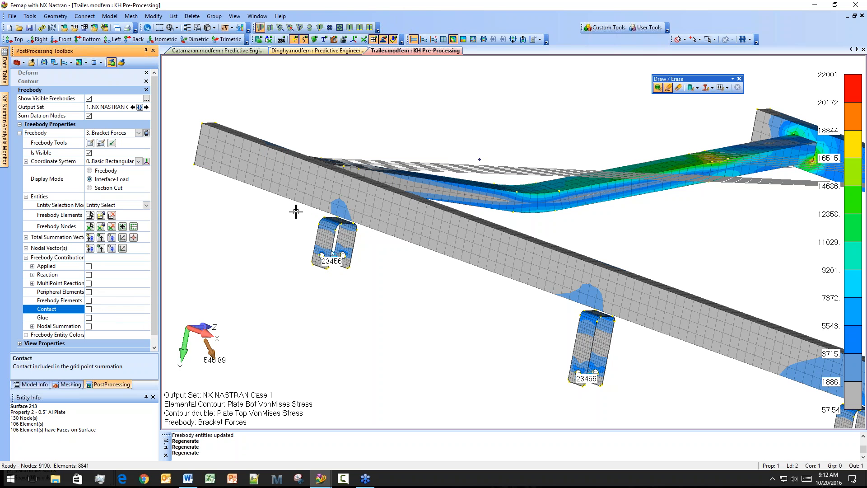
Review the whole trailer frame with its brackets and turn off the display of visible freebodies.
scroll(468, 283, "down", 4)
middle_click_drag(480, 163, 505, 203)
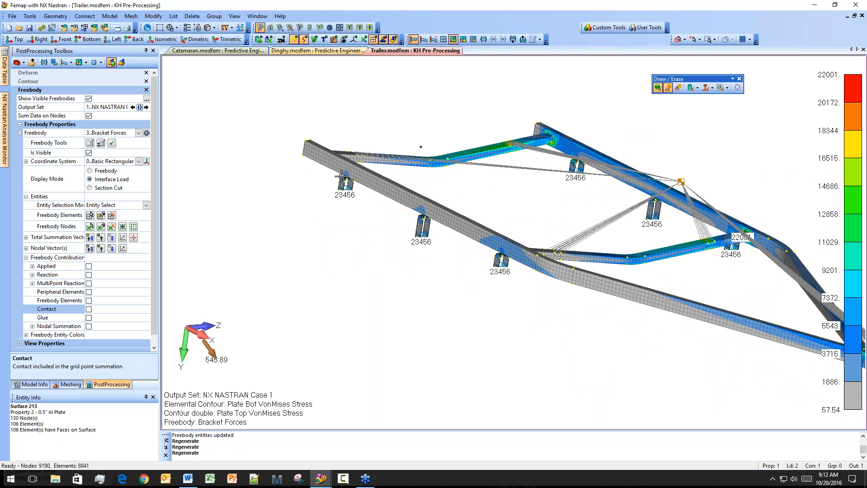
middle_click_drag(327, 165, 507, 169)
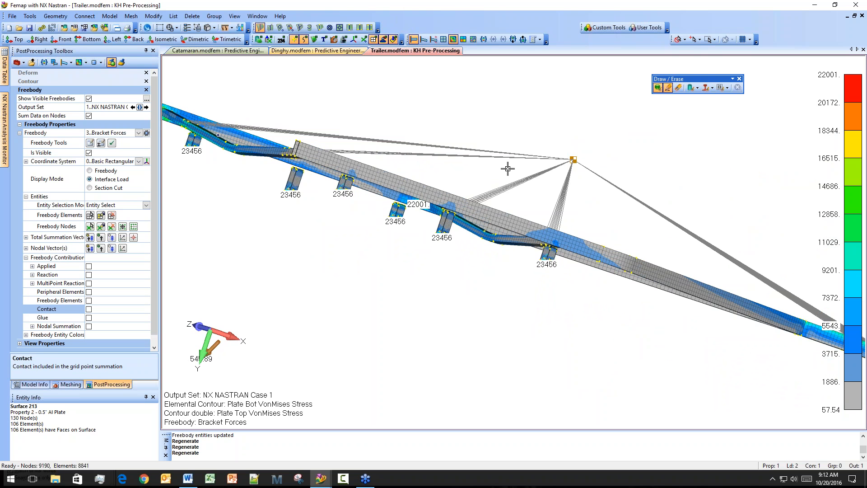
middle_click_drag(371, 181, 522, 288)
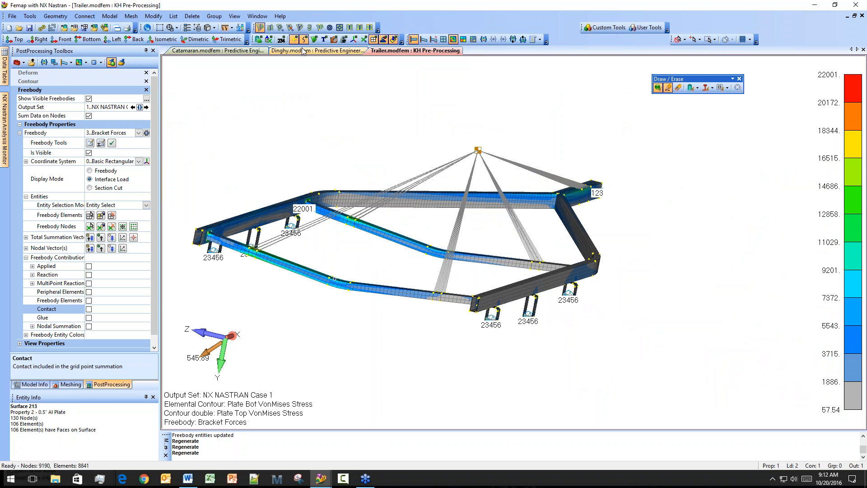
middle_click_drag(474, 316, 484, 270)
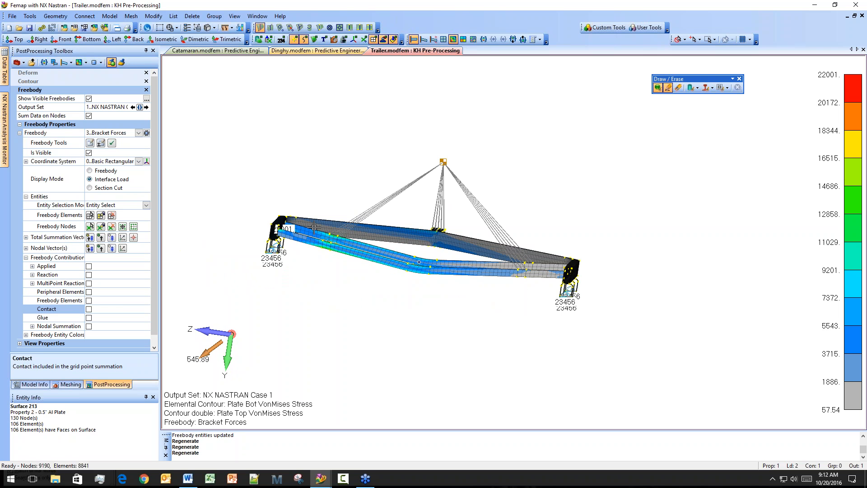
left_click(88, 99)
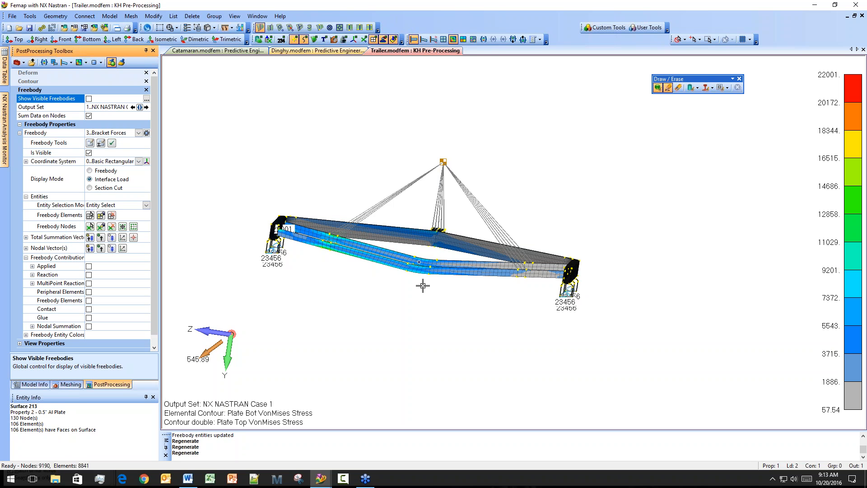
left_click(491, 283)
middle_click_drag(491, 282, 473, 304)
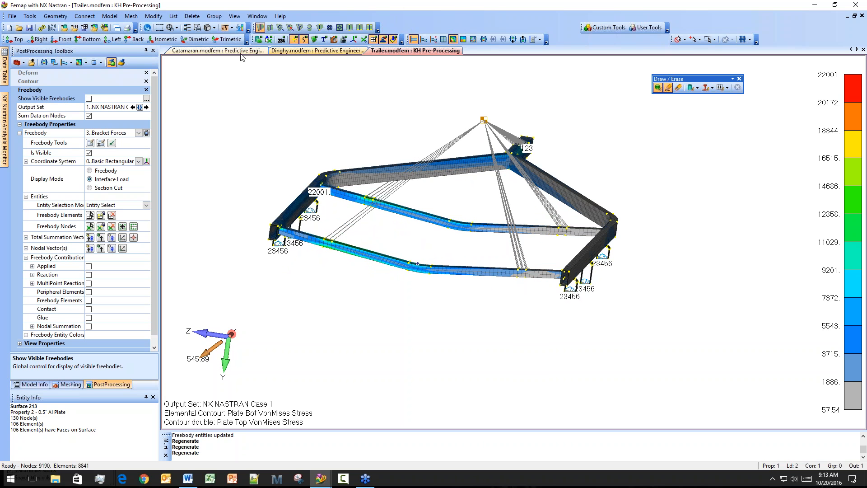
Switch the dynamic rotation mode to Roll-Thru and turn on Perspective display for the view.
left_click(179, 28)
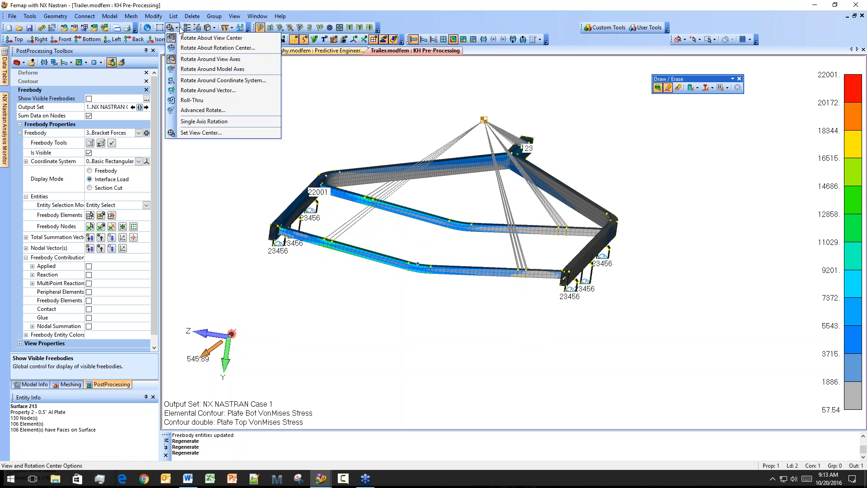
left_click(217, 100)
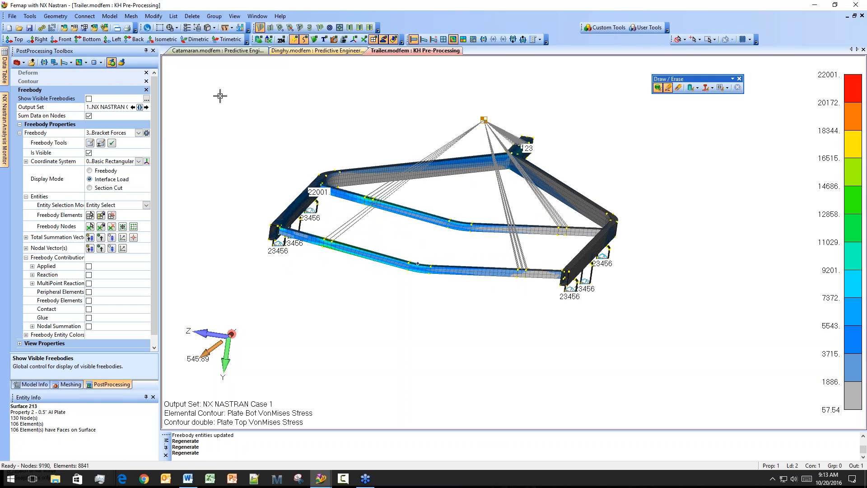
left_click(234, 16)
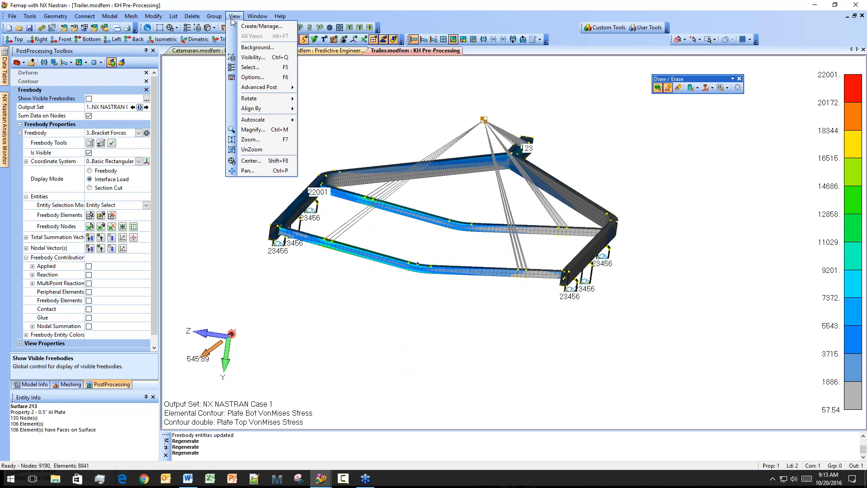
left_click(270, 80)
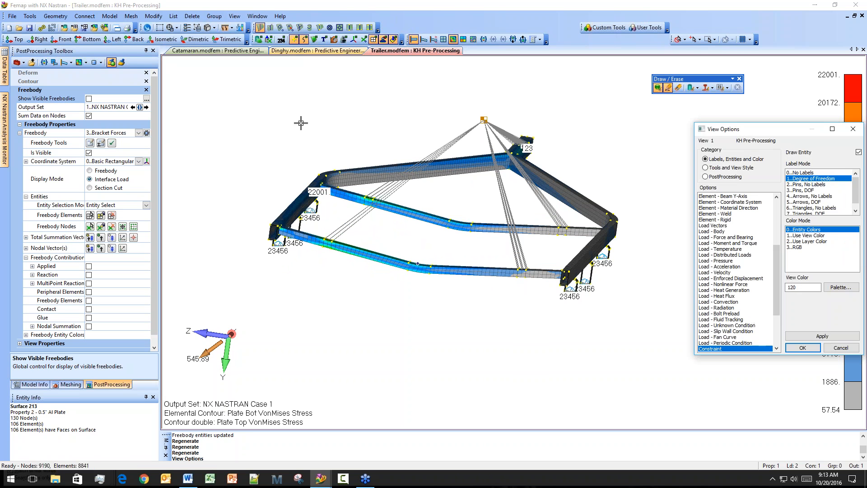
left_click(728, 168)
left_click(717, 243)
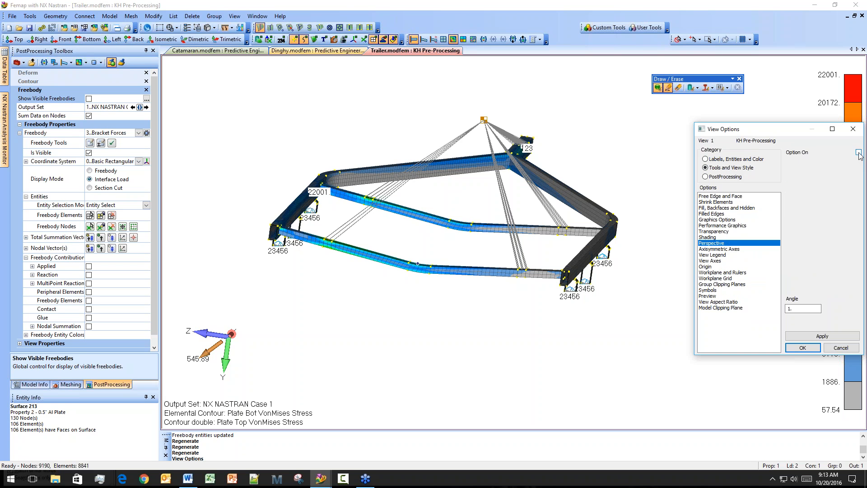
left_click(808, 336)
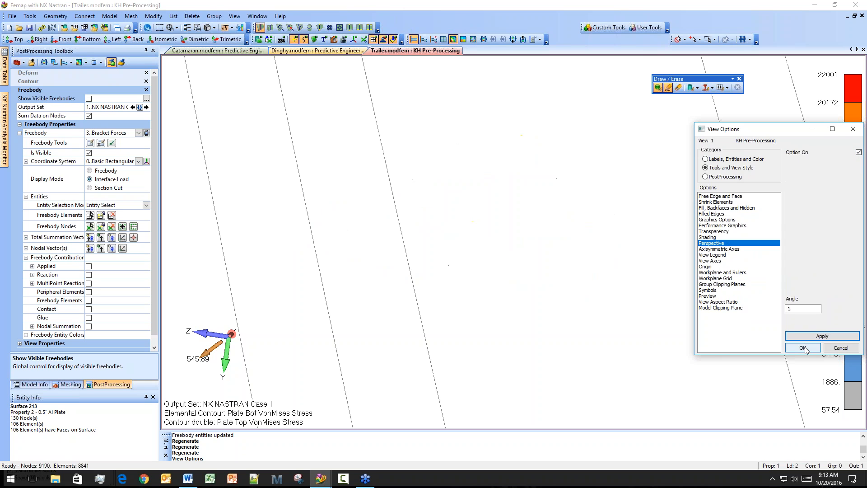
left_click(802, 347)
key("ctrl+a")
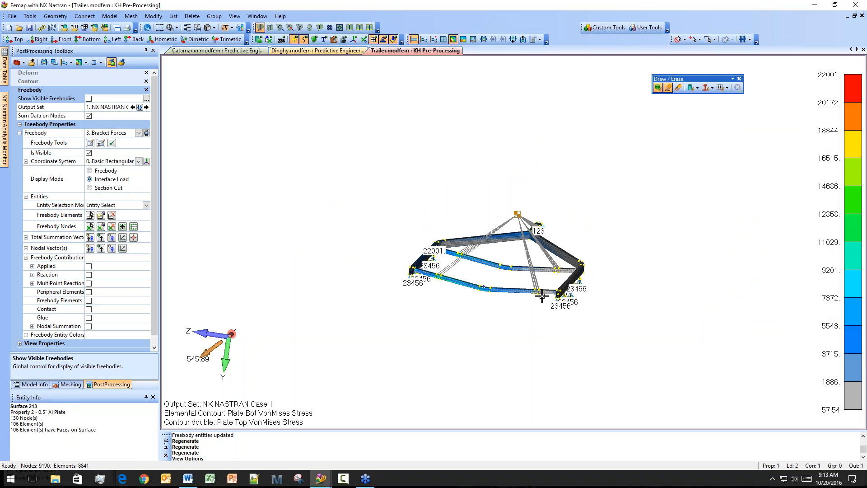
Move in on the end of the frame's cross tube and examine its opening beside the brackets.
left_click(177, 28)
left_click(210, 38)
middle_click_drag(579, 264, 538, 296)
scroll(587, 307, "up", 4)
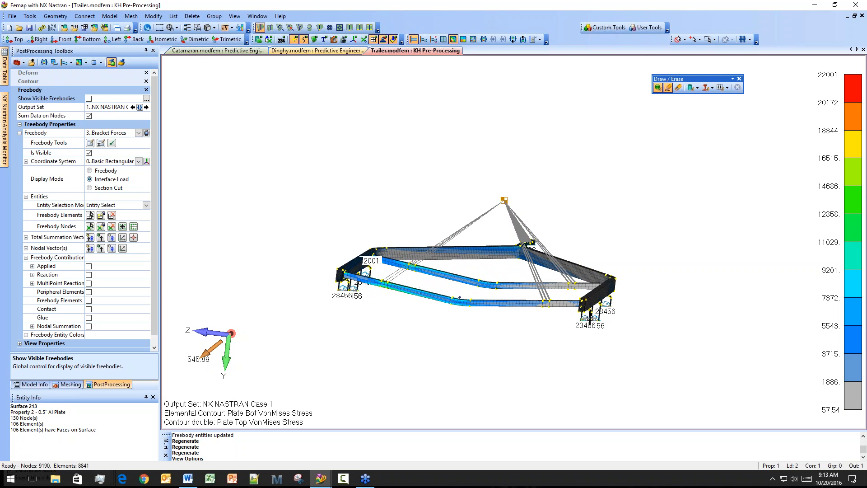
middle_click_drag(589, 315, 539, 259, "ctrl")
scroll(538, 259, "up", 5)
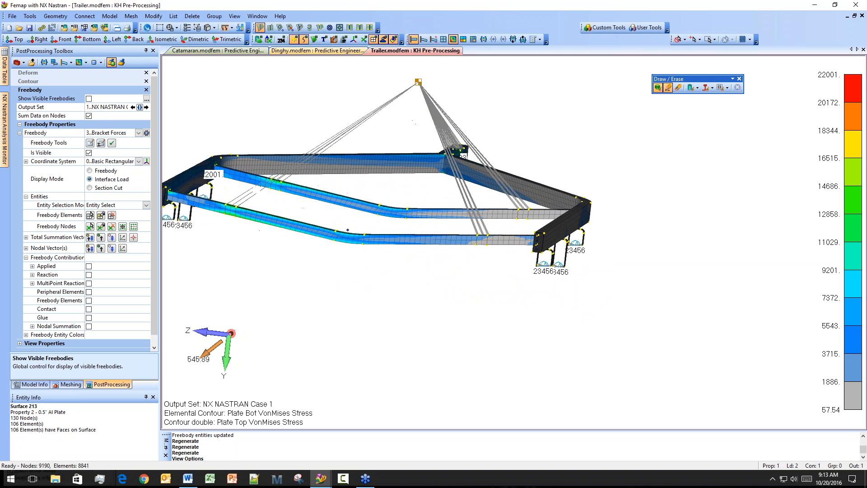
scroll(514, 239, "up", 6)
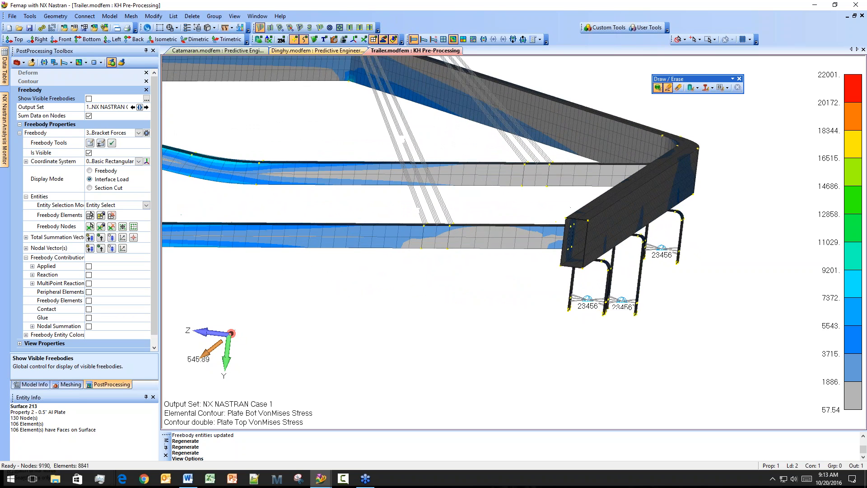
scroll(510, 244, "up", 2)
scroll(574, 245, "down", 1)
middle_click_drag(622, 237, 480, 236, "ctrl")
middle_click_drag(475, 248, 472, 209)
scroll(466, 245, "up", 4)
scroll(470, 236, "up", 1)
scroll(482, 214, "up", 2)
scroll(472, 209, "up", 5)
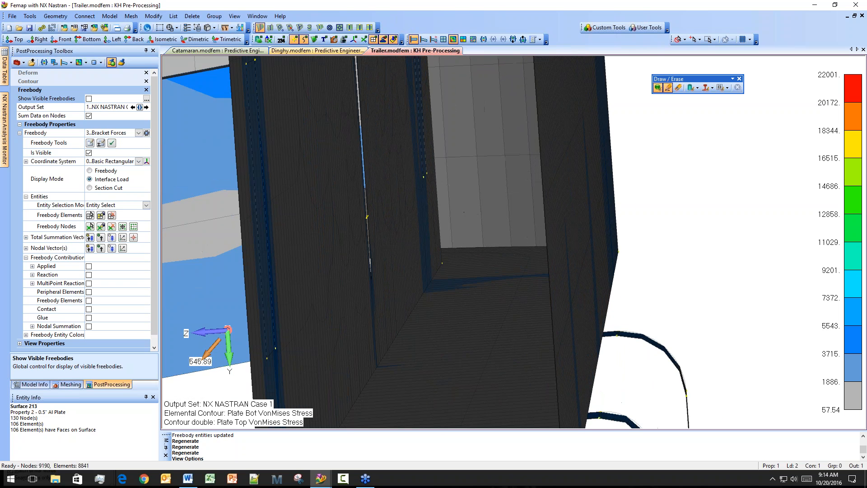
Travel through the inside of the frame tube and examine its interior walls and the seam between them.
scroll(472, 209, "up", 3)
middle_click_drag(471, 209, 513, 228, "ctrl")
scroll(573, 235, "up", 3)
scroll(573, 235, "up", 1)
scroll(512, 222, "up", 1)
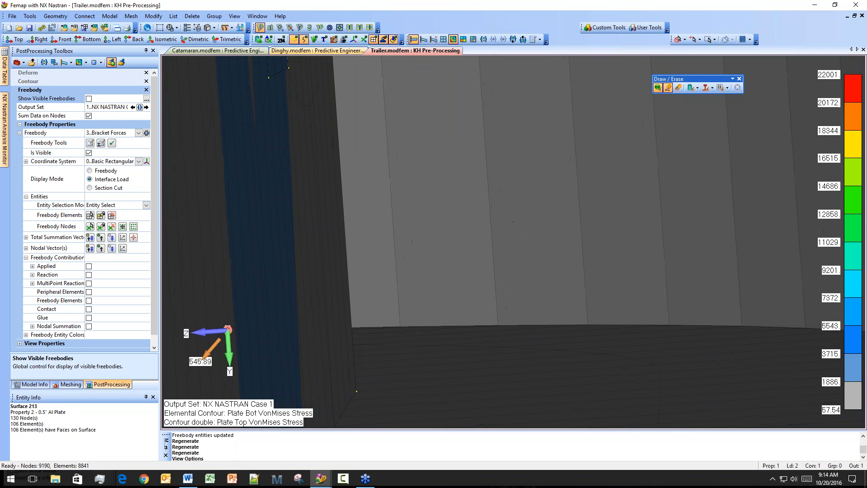
middle_click_drag(421, 262, 466, 87, "ctrl")
scroll(392, 264, "down", 3)
middle_click_drag(482, 224, 525, 27, "shift")
middle_click_drag(325, 234, 472, 234)
middle_click_drag(533, 229, 472, 230, "shift")
scroll(544, 225, "up", 5)
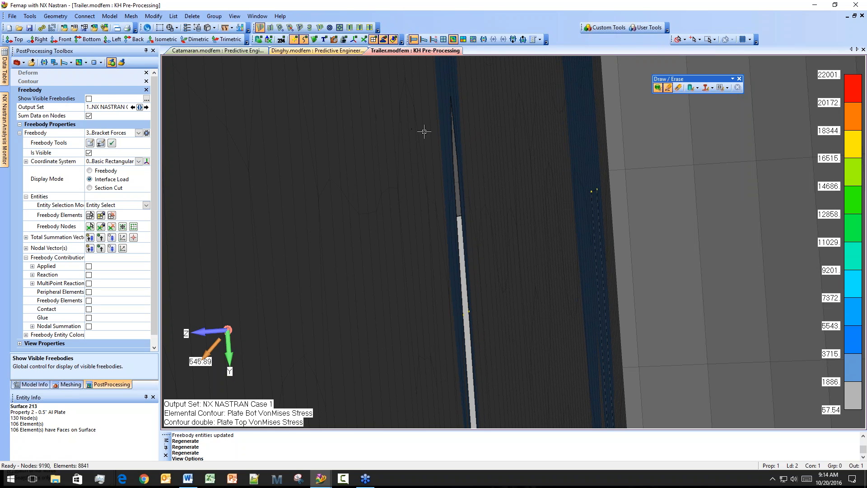
Come back out of the tube and examine the brackets, rails and rigid elements from outside the frame.
middle_click_drag(501, 203, 570, 42)
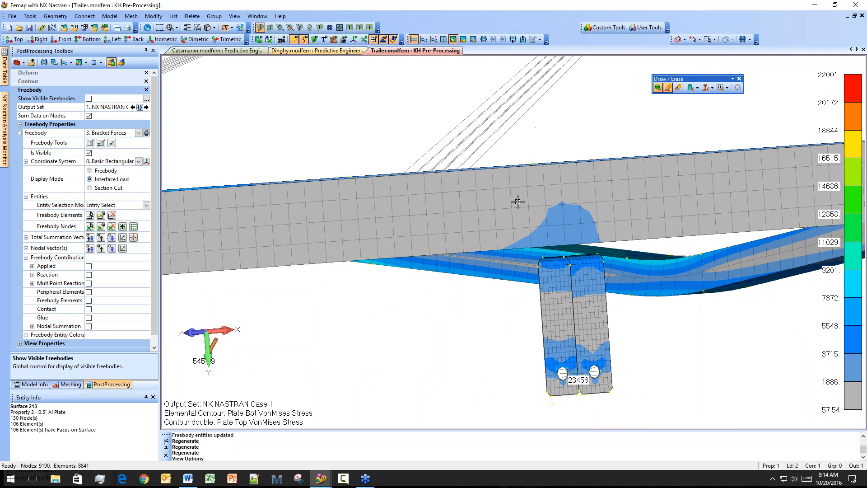
middle_click_drag(517, 199, 397, 228)
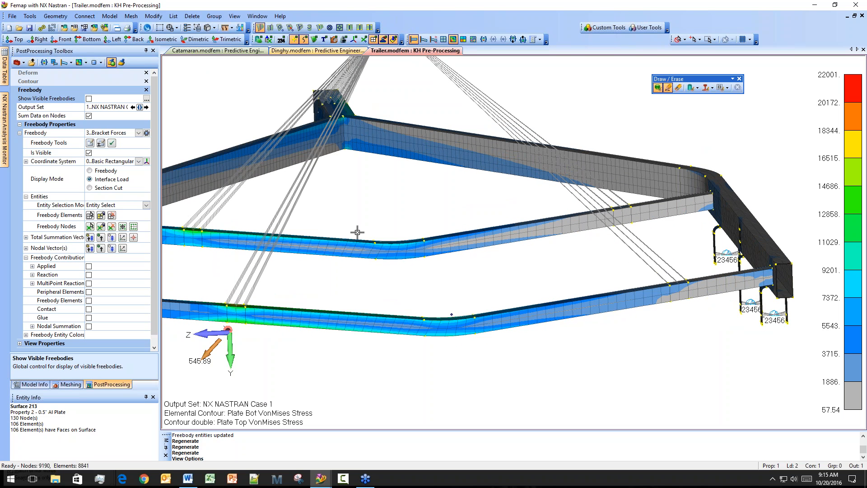
middle_click_drag(335, 236, 519, 257)
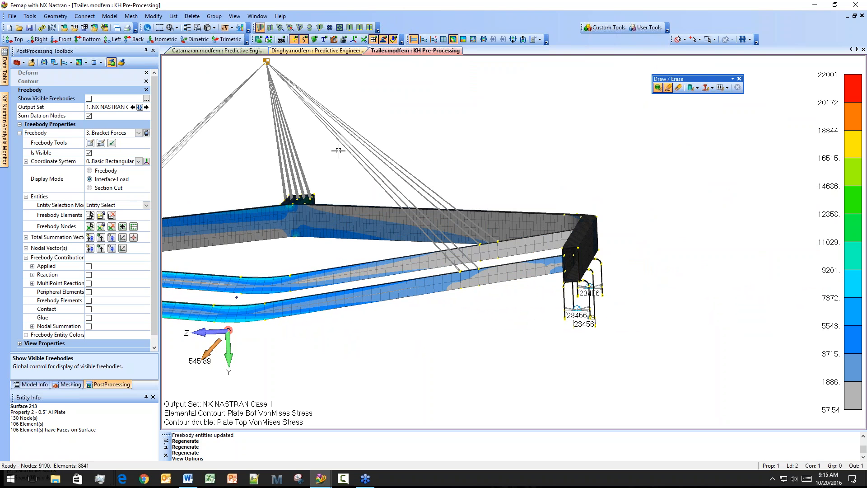
Return the rotation mode to Rotate About View Center and turn off Perspective in the view options.
left_click(176, 28)
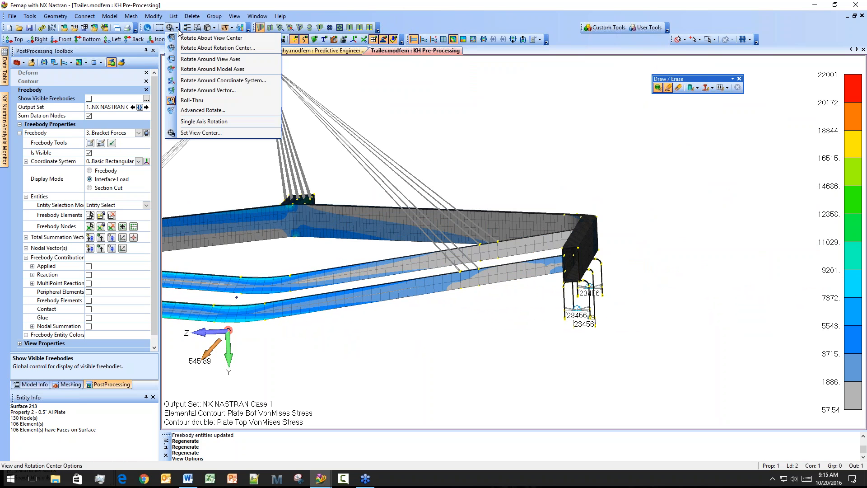
left_click(203, 40)
middle_click_drag(443, 193, 448, 256)
left_click(235, 16)
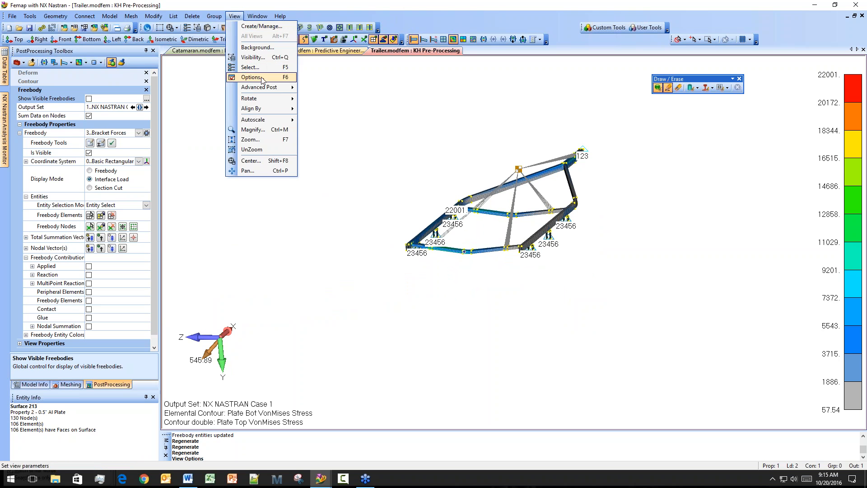
left_click(253, 77)
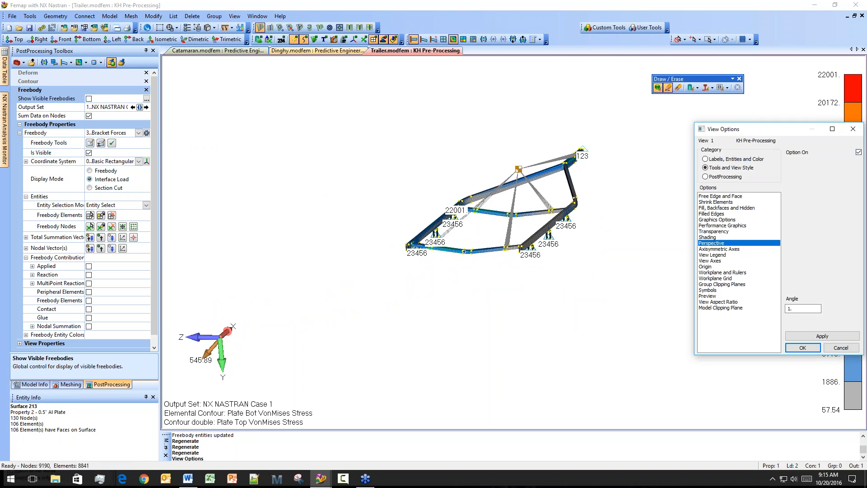
left_click(824, 338)
left_click(807, 351)
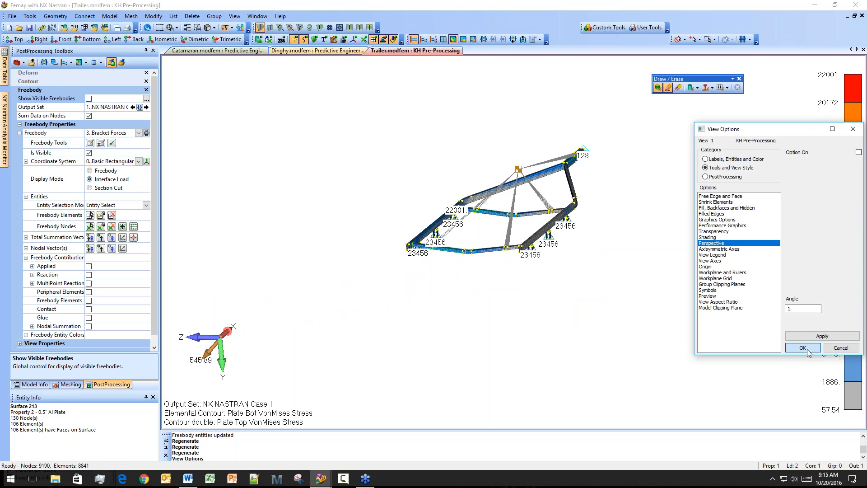
middle_click_drag(560, 198, 553, 346, "shift")
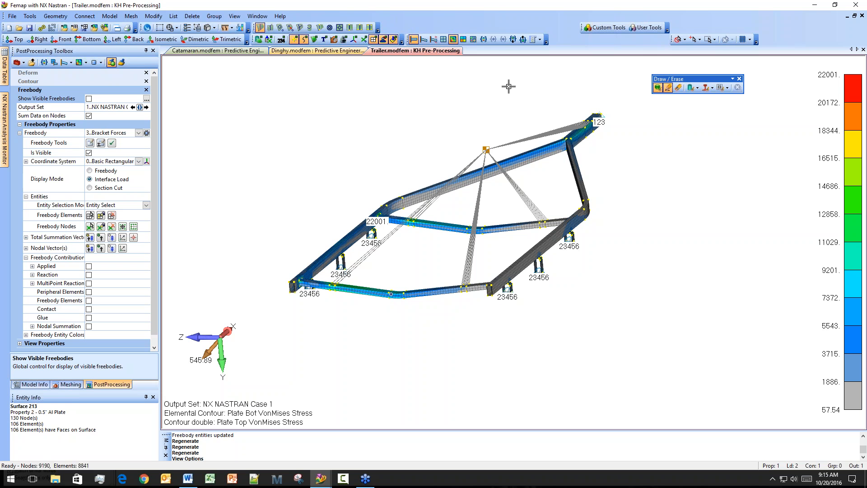
middle_click_drag(501, 203, 472, 257, "ctrl")
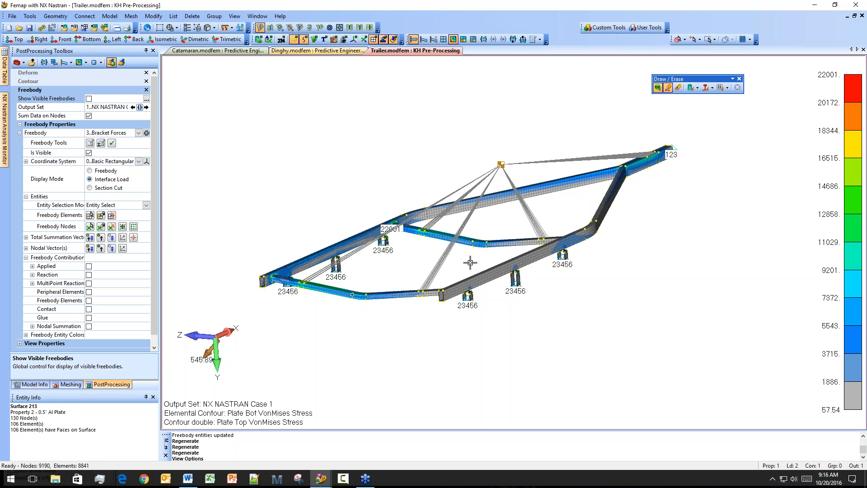
Change the Bracket Forces freebody's display mode to Section Cut.
left_click(127, 181)
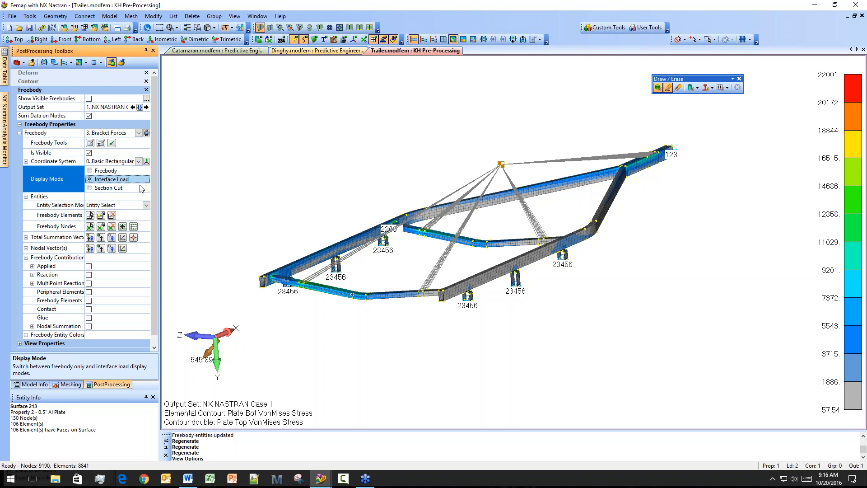
left_click(135, 188)
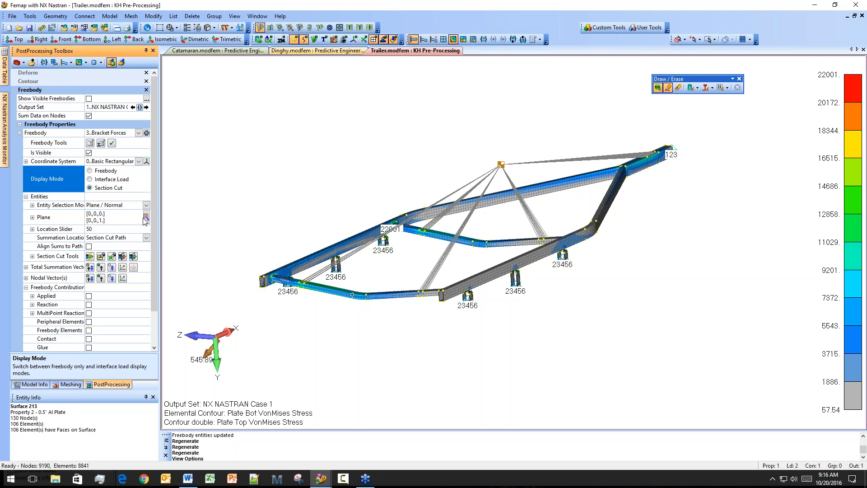
left_click(146, 219)
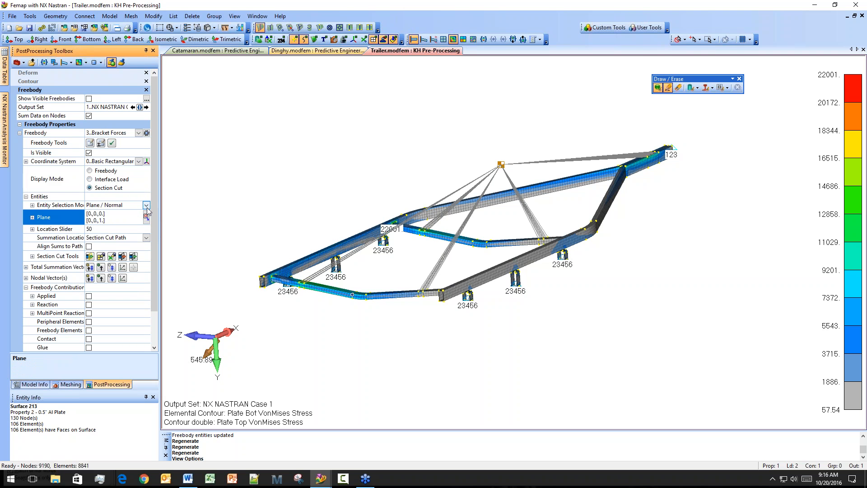
Try Vector as the section cut's entity selection mode and bring up its base and tip coordinates.
left_click(146, 206)
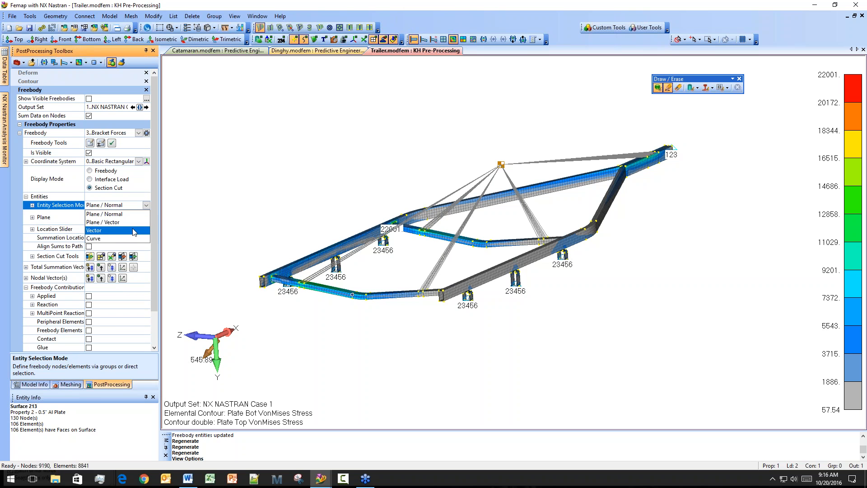
left_click(133, 230)
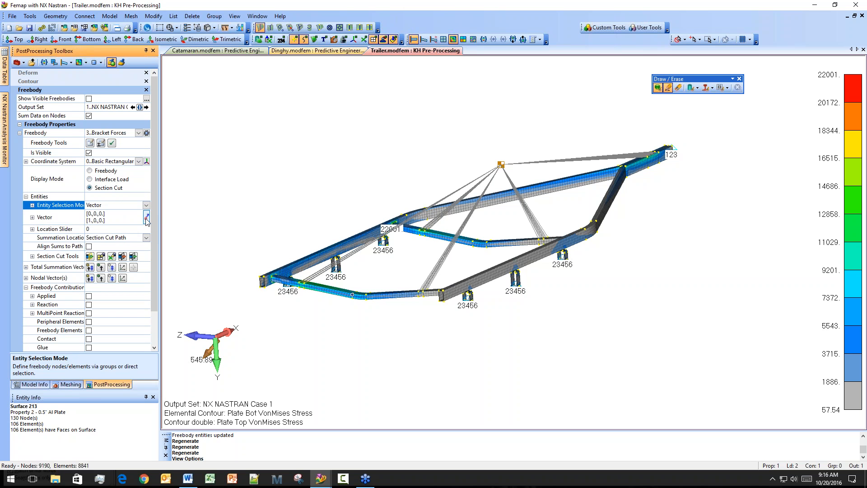
left_click(146, 217)
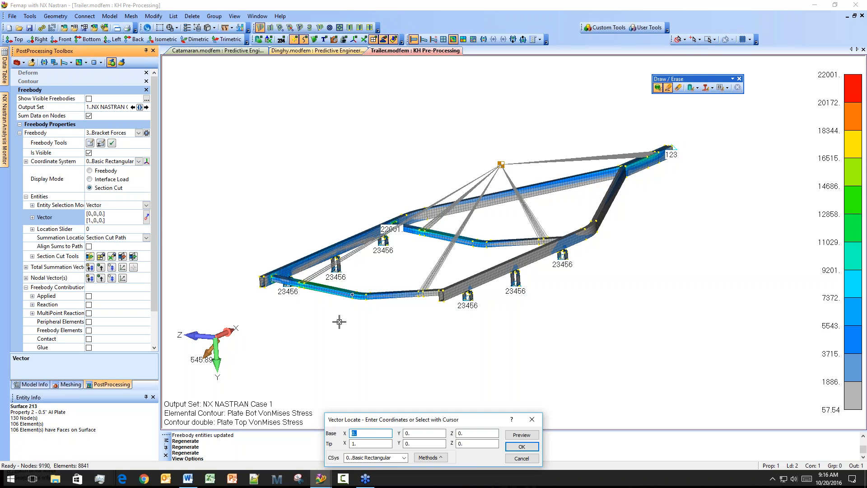
left_click(521, 457)
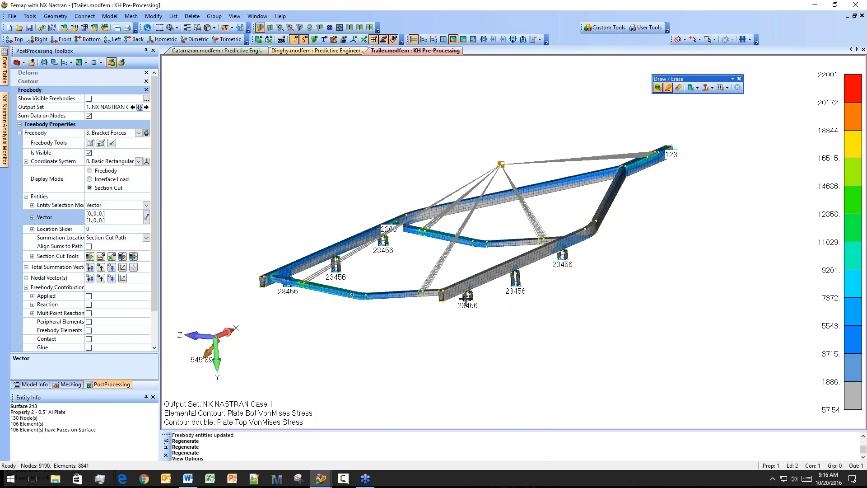
middle_click_drag(402, 288, 435, 297)
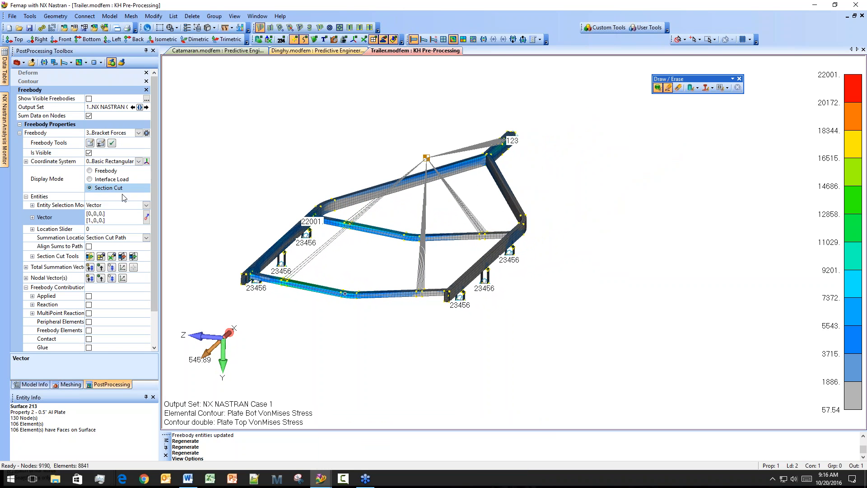
left_click(146, 217)
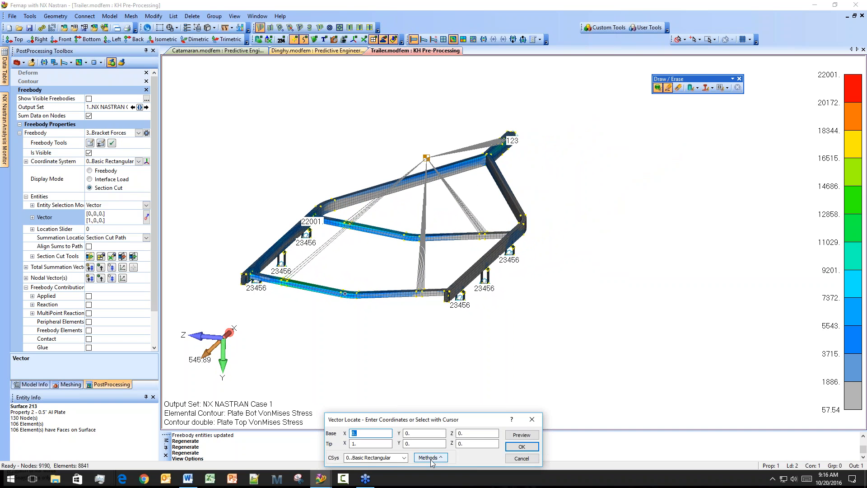
left_click(521, 458)
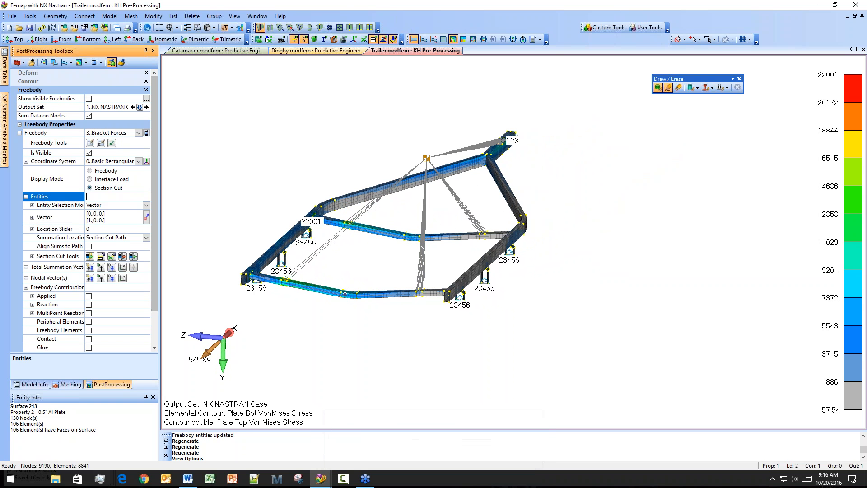
Set the section cut's entity selection mode to Plane / Normal and start defining its plane with the Global Plane method.
left_click(146, 205)
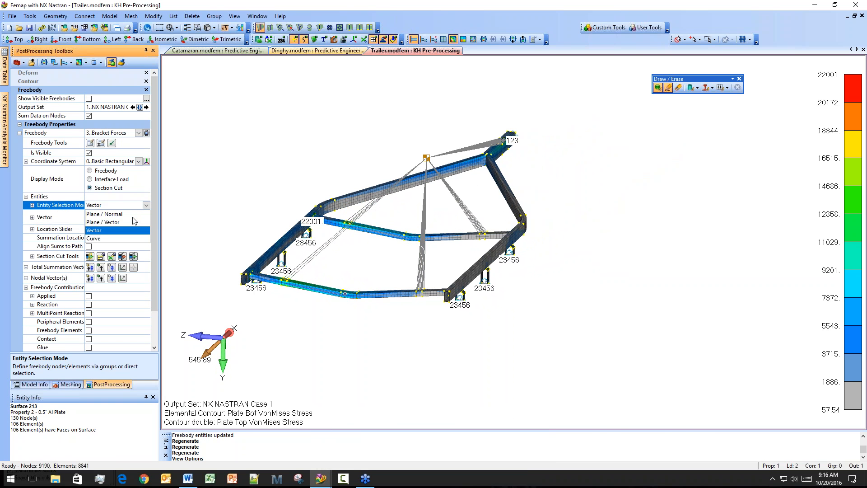
left_click(109, 214)
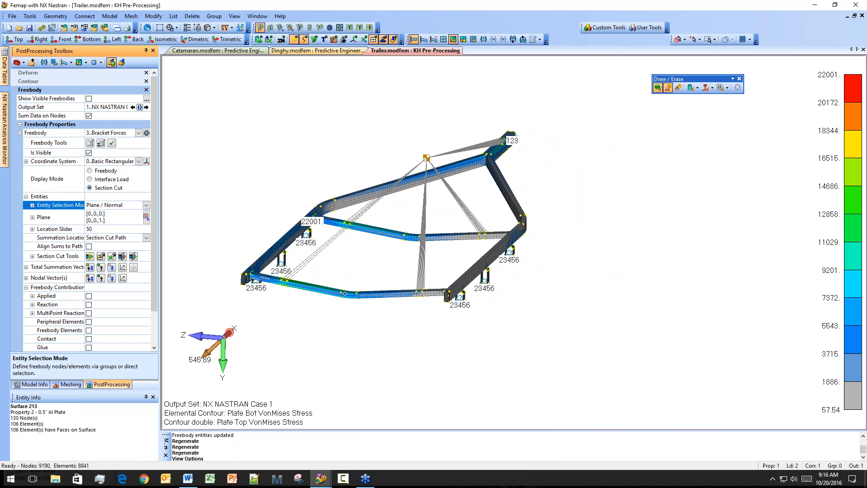
left_click(146, 216)
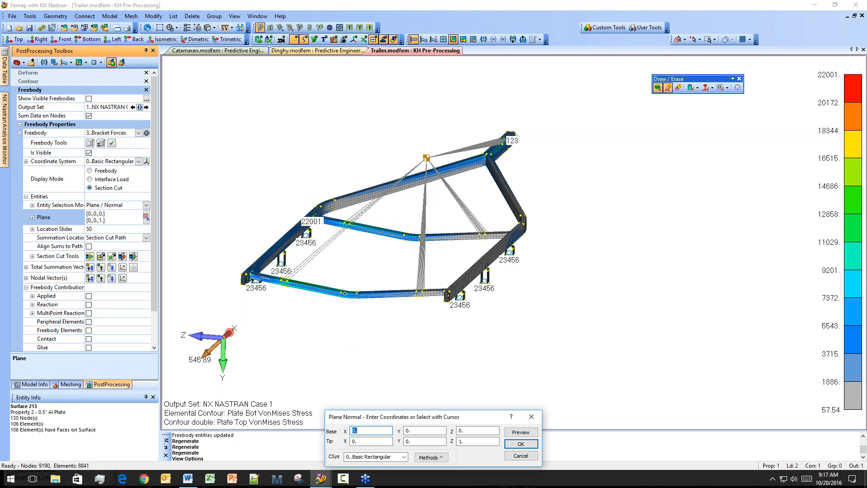
left_click(432, 457)
left_click(447, 422)
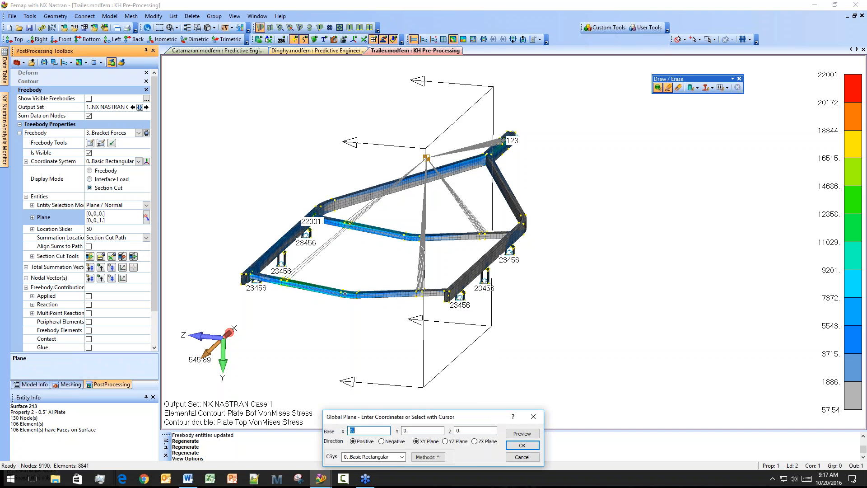
Place the positive XY cutting plane's base on node 2672 at the near lower rail's bend, using snap to node.
scroll(352, 307, "up", 3)
scroll(353, 306, "up", 5)
right_click(385, 236)
left_click(417, 345)
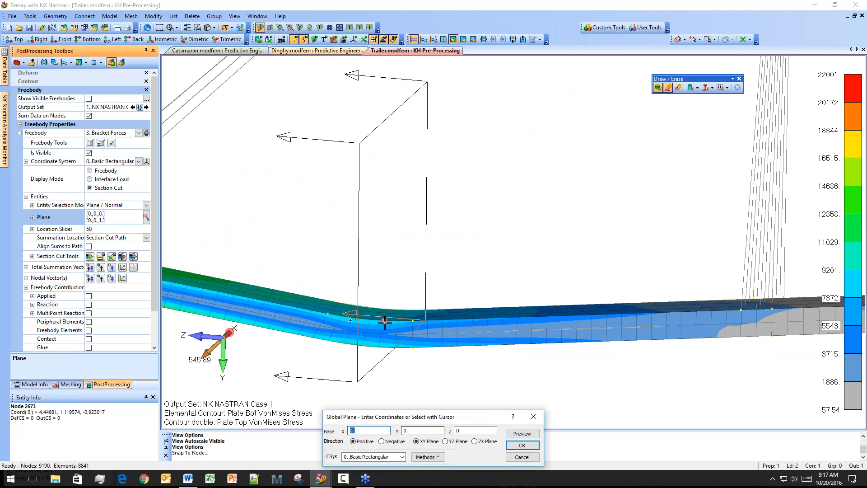
left_click(370, 319)
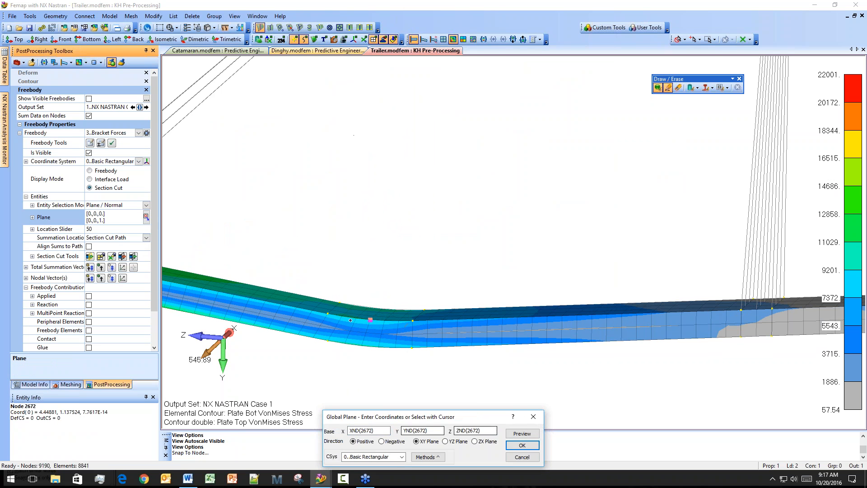
left_click(522, 444)
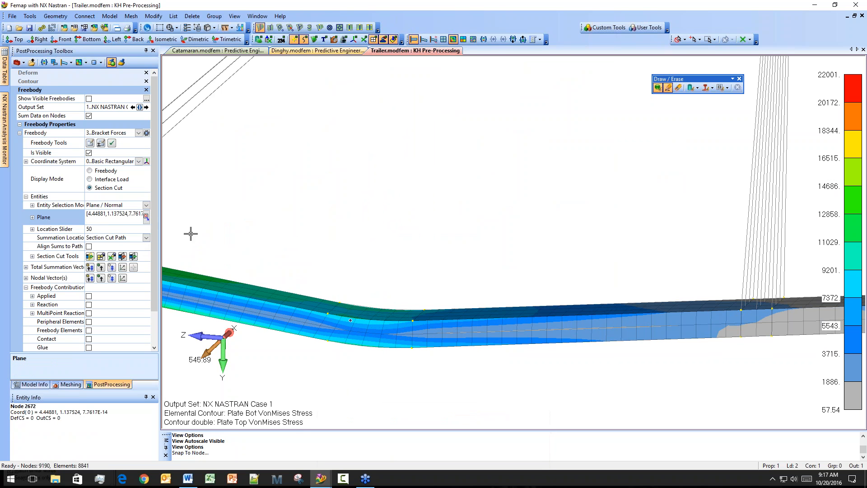
Highlight the section cut's elements on the model and show the visible freebodies with the Freebody Elements contribution included.
left_click(100, 230)
left_click(101, 256)
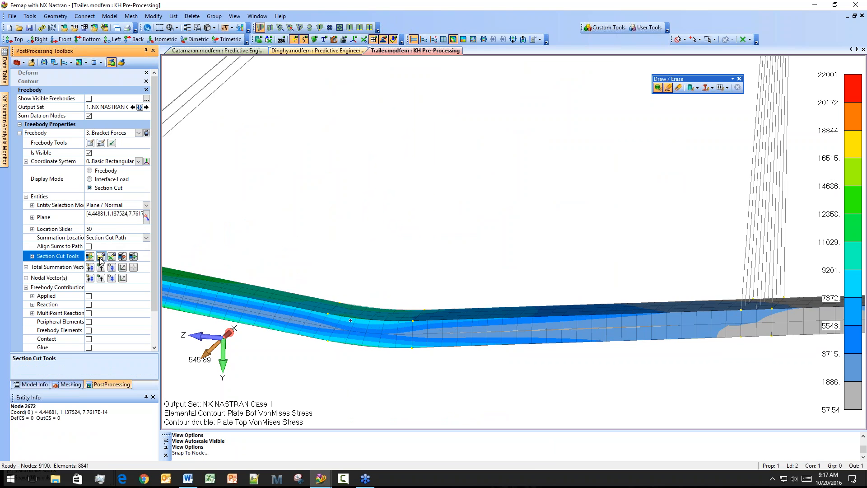
left_click(89, 98)
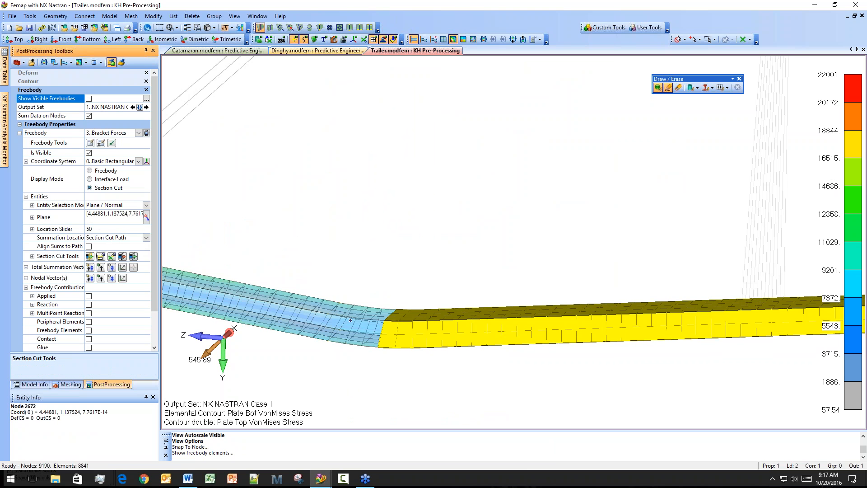
left_click(87, 331)
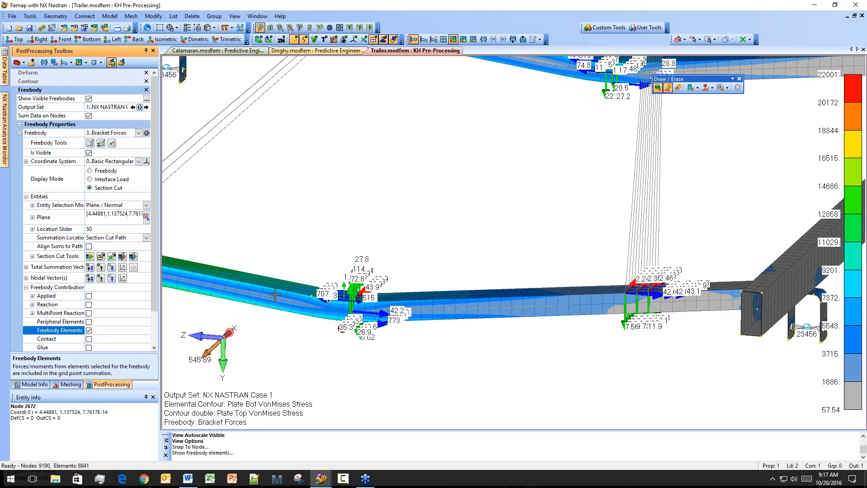
Turn off the freebody's nodal force vectors and inspect the total summation vectors at the rail's cut.
scroll(284, 287, "down", 4)
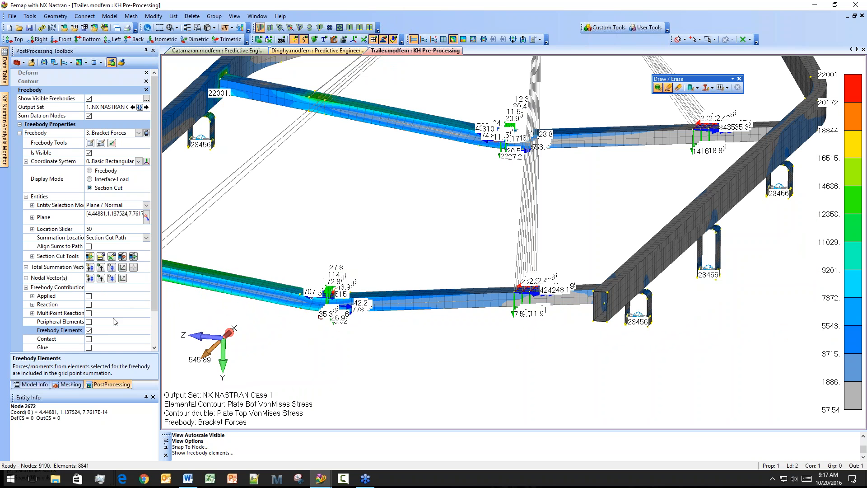
scroll(116, 320, "down", 2)
scroll(350, 269, "up", 5)
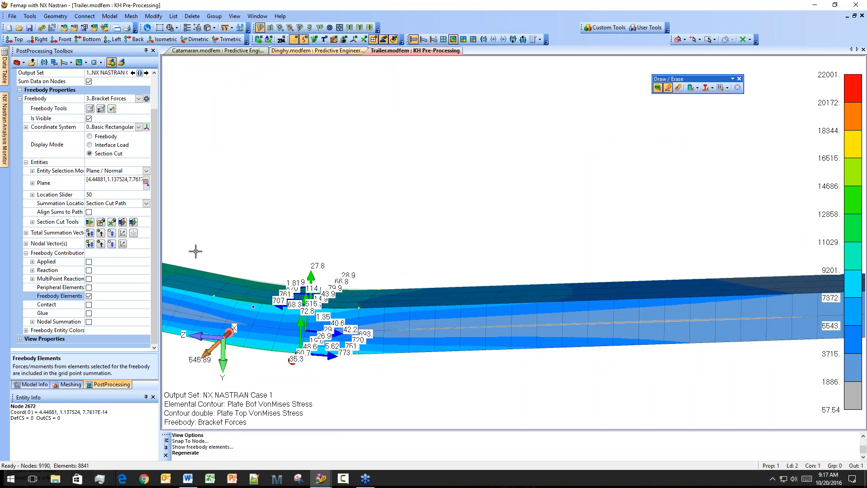
left_click(100, 244)
scroll(282, 316, "down", 3)
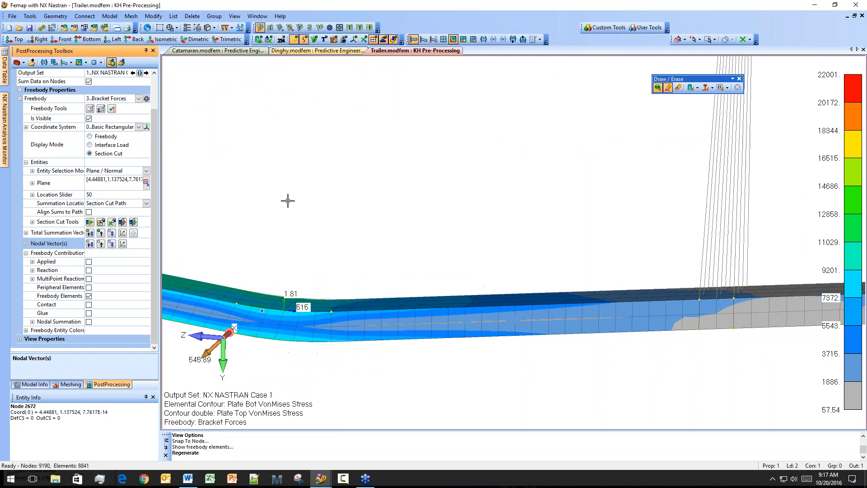
scroll(305, 226, "up", 1)
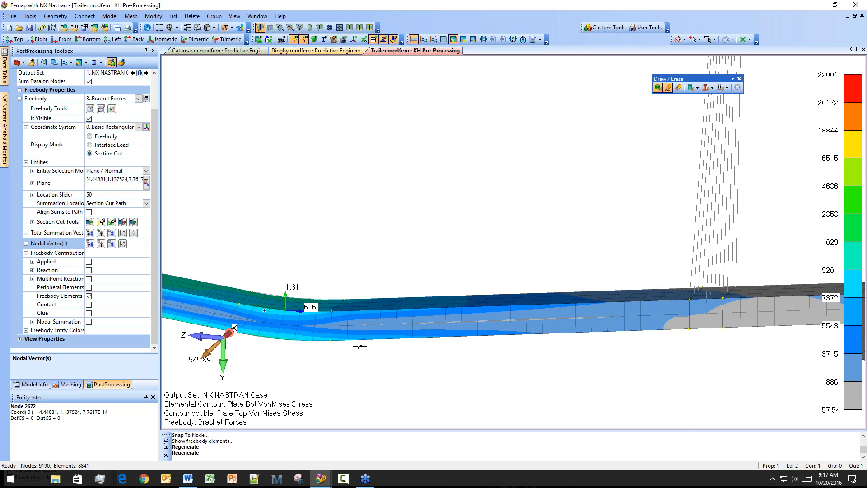
Bring the whole trailer frame back into view and turn off the stress contour display.
scroll(359, 347, "down", 6)
middle_click_drag(438, 149, 490, 186, "ctrl")
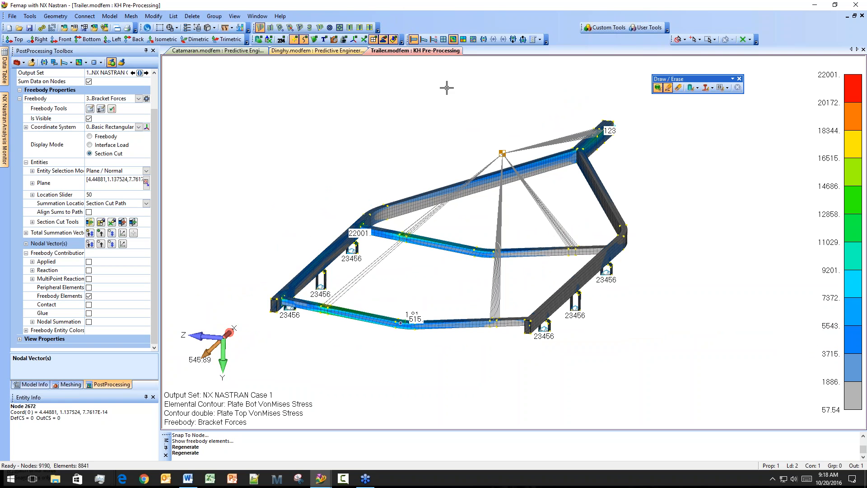
left_click(443, 39)
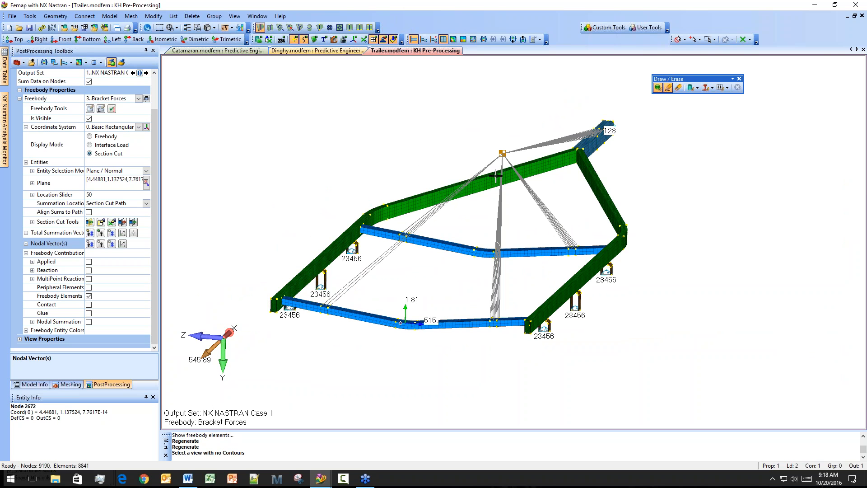